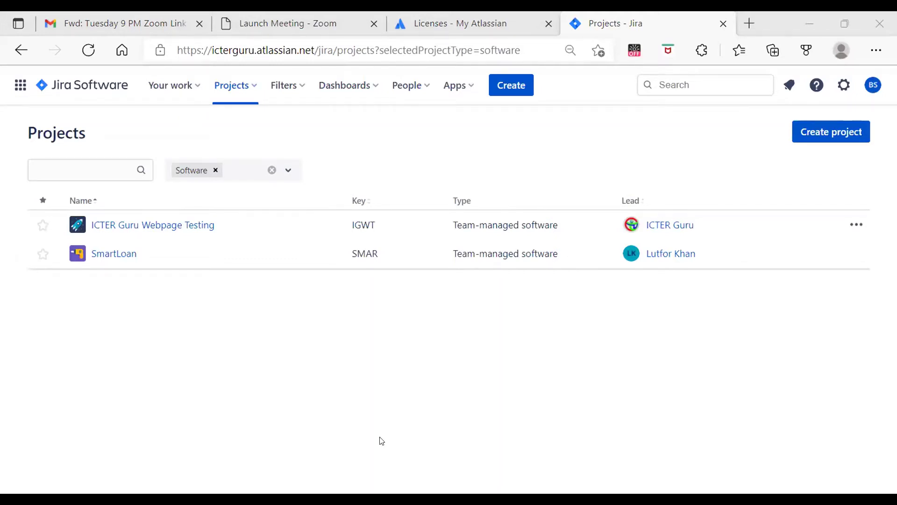
Open the ICTER Guru Webpage Testing project from the Projects list to reach its board.
{"action": "left_click", "coordinate": [158, 227]}
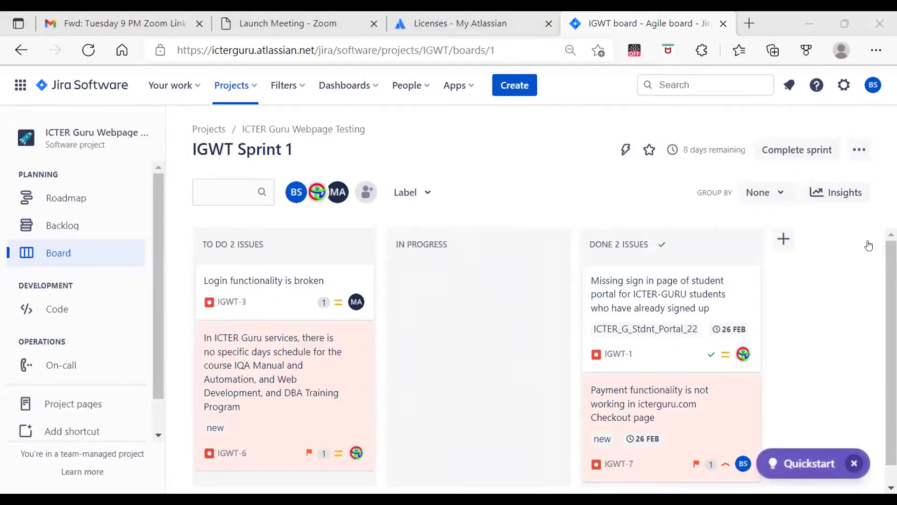
{"action": "left_click", "coordinate": [687, 299]}
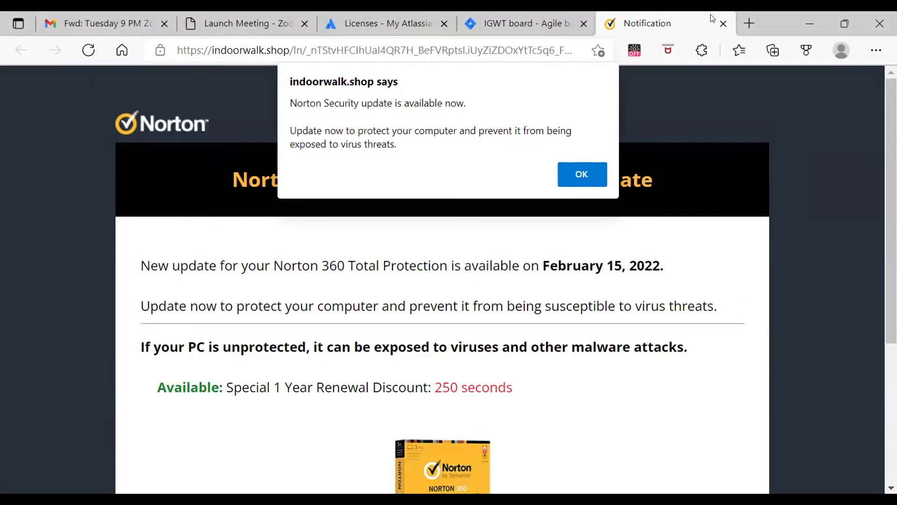
{"action": "left_click", "coordinate": [723, 24]}
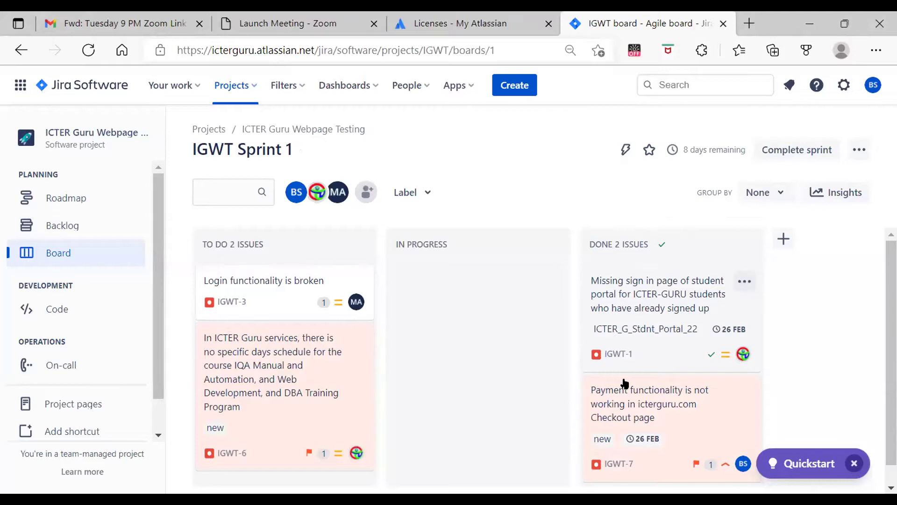
Open the IGWT-7 checkout payment bug and scroll through its description and steps.
{"action": "left_click", "coordinate": [653, 398]}
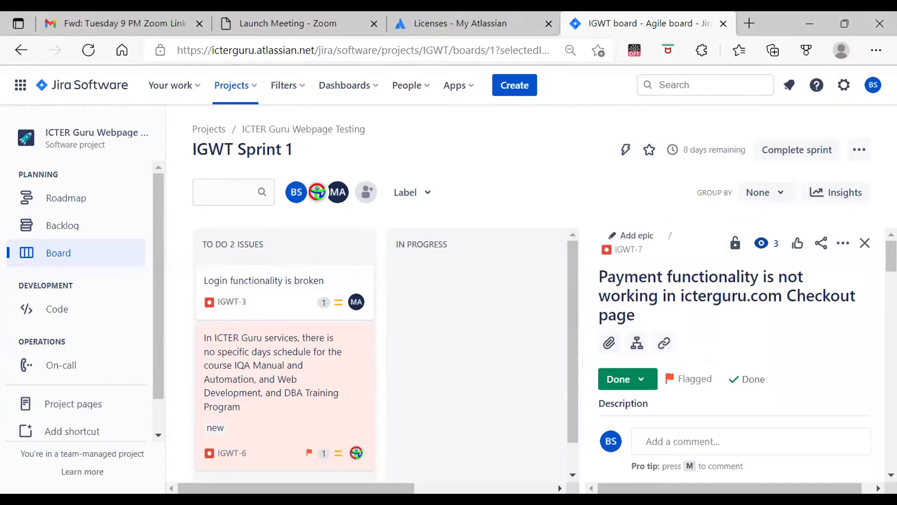
{"action": "scroll", "coordinate": [729, 336], "scroll_direction": "down", "scroll_amount": 5}
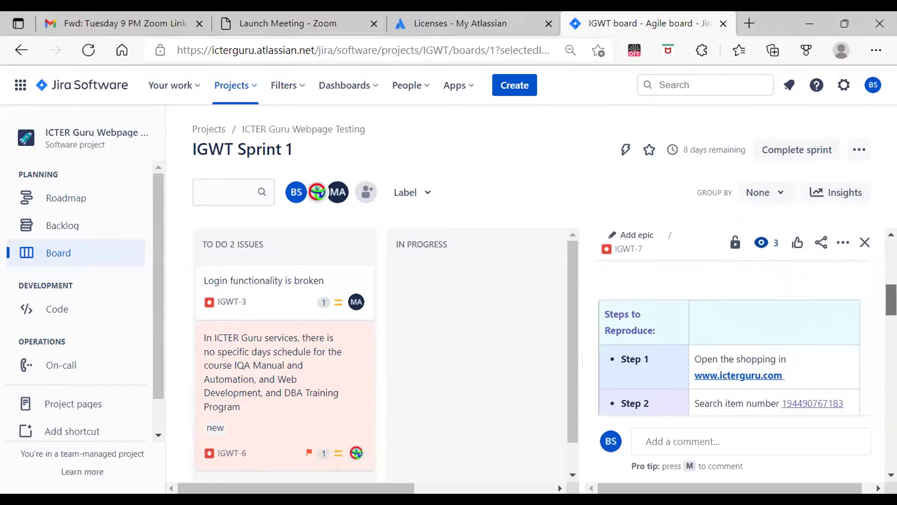
{"action": "scroll", "coordinate": [729, 336], "scroll_direction": "up", "scroll_amount": 5}
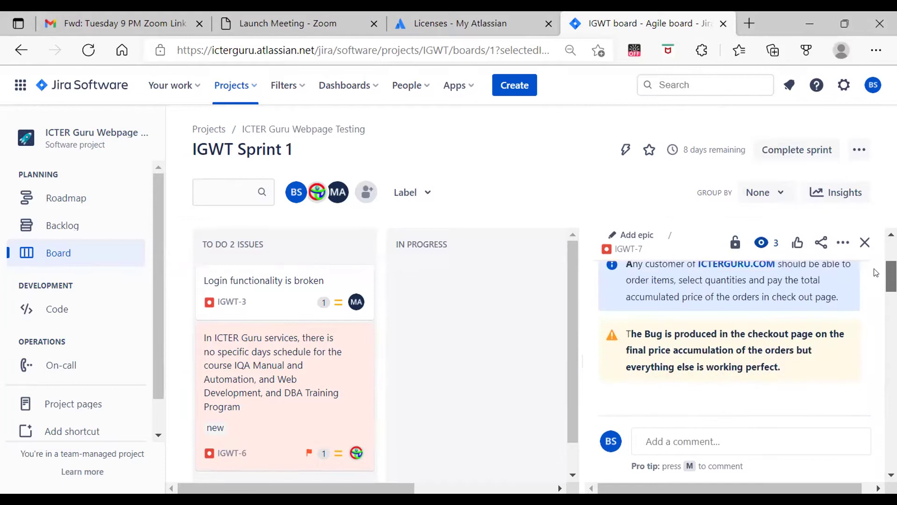
{"action": "scroll", "coordinate": [872, 262], "scroll_direction": "up", "scroll_amount": 3}
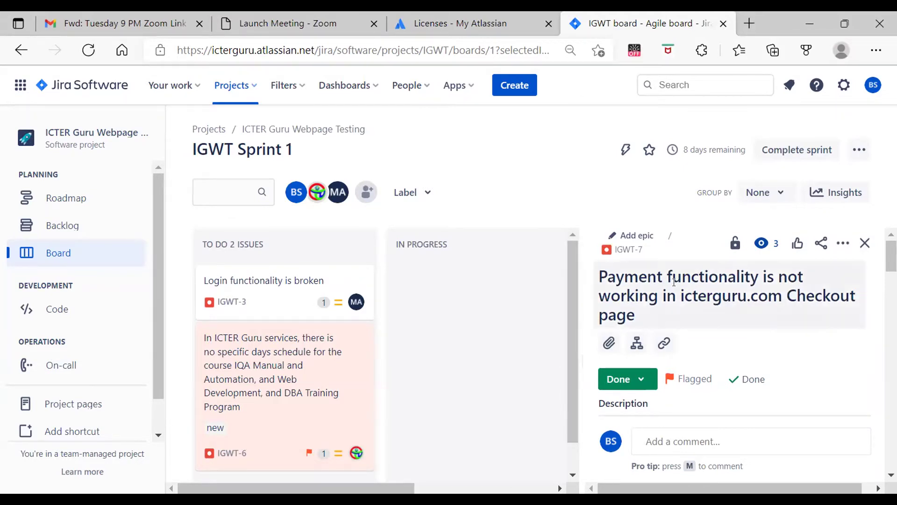
Replace the IGWT-7 details with the IGWT-1 sign-in bug and widen the details panel.
{"action": "left_click", "coordinate": [865, 243]}
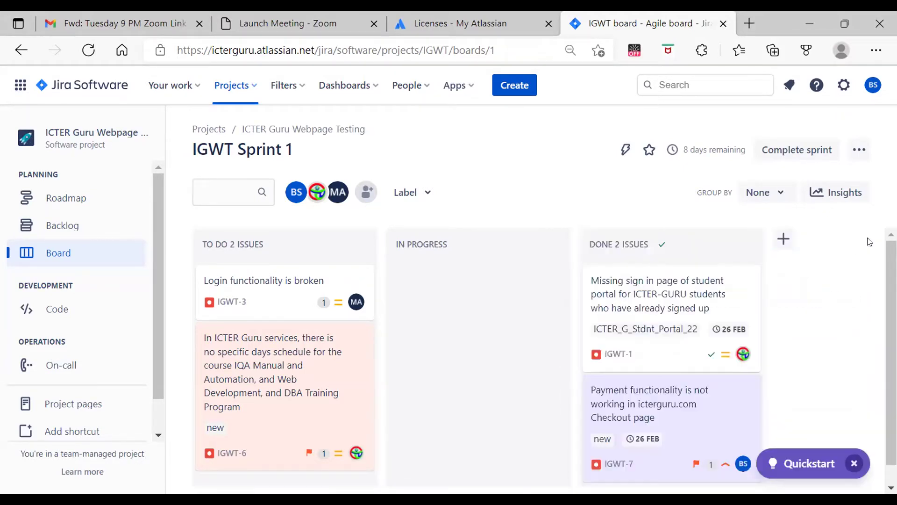
{"action": "left_click", "coordinate": [642, 304]}
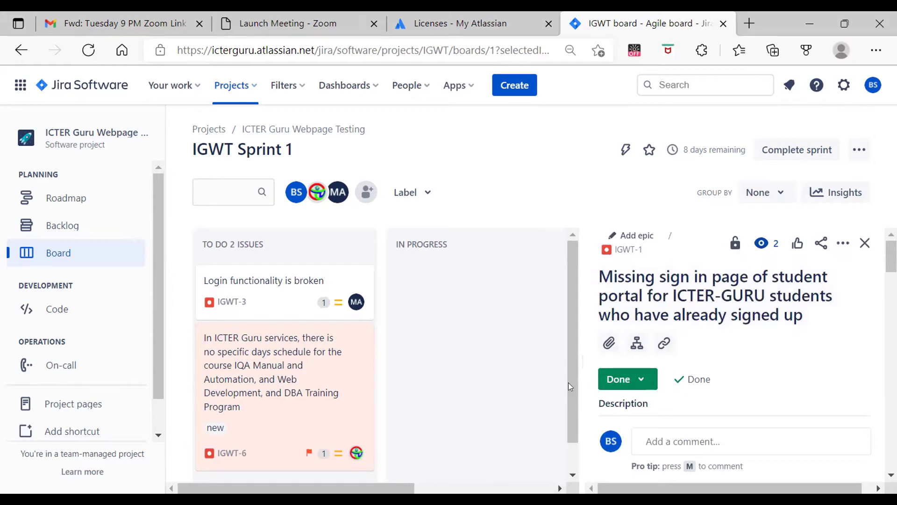
{"action": "left_click_drag", "start_coordinate": [580, 379], "coordinate": [20, 360]}
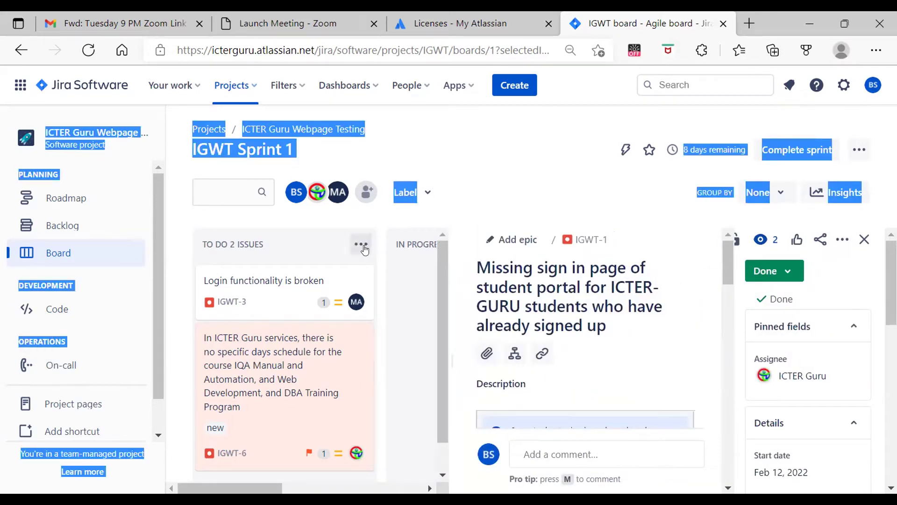
Check the TO DO column options, re-widen the board columns, and start editing the IGWT-1 summary.
{"action": "left_click", "coordinate": [364, 248]}
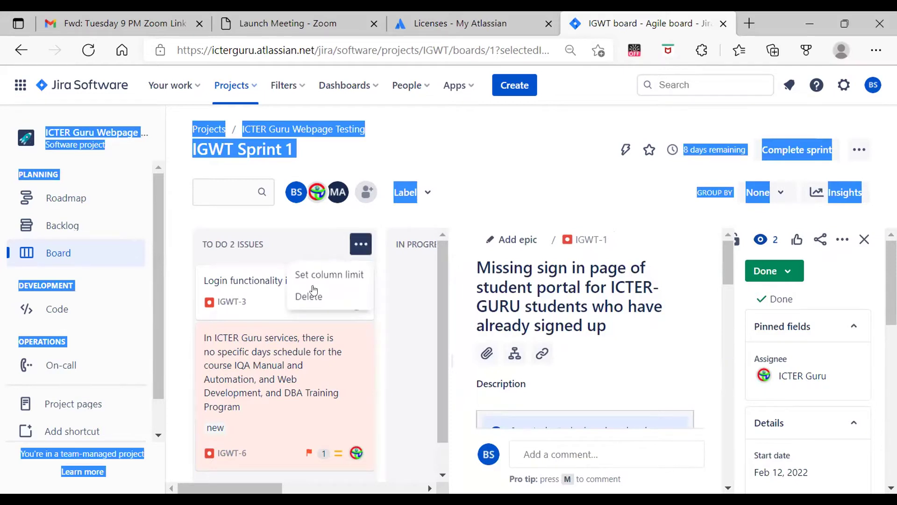
{"action": "left_click", "coordinate": [399, 299]}
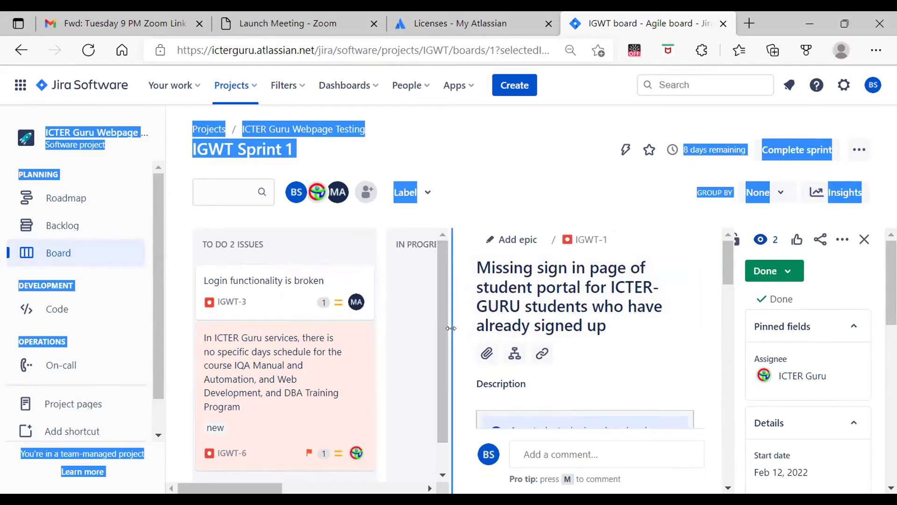
{"action": "left_click_drag", "start_coordinate": [356, 317], "coordinate": [585, 285]}
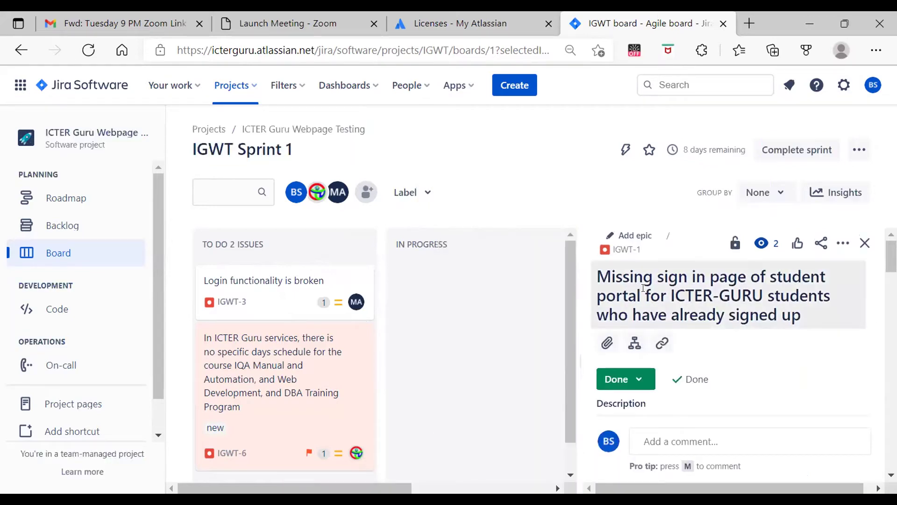
{"action": "double_click", "coordinate": [643, 287]}
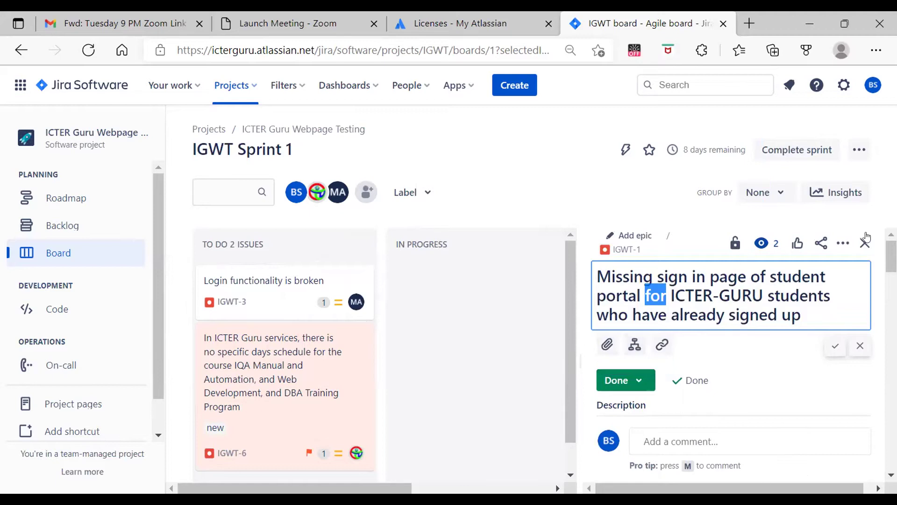
{"action": "left_click", "coordinate": [835, 251]}
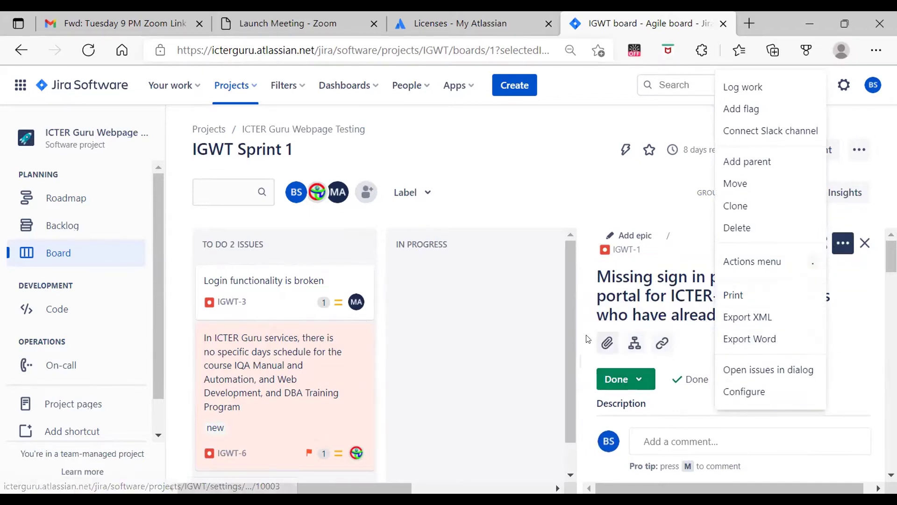
{"action": "left_click", "coordinate": [581, 210]}
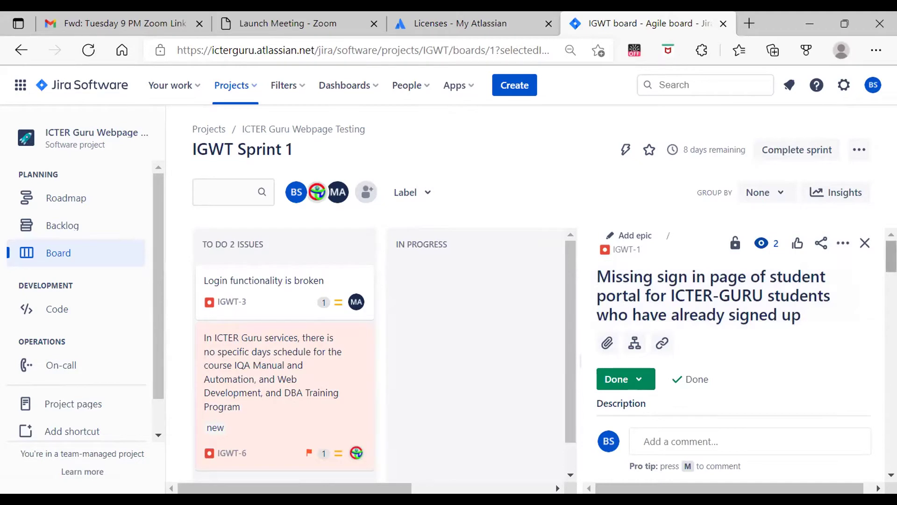
{"action": "scroll", "coordinate": [734, 336], "scroll_direction": "down", "scroll_amount": 5}
{"action": "scroll", "coordinate": [734, 334], "scroll_direction": "up", "scroll_amount": 3}
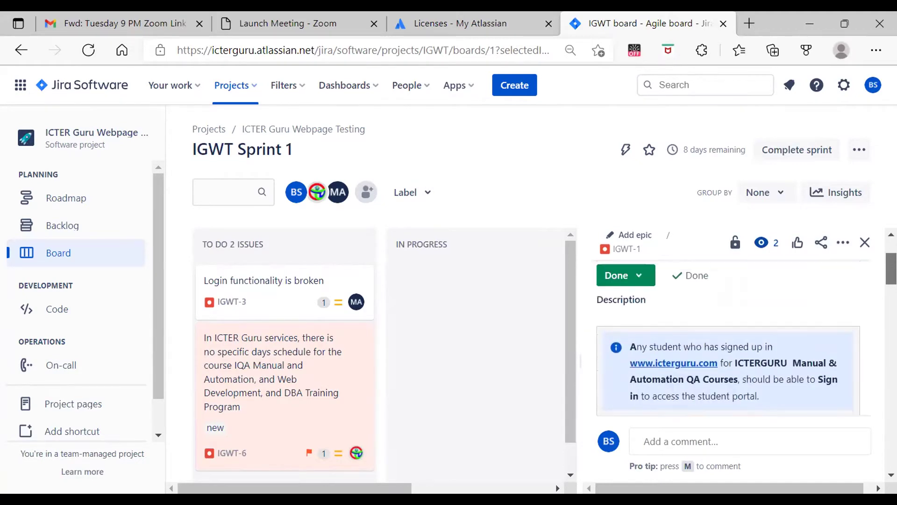
{"action": "scroll", "coordinate": [733, 336], "scroll_direction": "up", "scroll_amount": 3}
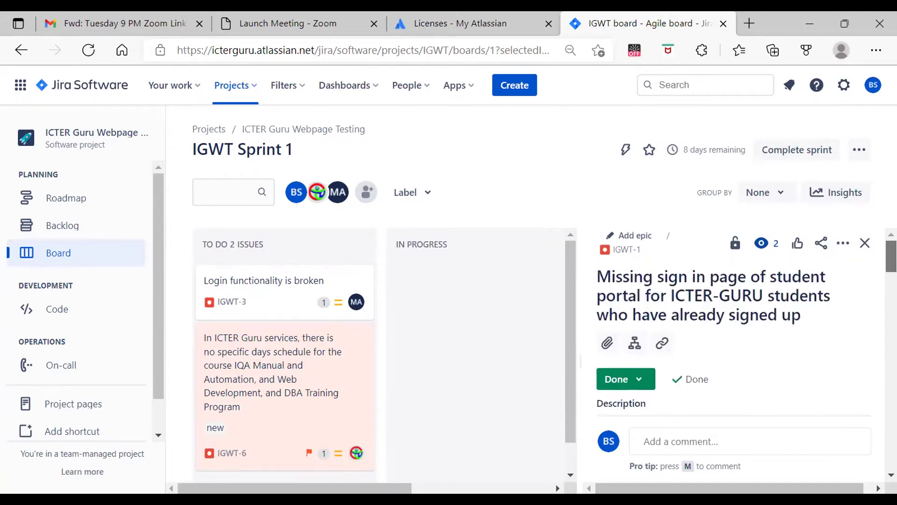
{"action": "scroll", "coordinate": [734, 336], "scroll_direction": "down", "scroll_amount": 5}
{"action": "scroll", "coordinate": [734, 337], "scroll_direction": "up", "scroll_amount": 3}
{"action": "scroll", "coordinate": [877, 273], "scroll_direction": "up", "scroll_amount": 3}
{"action": "scroll", "coordinate": [878, 273], "scroll_direction": "down", "scroll_amount": 3}
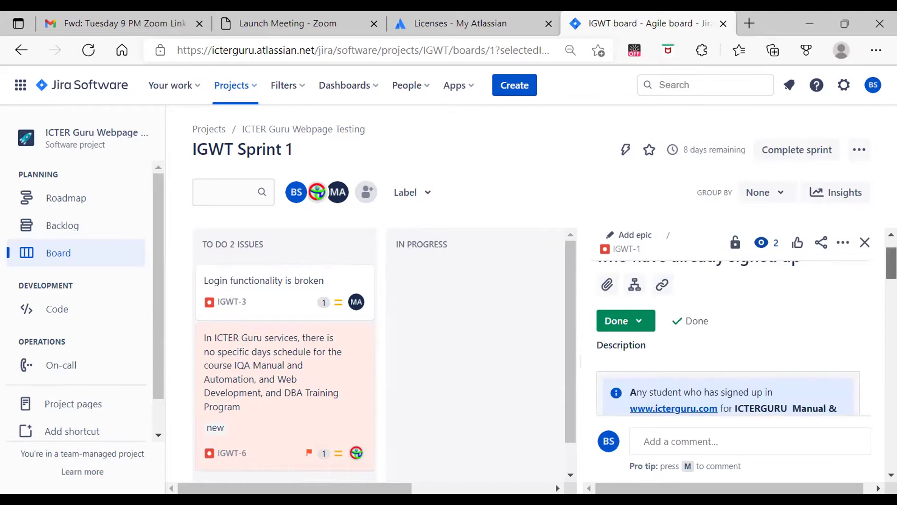
{"action": "scroll", "coordinate": [892, 261], "scroll_direction": "up", "scroll_amount": 3}
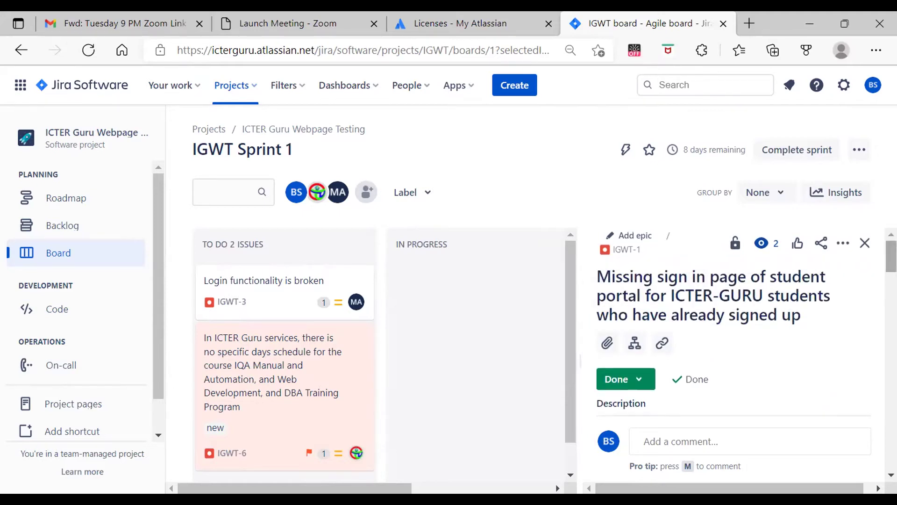
{"action": "scroll", "coordinate": [745, 323], "scroll_direction": "down", "scroll_amount": 2}
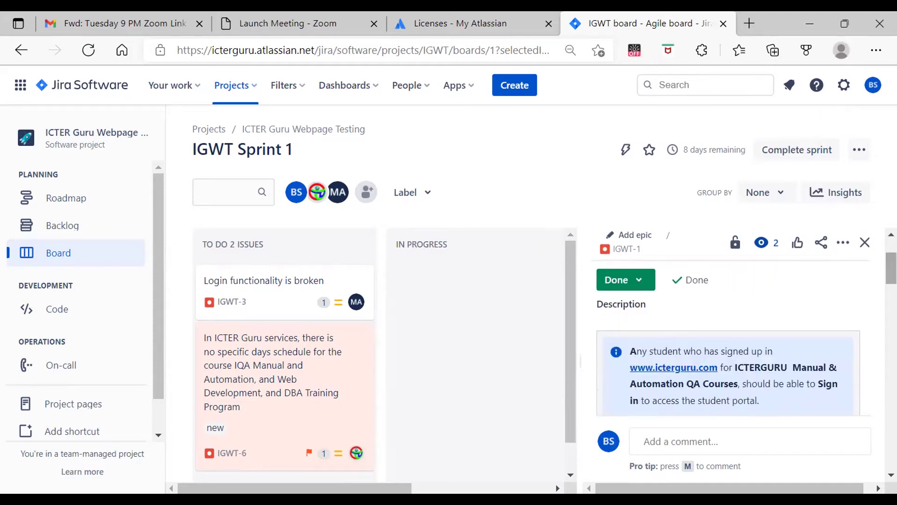
{"action": "scroll", "coordinate": [867, 235], "scroll_direction": "down", "scroll_amount": 1}
{"action": "scroll", "coordinate": [867, 235], "scroll_direction": "up", "scroll_amount": 3}
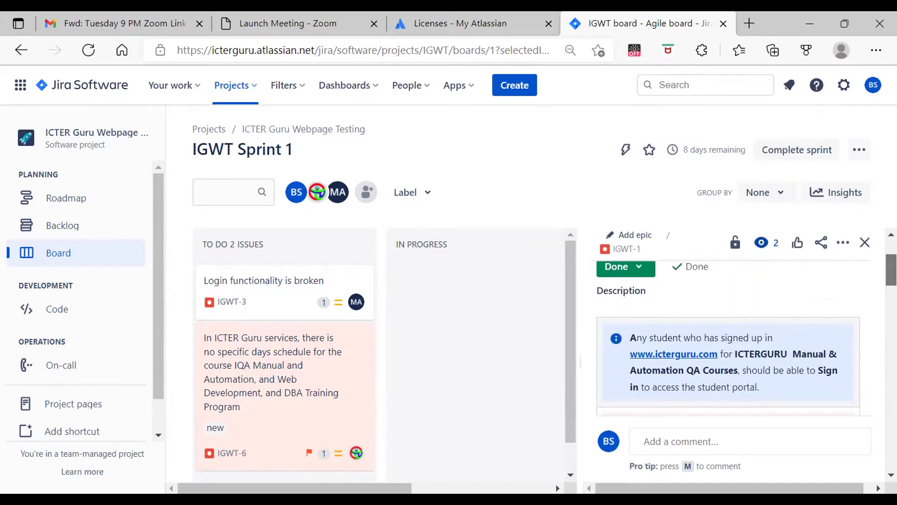
{"action": "scroll", "coordinate": [867, 235], "scroll_direction": "down", "scroll_amount": 3}
{"action": "scroll", "coordinate": [734, 334], "scroll_direction": "up", "scroll_amount": 3}
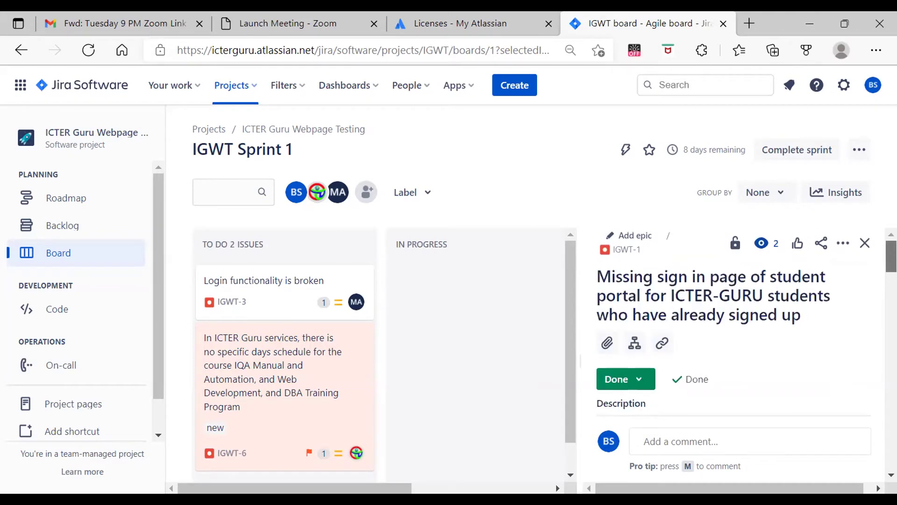
{"action": "scroll", "coordinate": [852, 303], "scroll_direction": "down", "scroll_amount": 3}
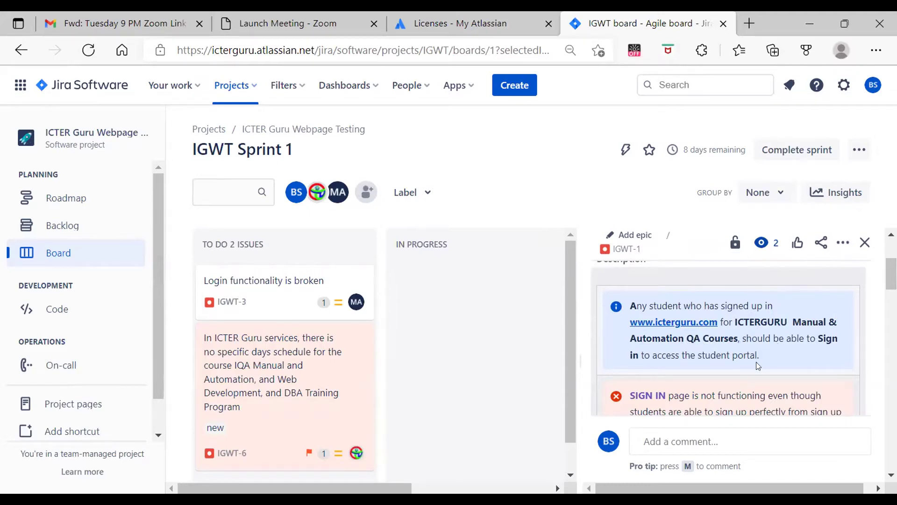
{"action": "scroll", "coordinate": [729, 336], "scroll_direction": "down", "scroll_amount": 3}
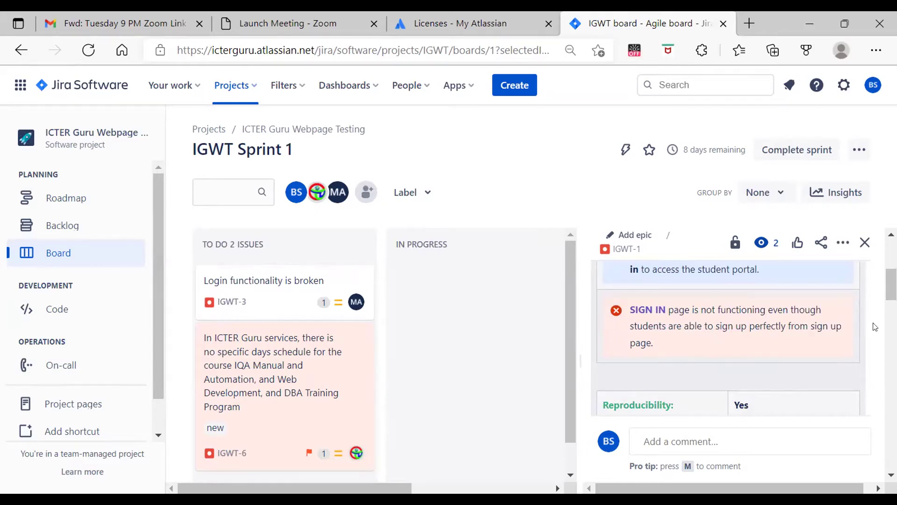
{"action": "scroll", "coordinate": [729, 336], "scroll_direction": "down", "scroll_amount": 3}
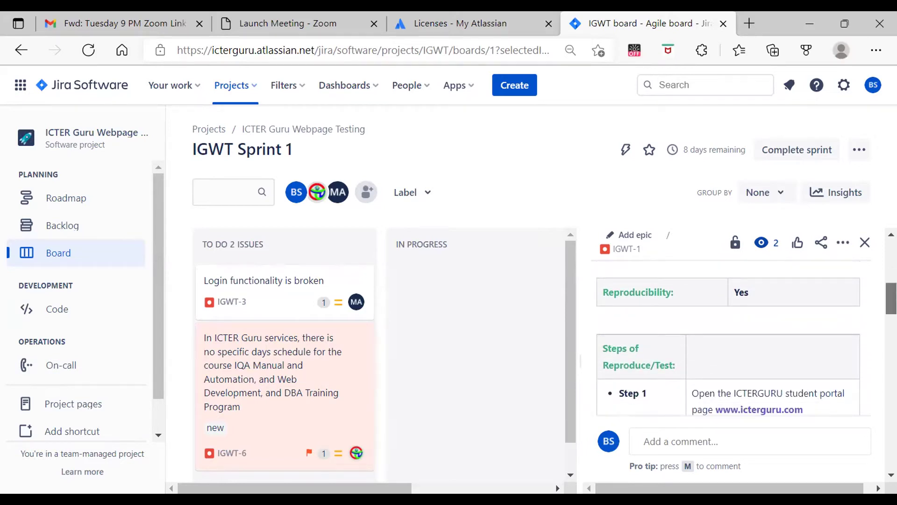
{"action": "scroll", "coordinate": [729, 337], "scroll_direction": "down", "scroll_amount": 3}
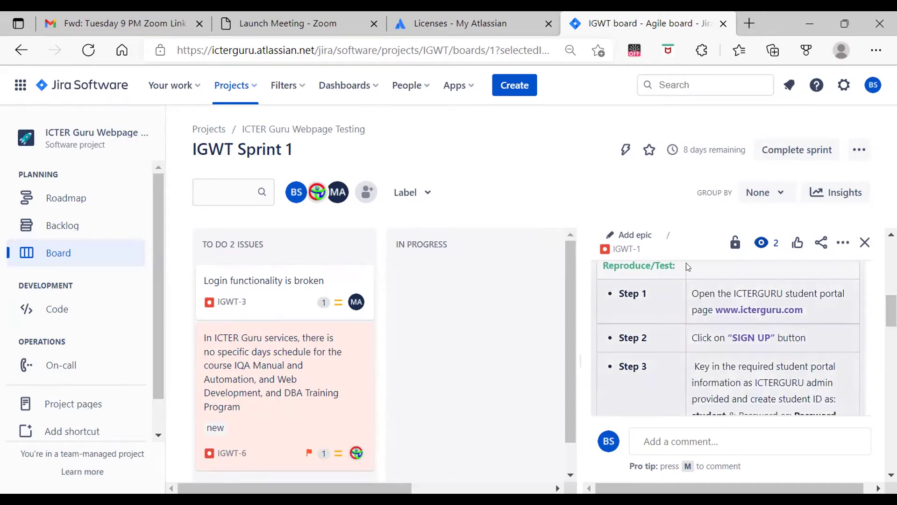
{"action": "scroll", "coordinate": [737, 312], "scroll_direction": "up", "scroll_amount": 1}
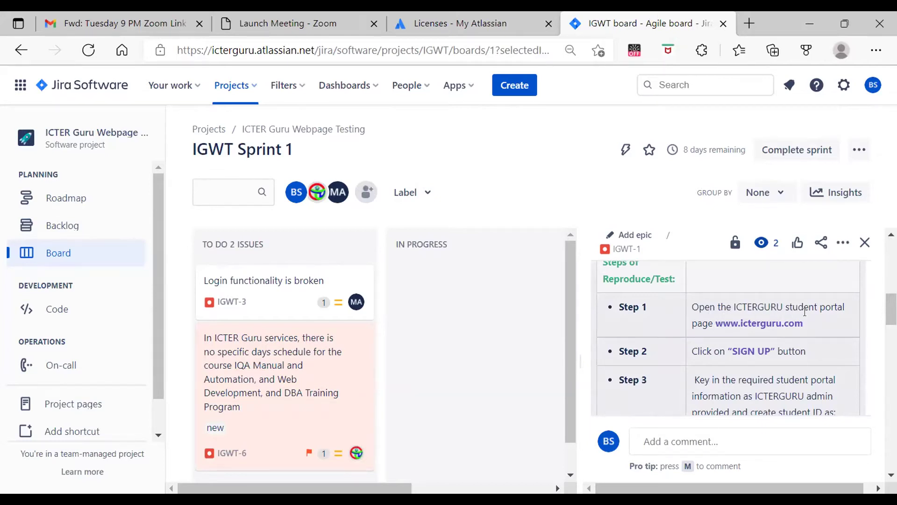
{"action": "scroll", "coordinate": [801, 324], "scroll_direction": "down", "scroll_amount": 7}
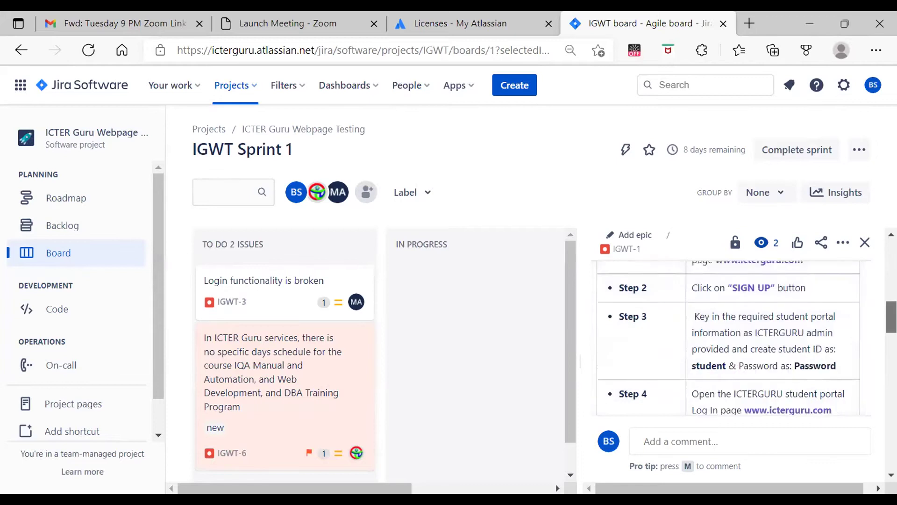
{"action": "scroll", "coordinate": [734, 336], "scroll_direction": "down", "scroll_amount": 5}
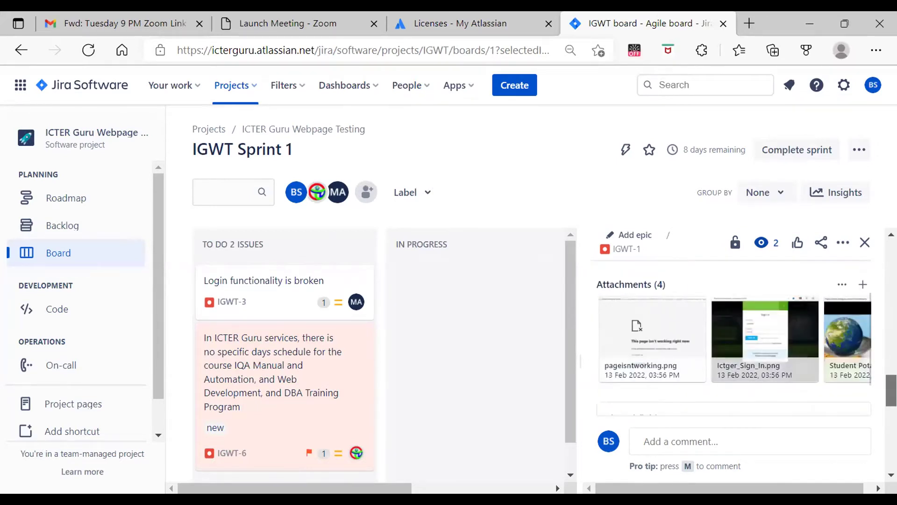
View the Student Potal Page.png attachment full-size, then close the preview.
{"action": "left_click", "coordinate": [841, 332]}
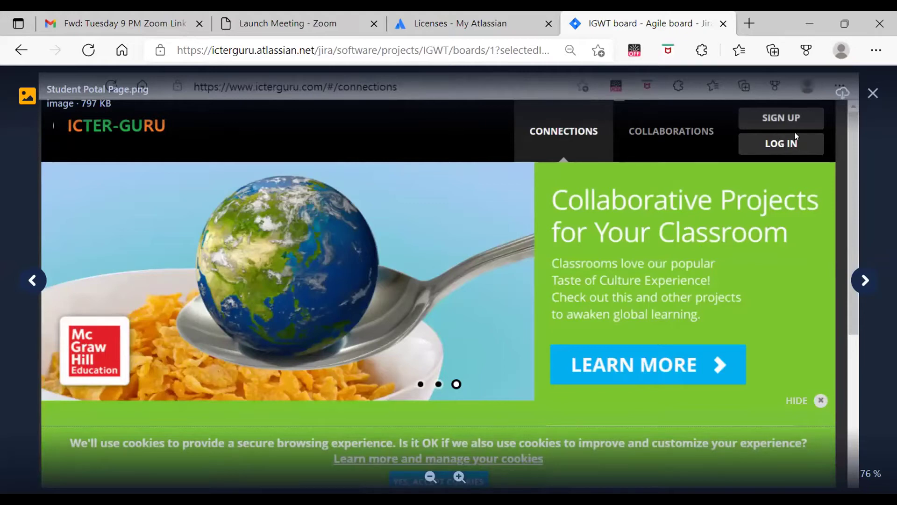
{"action": "left_click", "coordinate": [872, 94]}
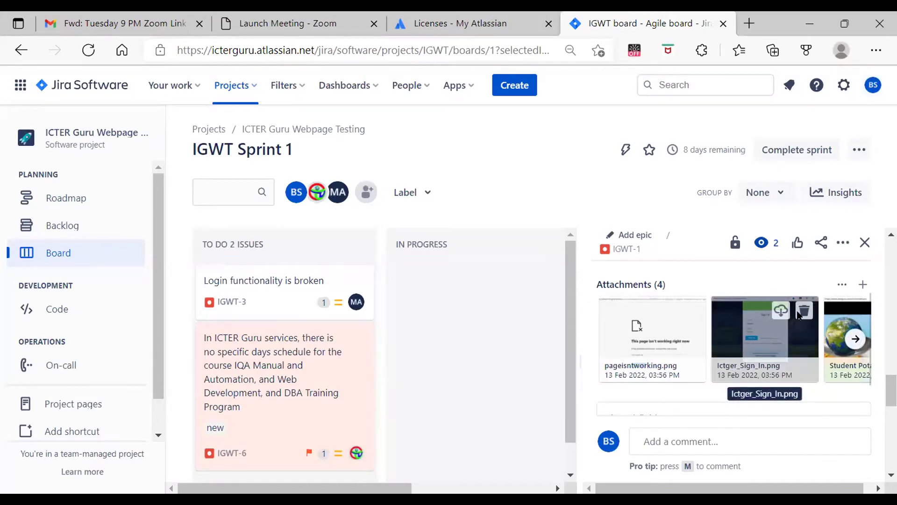
{"action": "scroll", "coordinate": [734, 336], "scroll_direction": "up", "scroll_amount": 5}
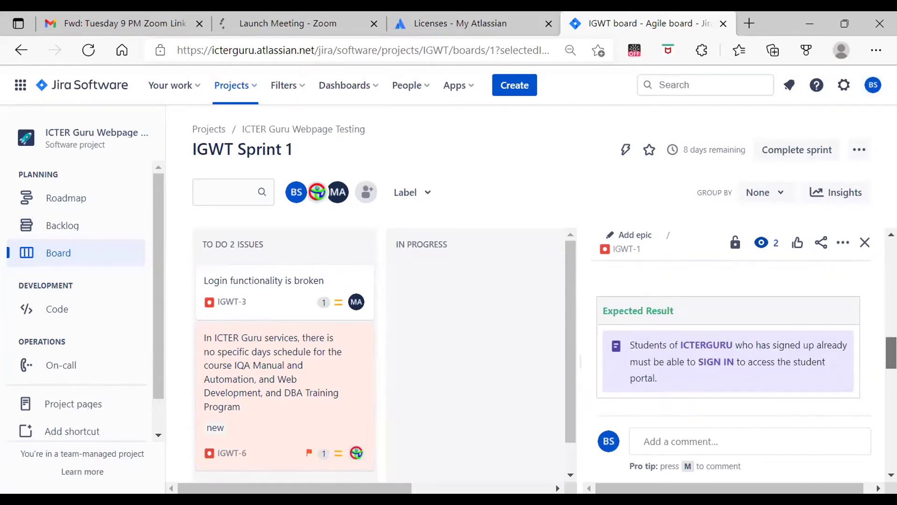
{"action": "scroll", "coordinate": [733, 336], "scroll_direction": "down", "scroll_amount": 3}
{"action": "scroll", "coordinate": [876, 271], "scroll_direction": "down", "scroll_amount": 3}
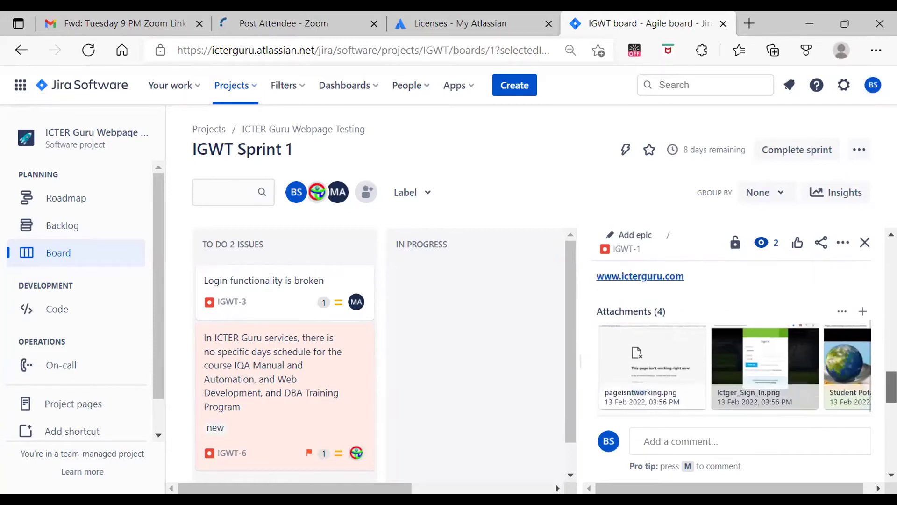
{"action": "scroll", "coordinate": [876, 272], "scroll_direction": "up", "scroll_amount": 5}
{"action": "scroll", "coordinate": [876, 271], "scroll_direction": "up", "scroll_amount": 3}
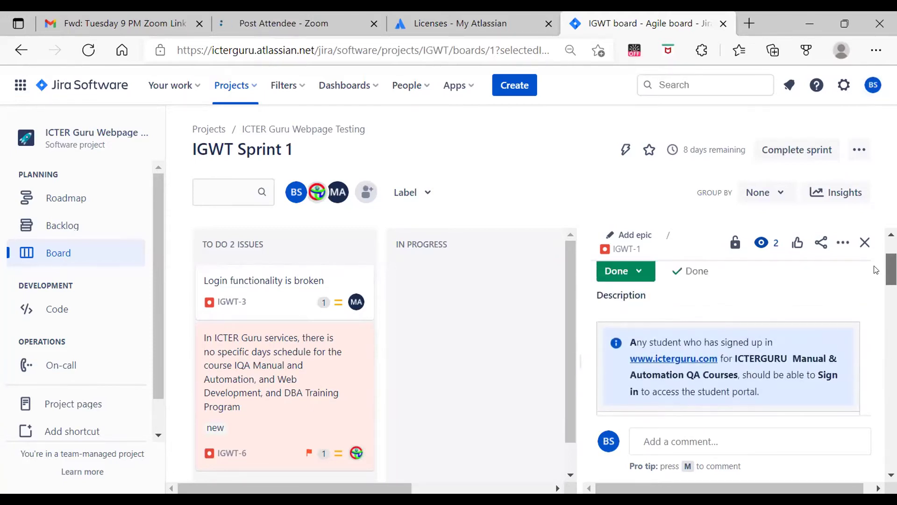
{"action": "scroll", "coordinate": [875, 285], "scroll_direction": "down", "scroll_amount": 5}
{"action": "scroll", "coordinate": [875, 285], "scroll_direction": "down", "scroll_amount": 1}
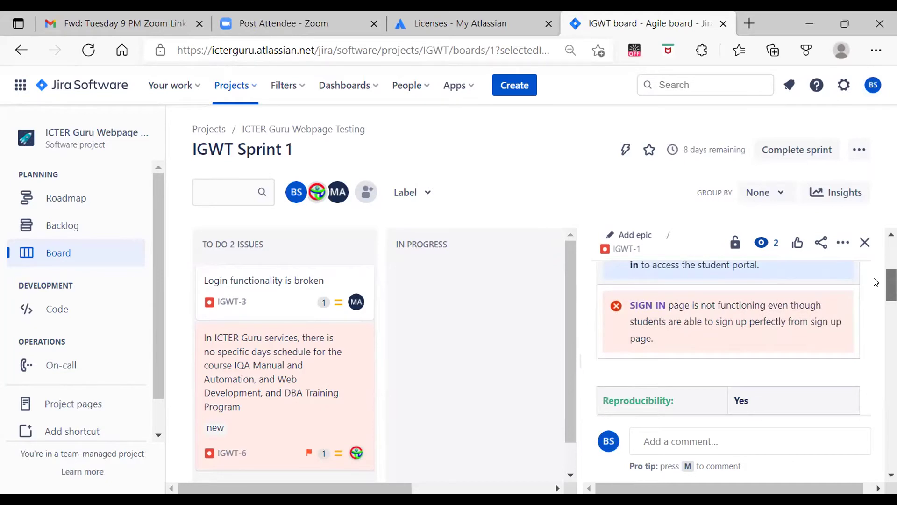
{"action": "scroll", "coordinate": [875, 285], "scroll_direction": "up", "scroll_amount": 2}
{"action": "scroll", "coordinate": [876, 286], "scroll_direction": "down", "scroll_amount": 3}
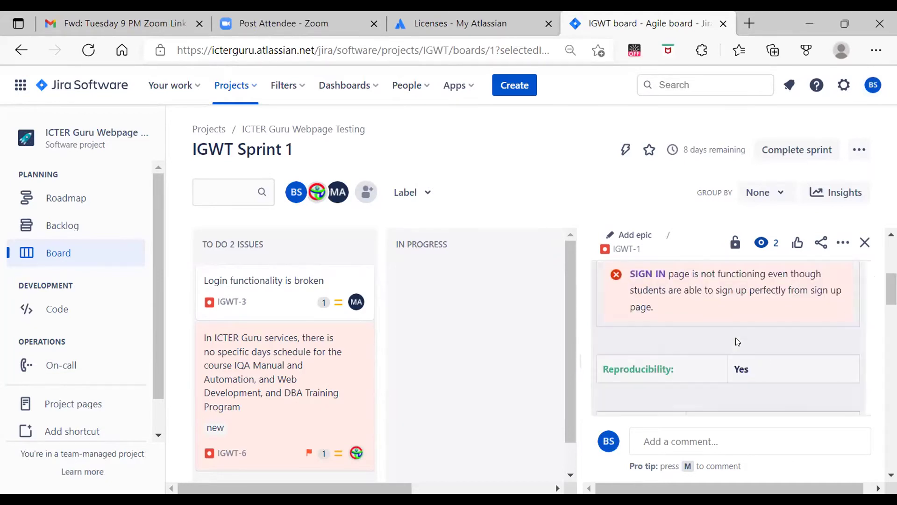
Open the IGWT-1 description for editing and scroll its reproduction table through Step 5.
{"action": "left_click", "coordinate": [867, 318]}
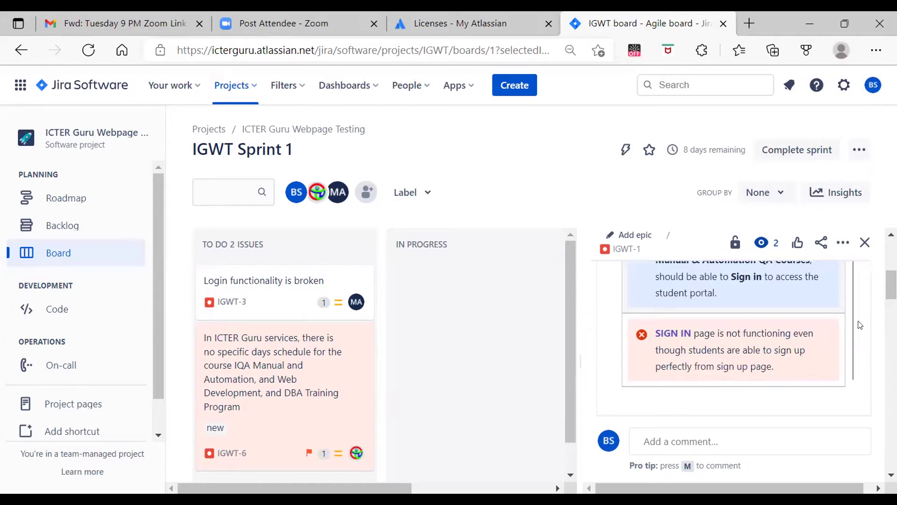
{"action": "scroll", "coordinate": [858, 335], "scroll_direction": "down", "scroll_amount": 5}
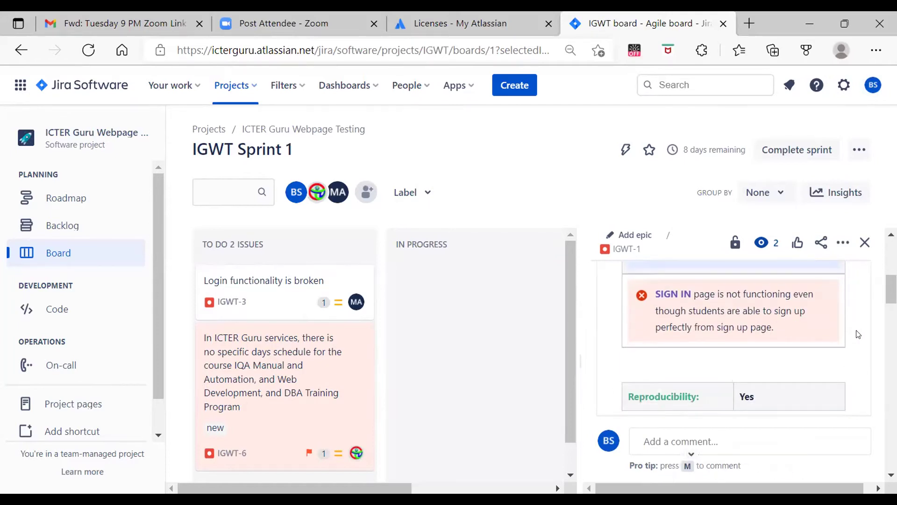
{"action": "scroll", "coordinate": [858, 335], "scroll_direction": "down", "scroll_amount": 1}
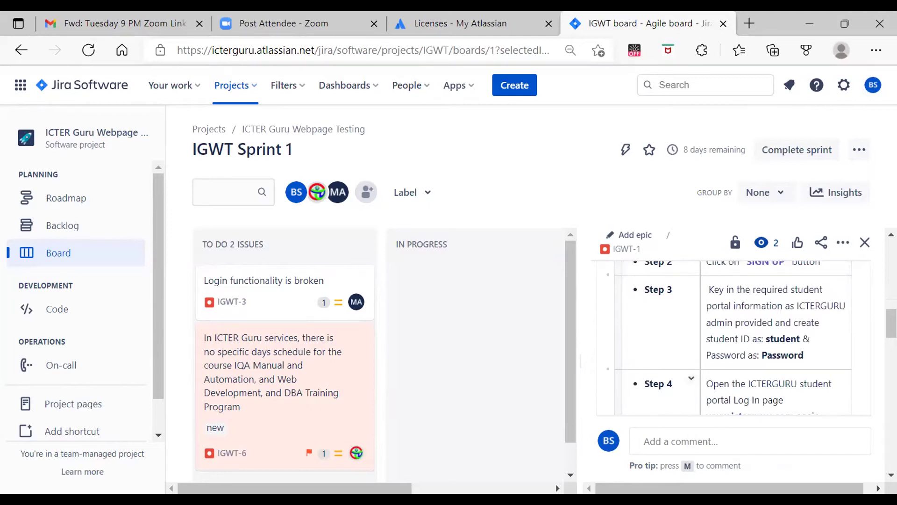
{"action": "scroll", "coordinate": [815, 309], "scroll_direction": "up", "scroll_amount": 1}
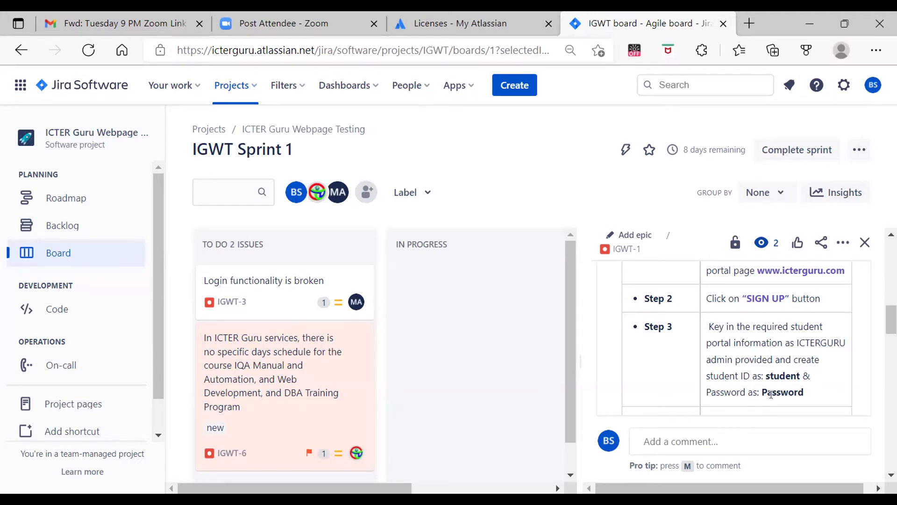
{"action": "scroll", "coordinate": [770, 394], "scroll_direction": "down", "scroll_amount": 2}
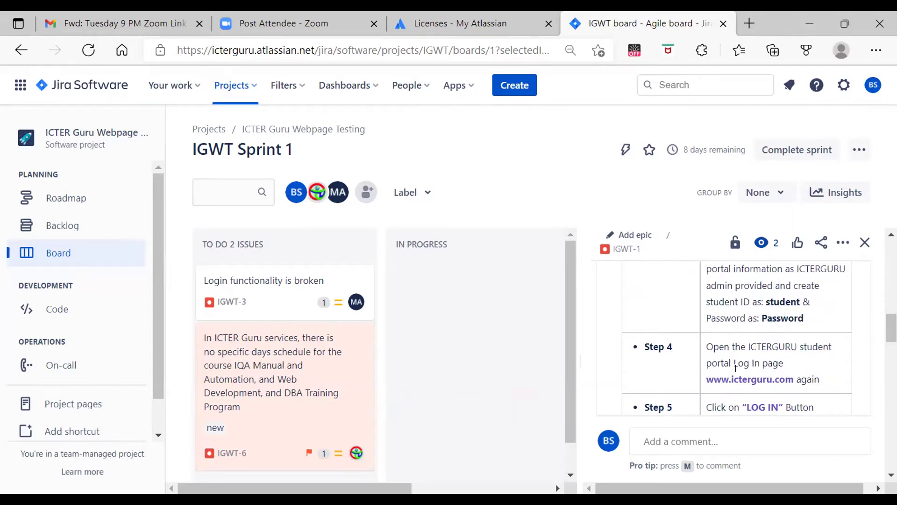
{"action": "scroll", "coordinate": [736, 367], "scroll_direction": "down", "scroll_amount": 1}
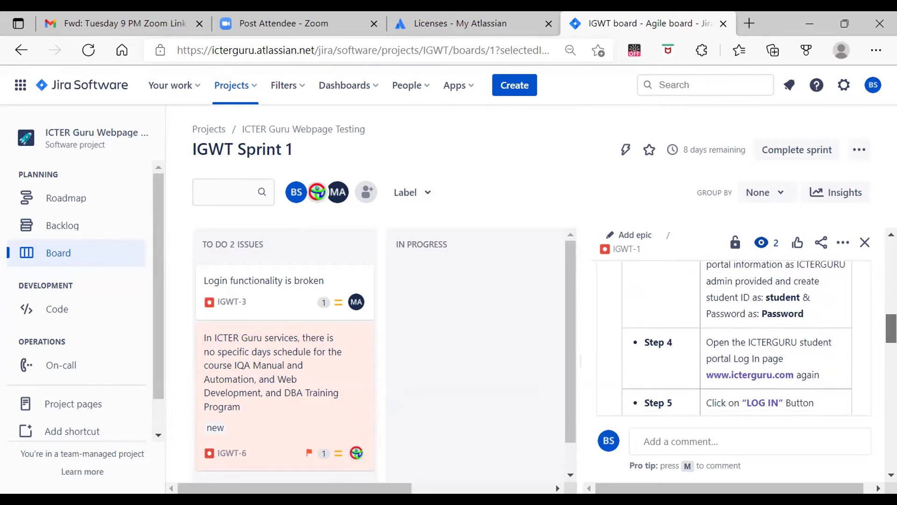
{"action": "scroll", "coordinate": [736, 336], "scroll_direction": "down", "scroll_amount": 10}
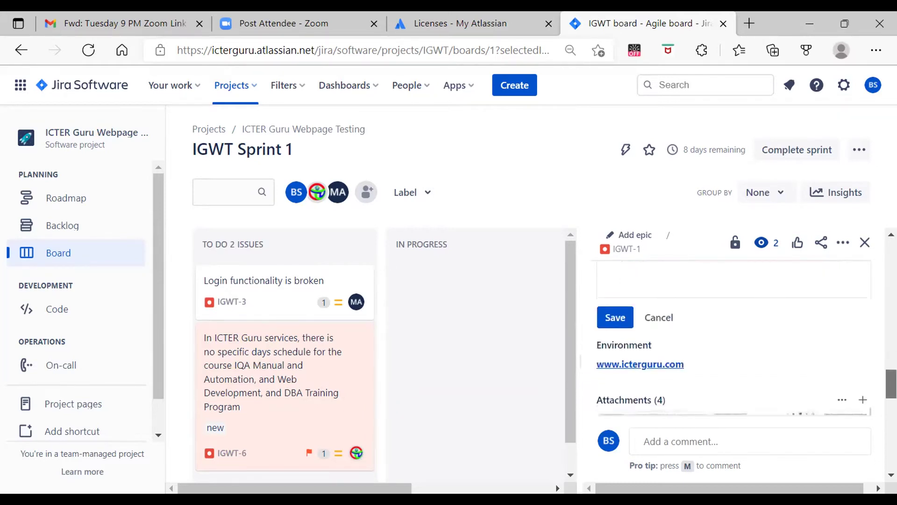
{"action": "scroll", "coordinate": [757, 351], "scroll_direction": "down", "scroll_amount": 1}
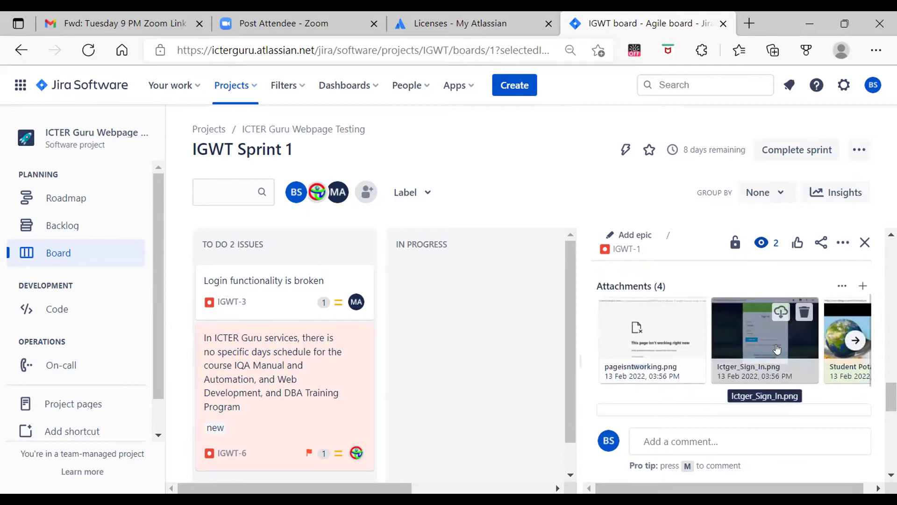
{"action": "left_click", "coordinate": [776, 348]}
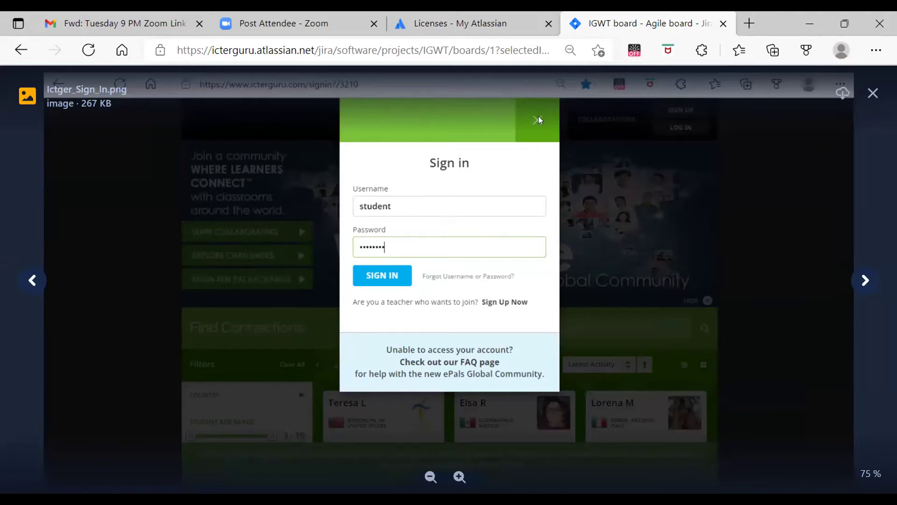
{"action": "left_click", "coordinate": [873, 93]}
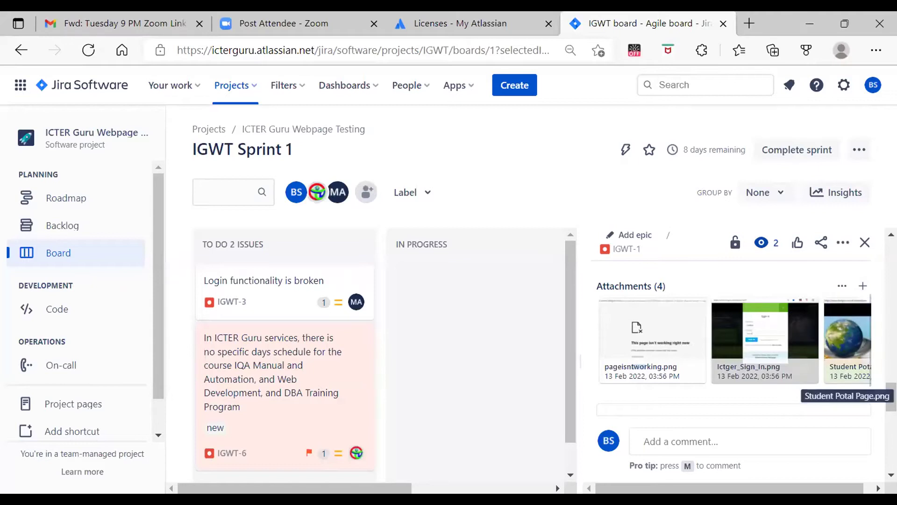
{"action": "left_click_drag", "start_coordinate": [846, 333], "coordinate": [837, 333]}
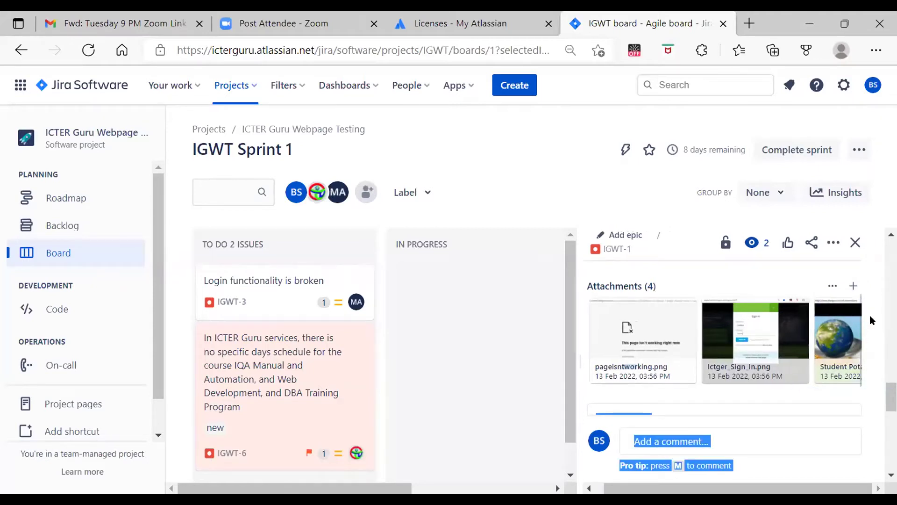
{"action": "scroll", "coordinate": [891, 397], "scroll_direction": "up", "scroll_amount": 3}
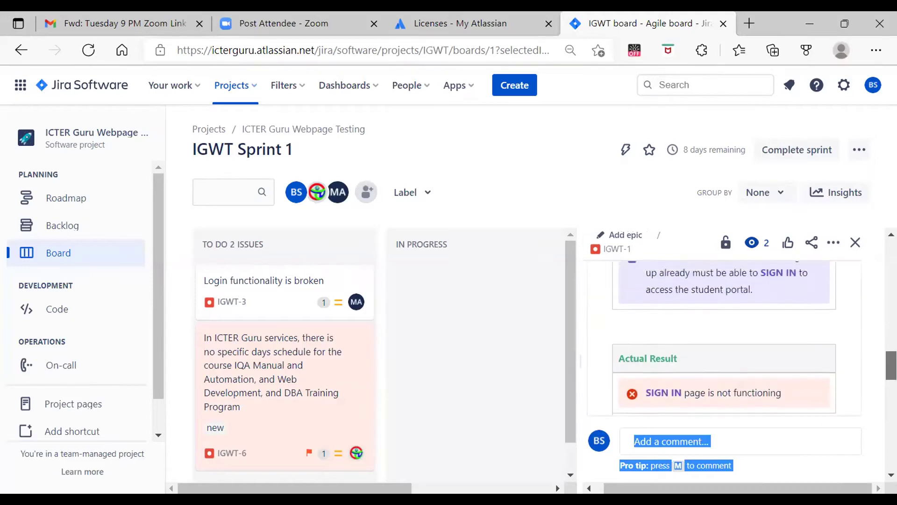
{"action": "scroll", "coordinate": [724, 337], "scroll_direction": "up", "scroll_amount": 3}
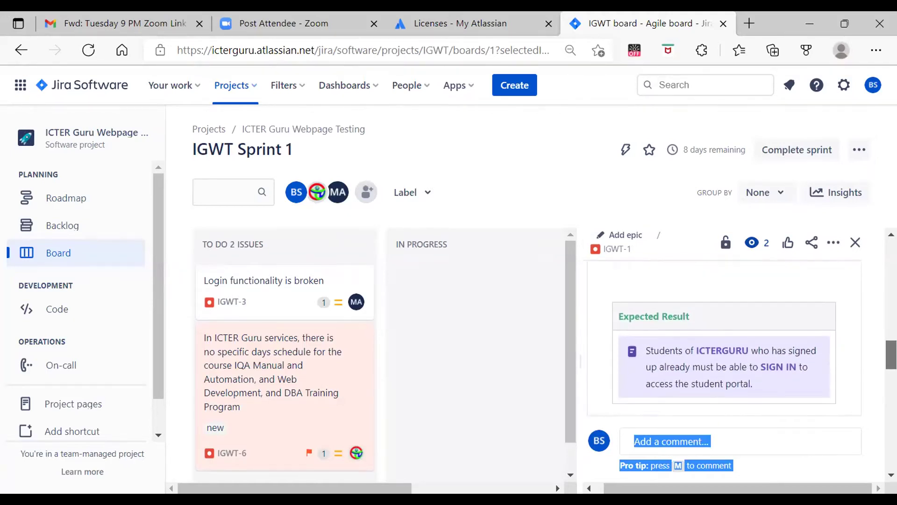
{"action": "scroll", "coordinate": [724, 337], "scroll_direction": "up", "scroll_amount": 5}
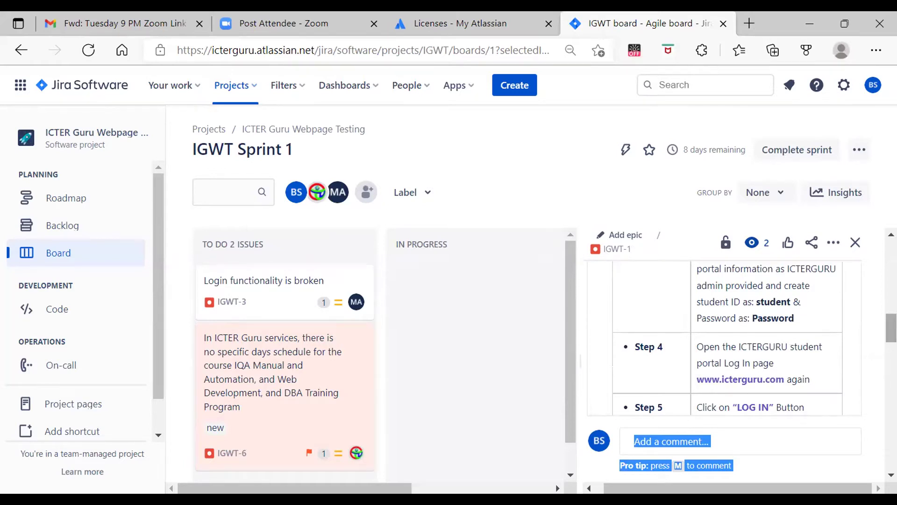
{"action": "scroll", "coordinate": [815, 379], "scroll_direction": "down", "scroll_amount": 1}
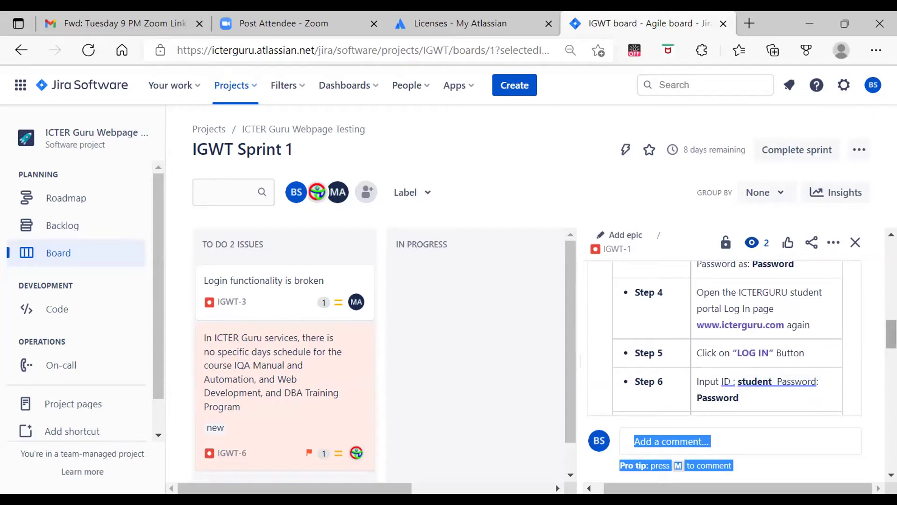
{"action": "scroll", "coordinate": [725, 337], "scroll_direction": "down", "scroll_amount": 3}
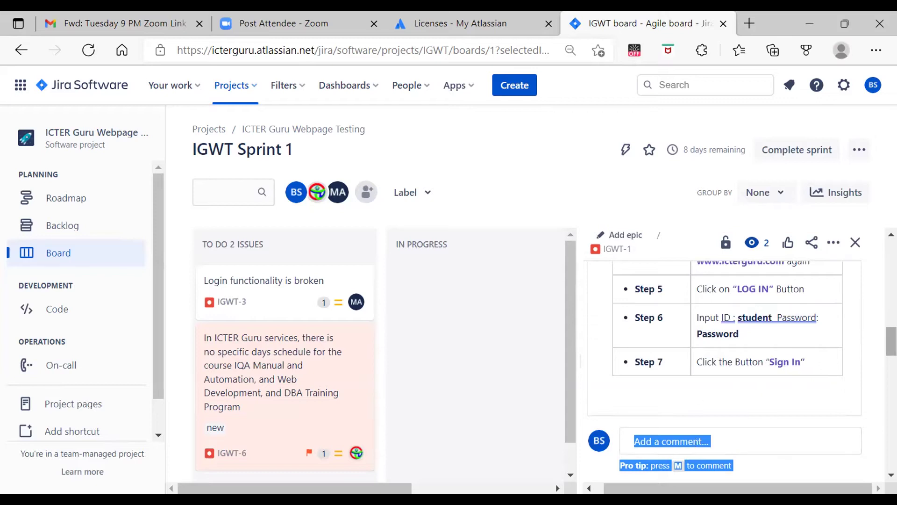
{"action": "scroll", "coordinate": [892, 346], "scroll_direction": "down", "scroll_amount": 2}
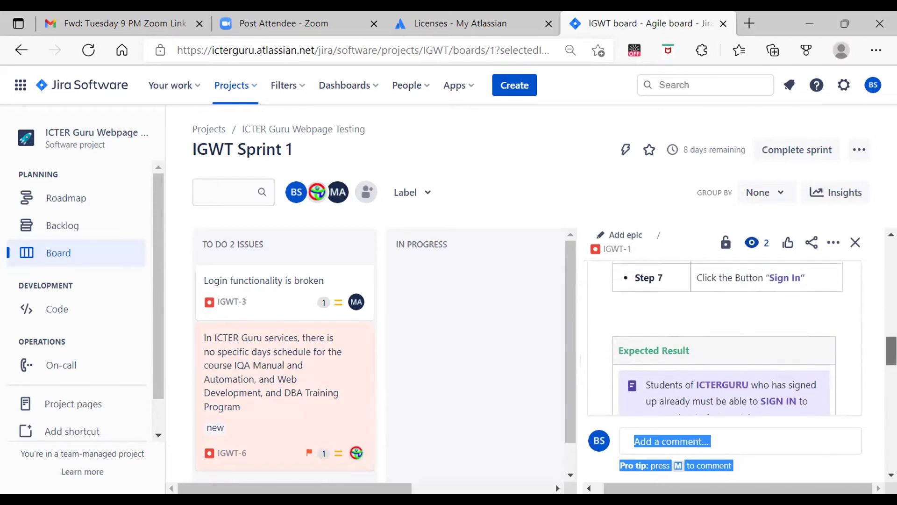
{"action": "scroll", "coordinate": [736, 337], "scroll_direction": "down", "scroll_amount": 2}
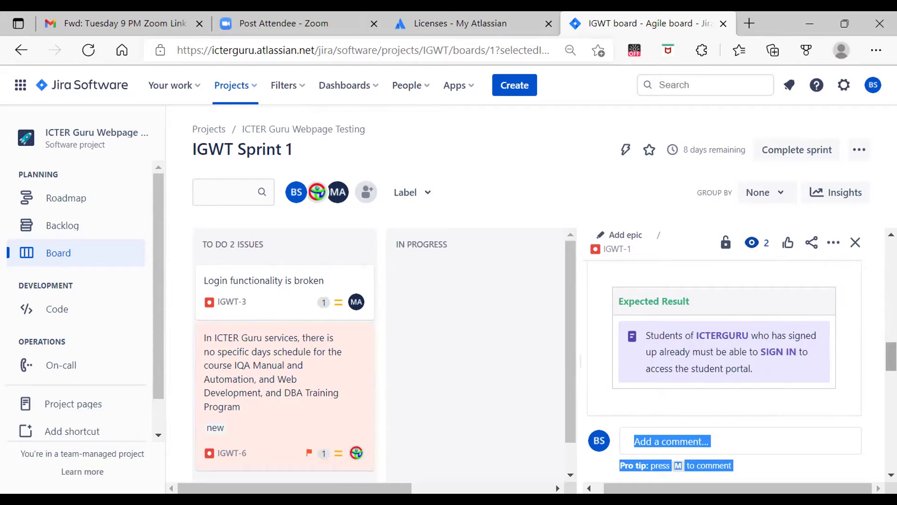
{"action": "scroll", "coordinate": [724, 350], "scroll_direction": "down", "scroll_amount": 5}
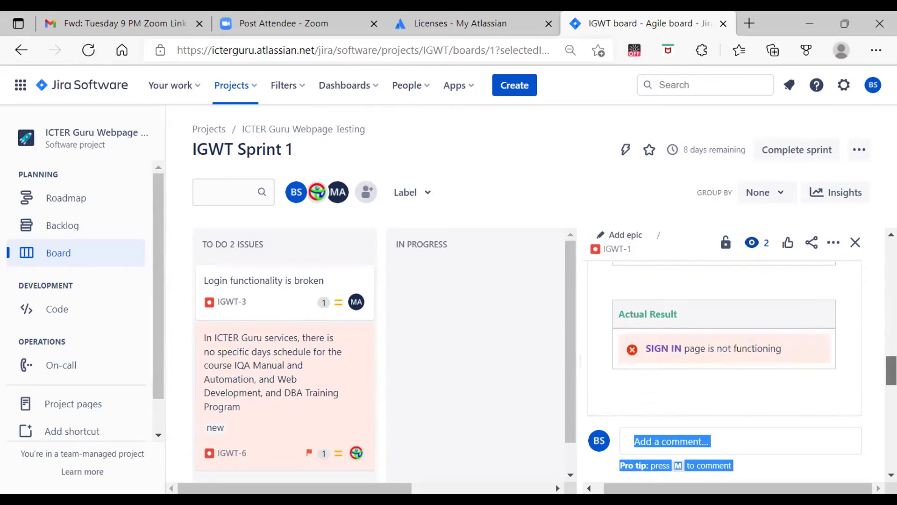
{"action": "scroll", "coordinate": [724, 336], "scroll_direction": "up", "scroll_amount": 3}
{"action": "scroll", "coordinate": [724, 337], "scroll_direction": "down", "scroll_amount": 1}
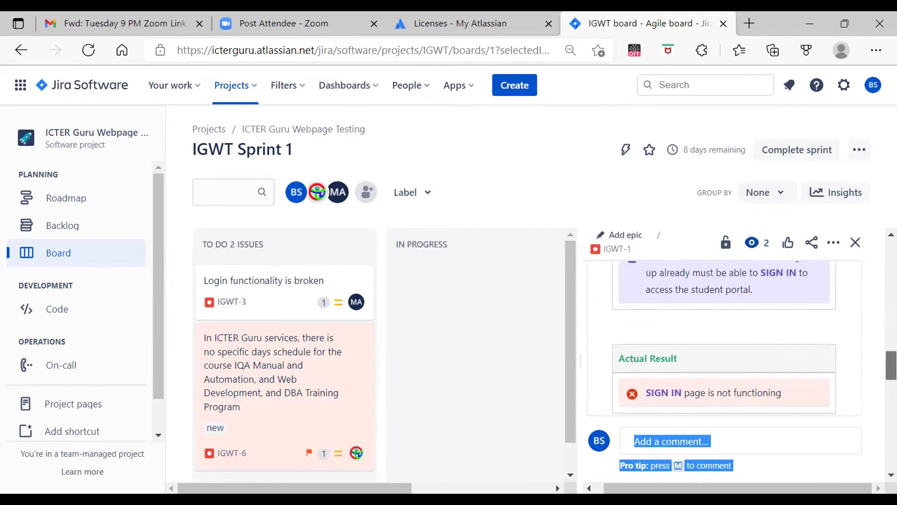
{"action": "scroll", "coordinate": [724, 332], "scroll_direction": "down", "scroll_amount": 2}
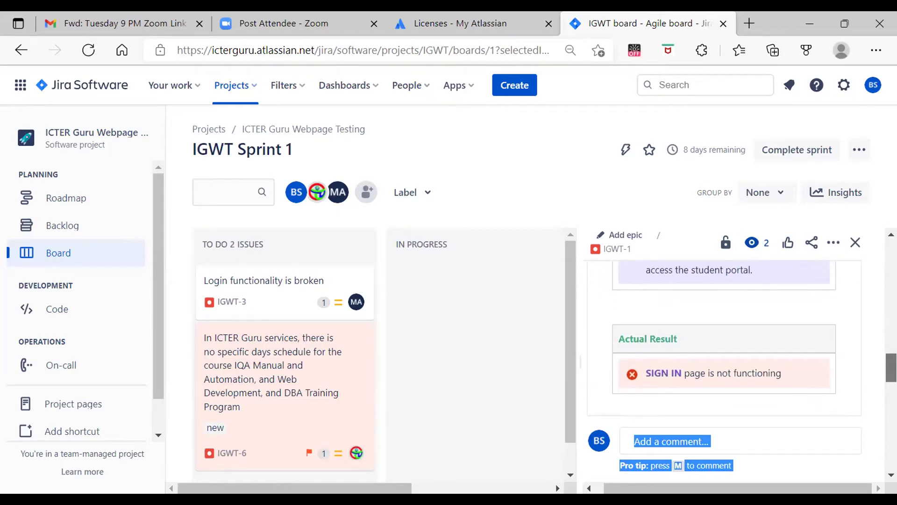
{"action": "scroll", "coordinate": [645, 335], "scroll_direction": "down", "scroll_amount": 5}
{"action": "scroll", "coordinate": [645, 335], "scroll_direction": "up", "scroll_amount": 3}
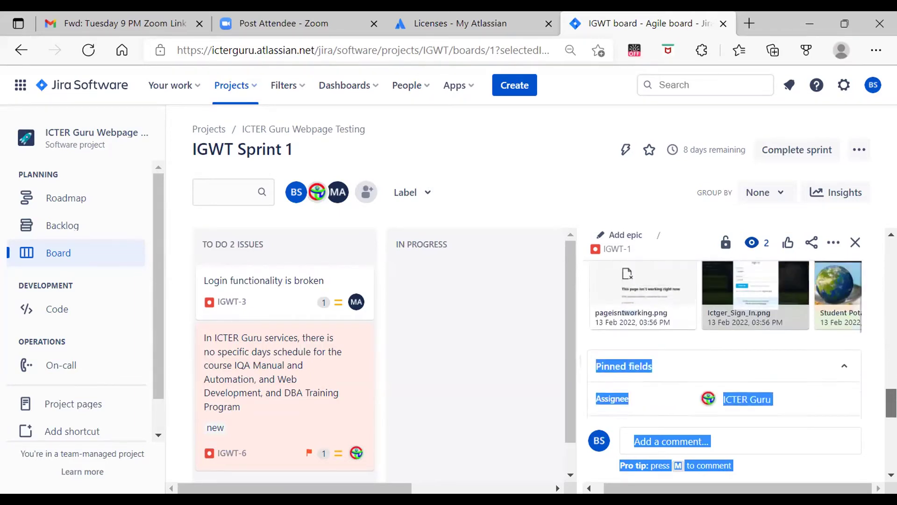
{"action": "left_click", "coordinate": [645, 336]}
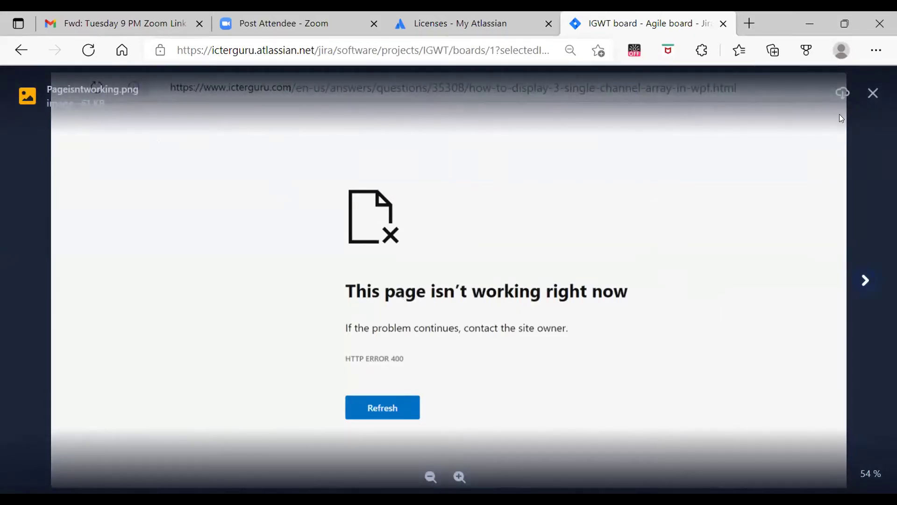
{"action": "left_click", "coordinate": [872, 92]}
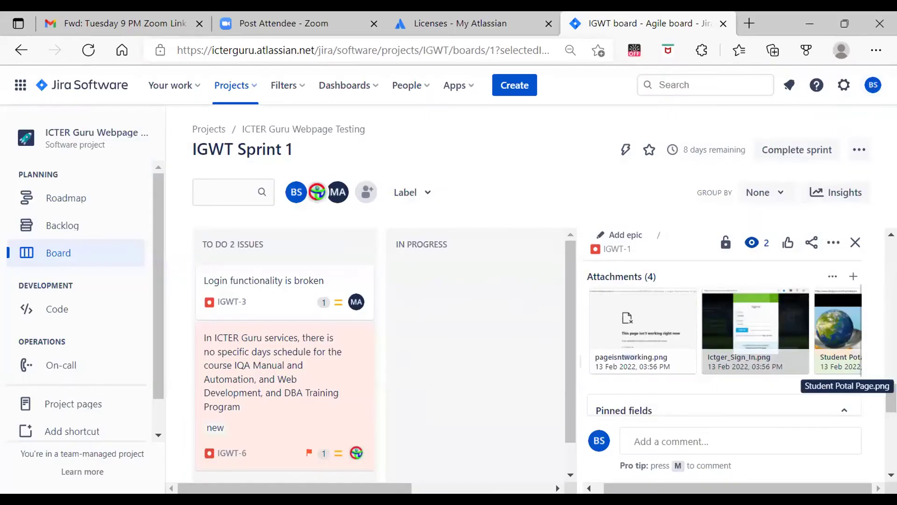
{"action": "scroll", "coordinate": [748, 356], "scroll_direction": "up", "scroll_amount": 2}
{"action": "scroll", "coordinate": [724, 336], "scroll_direction": "up", "scroll_amount": 5}
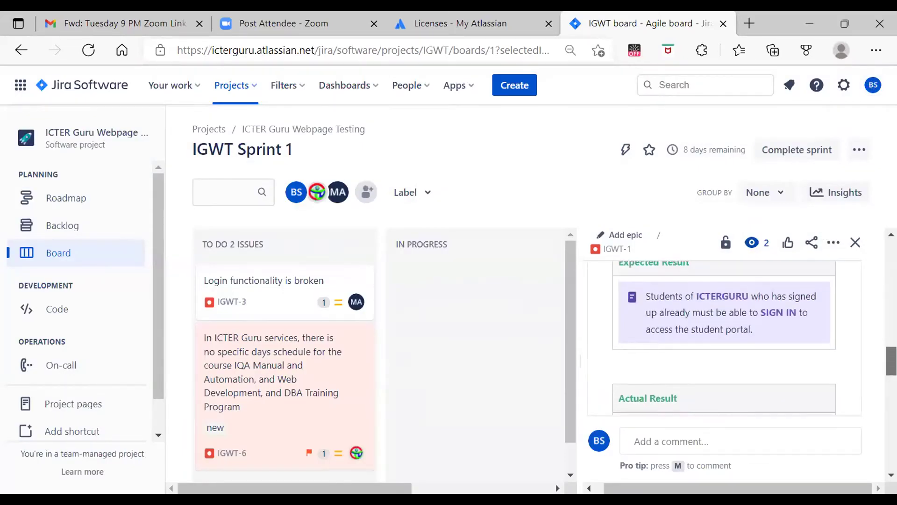
{"action": "scroll", "coordinate": [724, 337], "scroll_direction": "down", "scroll_amount": 2}
{"action": "scroll", "coordinate": [724, 336], "scroll_direction": "down", "scroll_amount": 4}
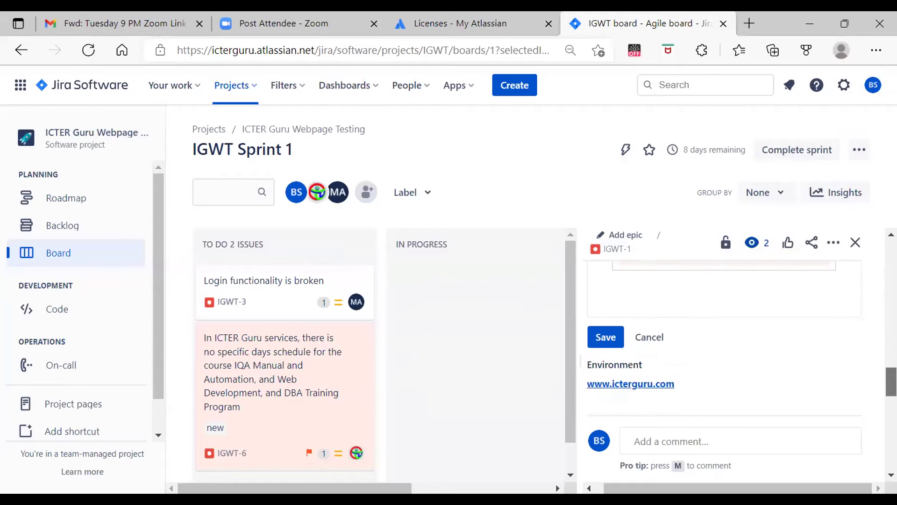
{"action": "scroll", "coordinate": [809, 356], "scroll_direction": "down", "scroll_amount": 6}
{"action": "scroll", "coordinate": [841, 397], "scroll_direction": "up", "scroll_amount": 3}
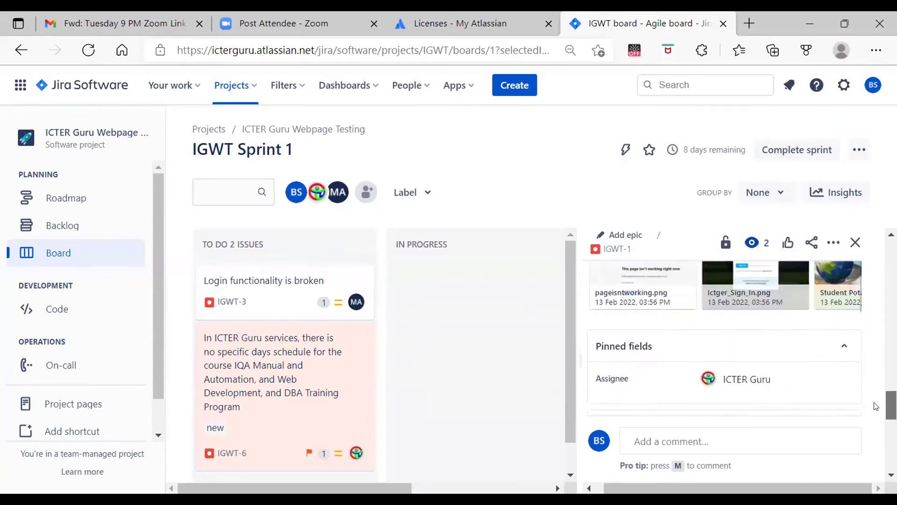
{"action": "scroll", "coordinate": [877, 413], "scroll_direction": "down", "scroll_amount": 1}
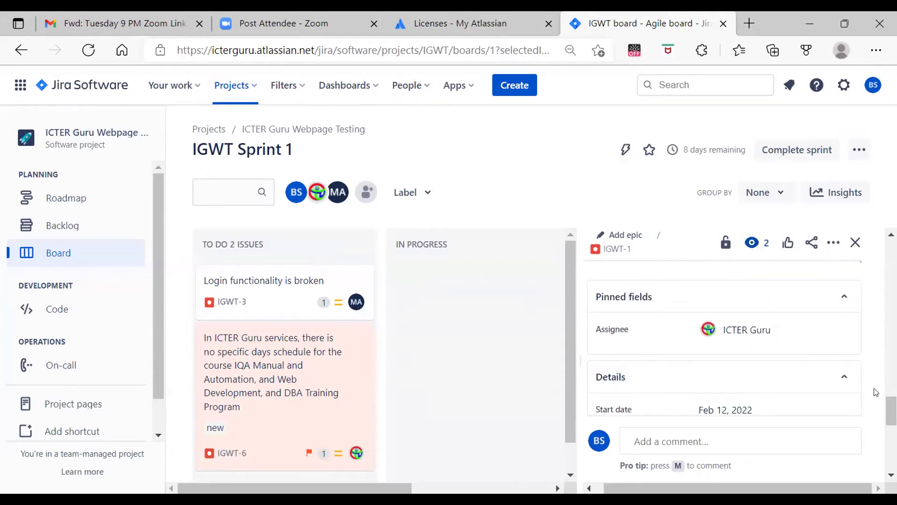
{"action": "scroll", "coordinate": [888, 407], "scroll_direction": "down", "scroll_amount": 3}
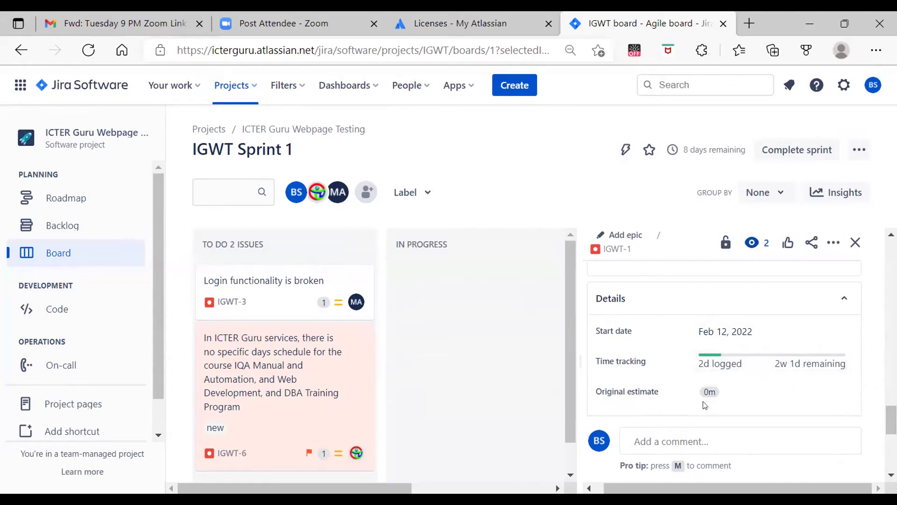
{"action": "left_click_drag", "start_coordinate": [891, 420], "coordinate": [891, 427]}
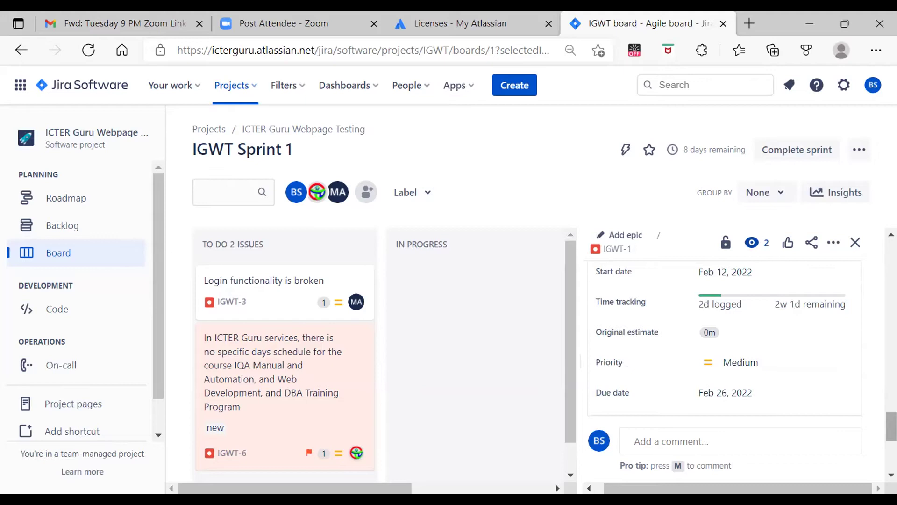
{"action": "scroll", "coordinate": [724, 337], "scroll_direction": "down", "scroll_amount": 2}
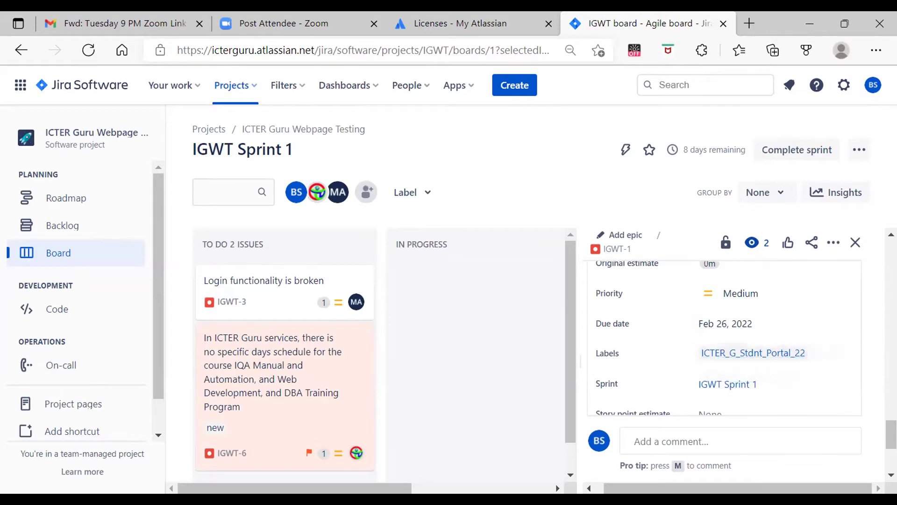
{"action": "scroll", "coordinate": [842, 367], "scroll_direction": "down", "scroll_amount": 1}
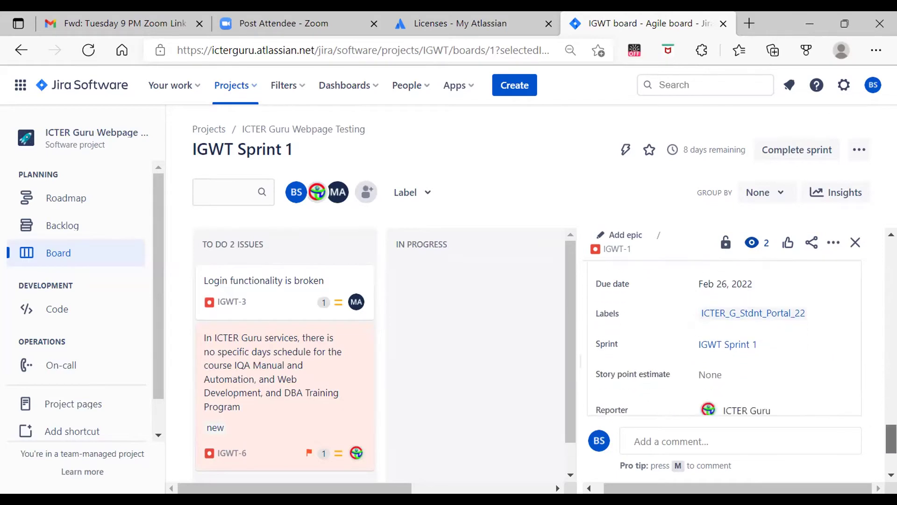
{"action": "scroll", "coordinate": [729, 355], "scroll_direction": "up", "scroll_amount": 1}
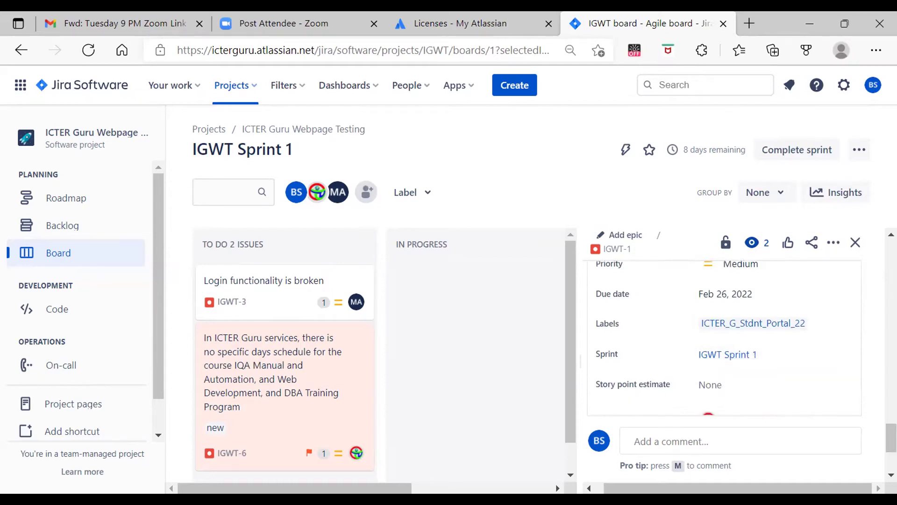
{"action": "scroll", "coordinate": [771, 351], "scroll_direction": "down", "scroll_amount": 3}
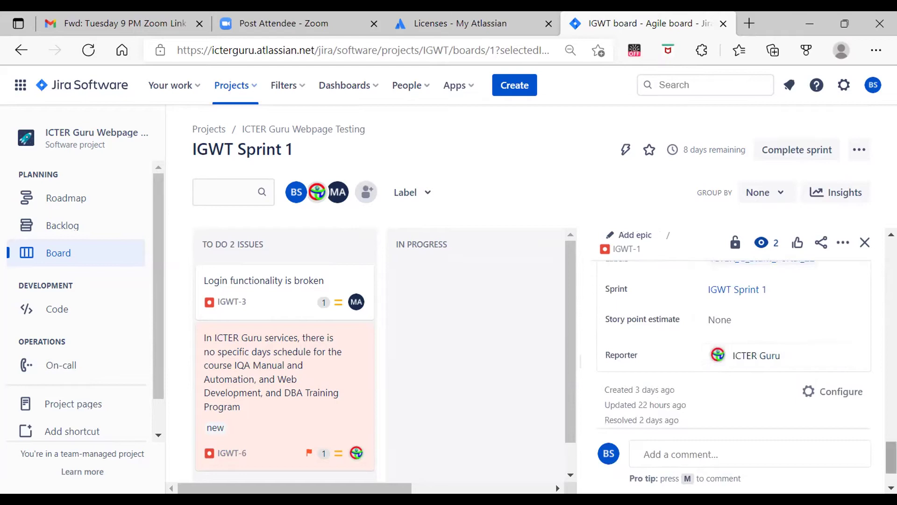
{"action": "scroll", "coordinate": [771, 351], "scroll_direction": "up", "scroll_amount": 5}
{"action": "scroll", "coordinate": [772, 352], "scroll_direction": "up", "scroll_amount": 3}
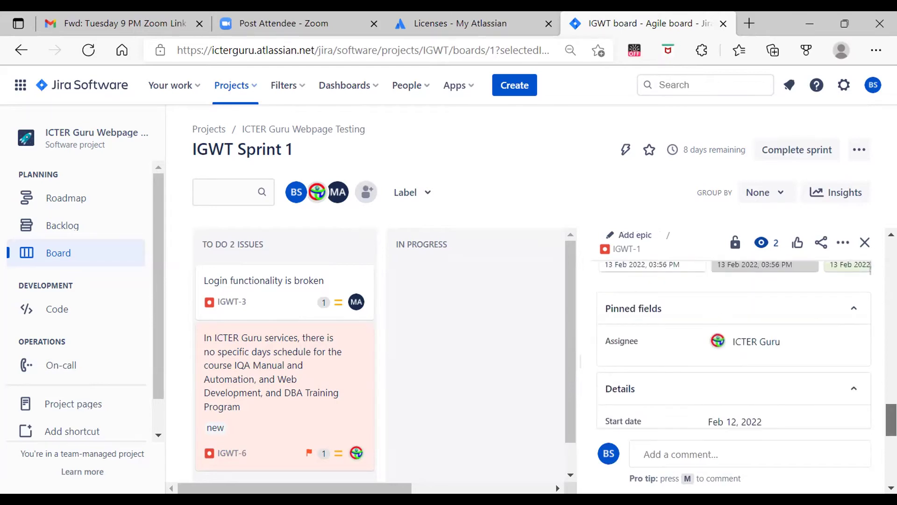
{"action": "scroll", "coordinate": [747, 348], "scroll_direction": "down", "scroll_amount": 4}
{"action": "scroll", "coordinate": [746, 348], "scroll_direction": "down", "scroll_amount": 5}
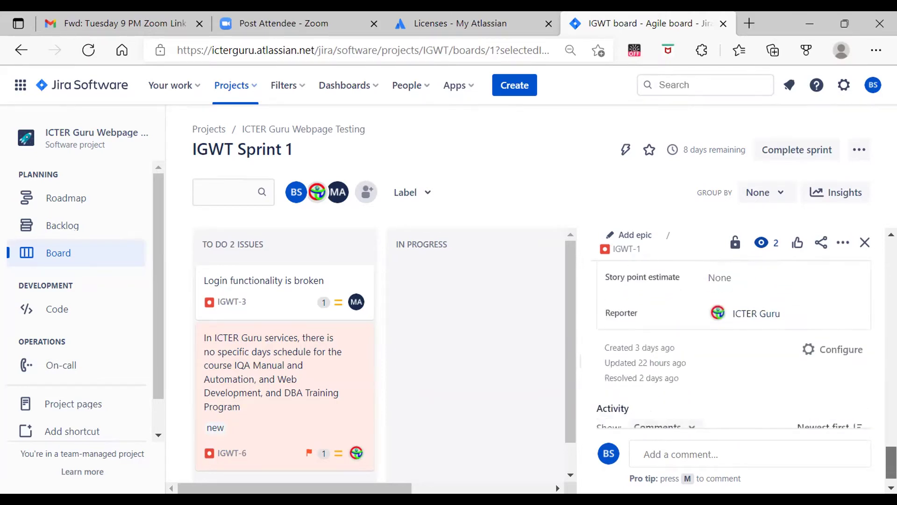
{"action": "scroll", "coordinate": [746, 348], "scroll_direction": "down", "scroll_amount": 1}
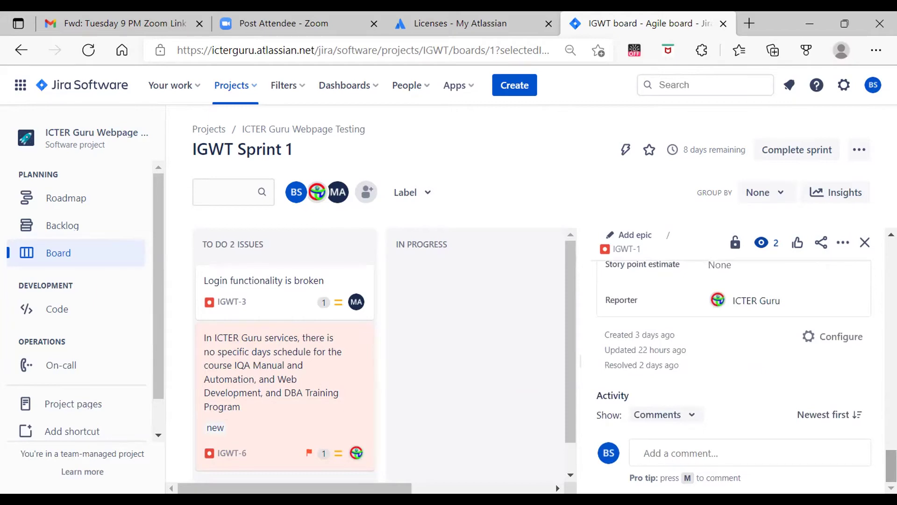
{"action": "scroll", "coordinate": [734, 365], "scroll_direction": "up", "scroll_amount": 2}
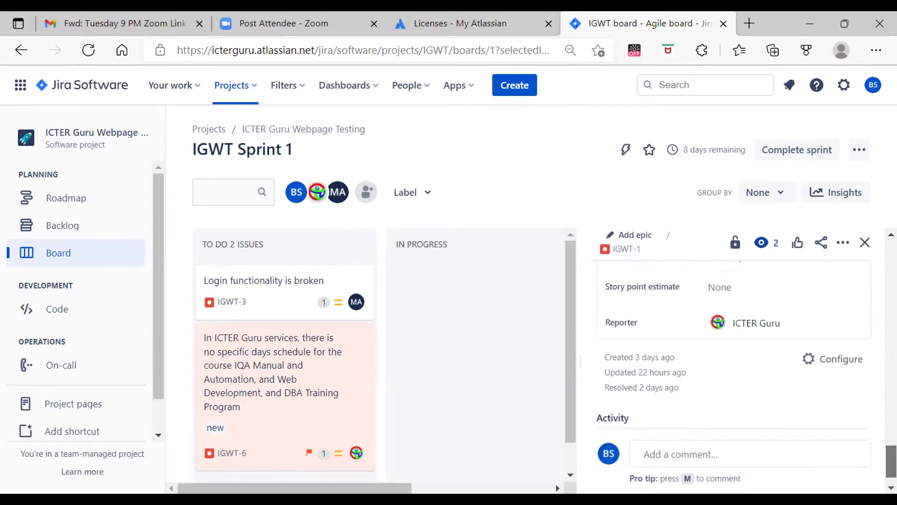
{"action": "scroll", "coordinate": [733, 365], "scroll_direction": "up", "scroll_amount": 5}
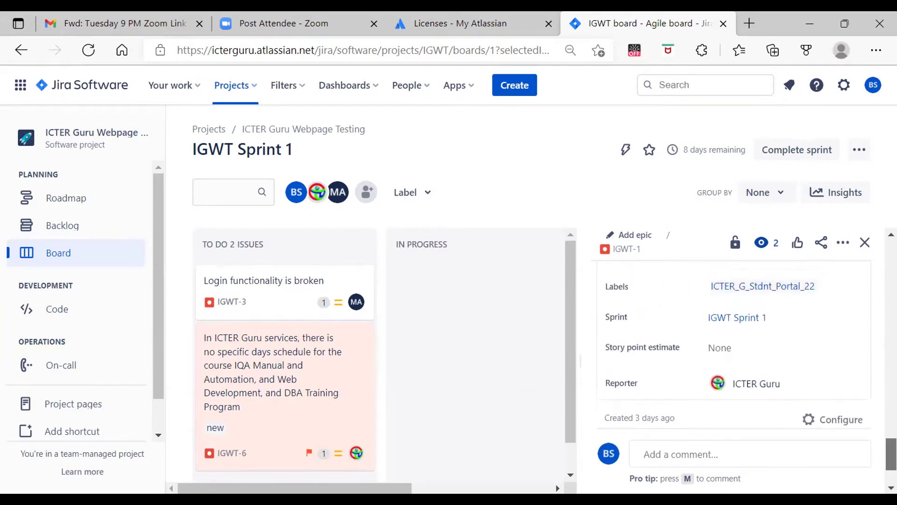
{"action": "scroll", "coordinate": [869, 296], "scroll_direction": "up", "scroll_amount": 10}
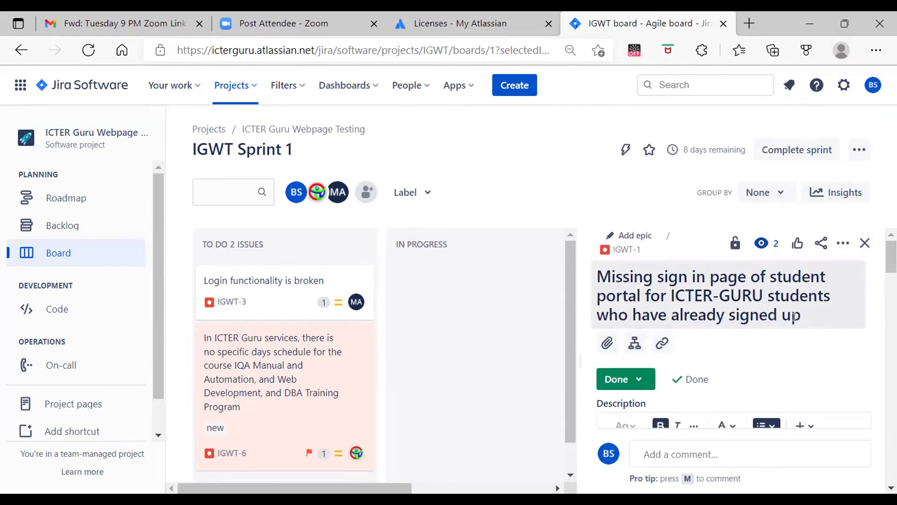
Close the IGWT-1 details to show the full board with two To Do and two Done issues.
{"action": "left_click", "coordinate": [865, 243]}
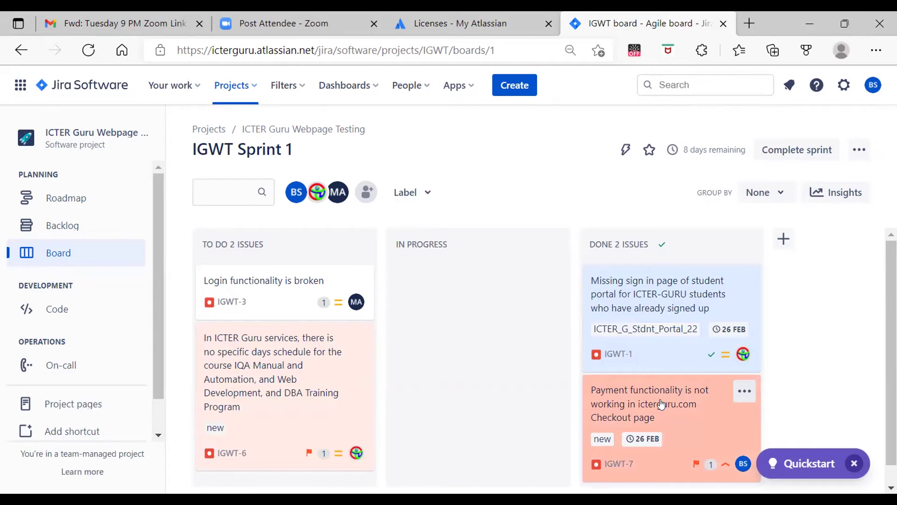
{"action": "left_click", "coordinate": [661, 404]}
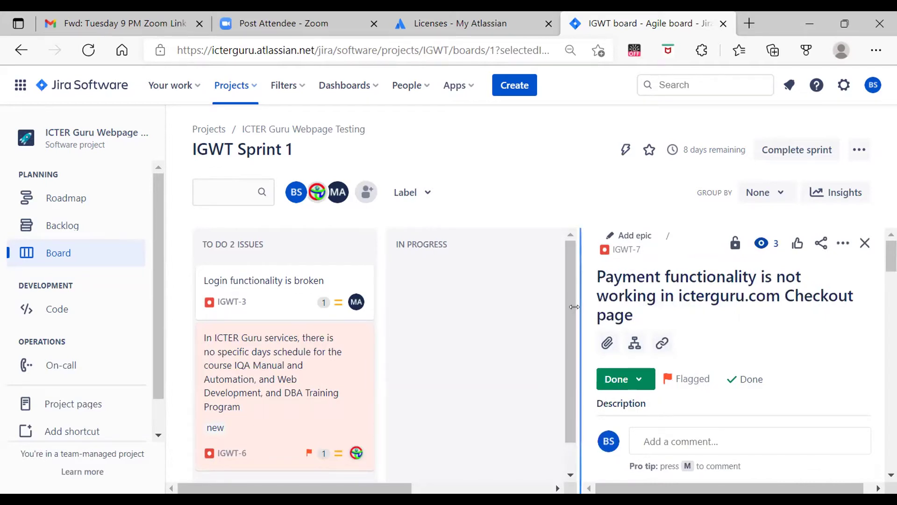
{"action": "left_click_drag", "start_coordinate": [578, 309], "coordinate": [251, 292]}
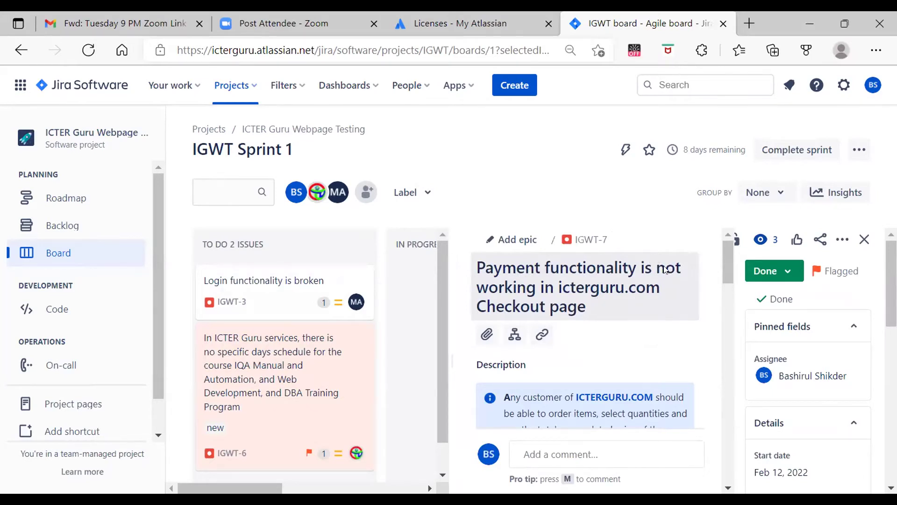
{"action": "left_click_drag", "start_coordinate": [728, 255], "coordinate": [730, 330]}
{"action": "left_click", "coordinate": [701, 353]}
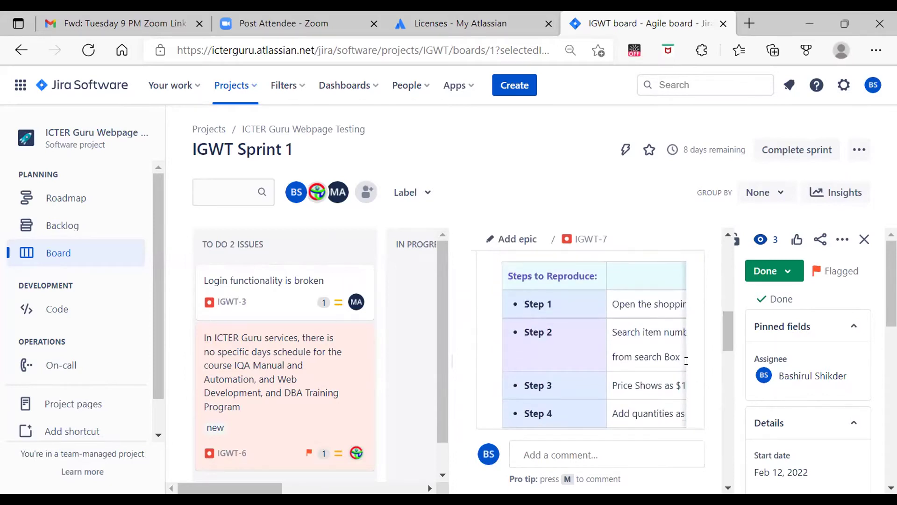
Edit the IGWT-7 Steps to Reproduce table, moving the cursor from Step 2 through Step 4.
{"action": "left_click", "coordinate": [668, 361]}
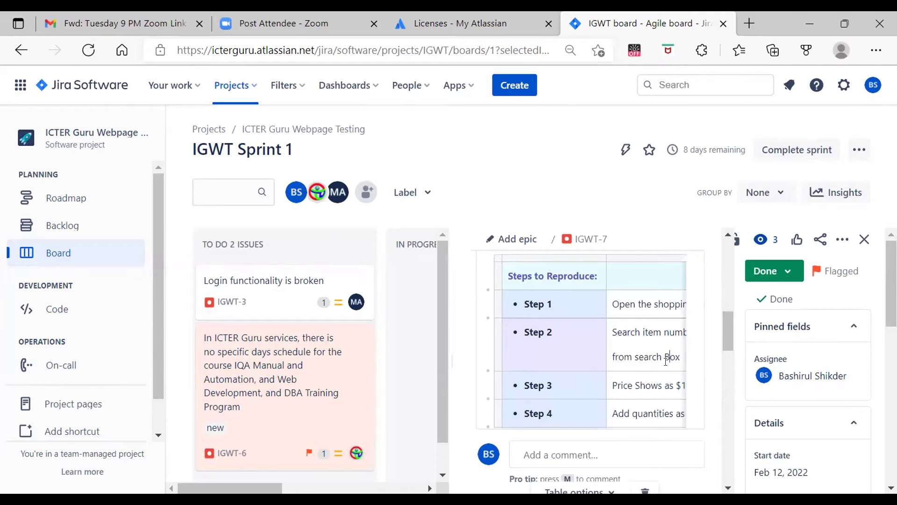
{"action": "key", "text": "Down"}
{"action": "key", "text": "End"}
{"action": "key", "text": "Down"}
{"action": "key", "text": "Home"}
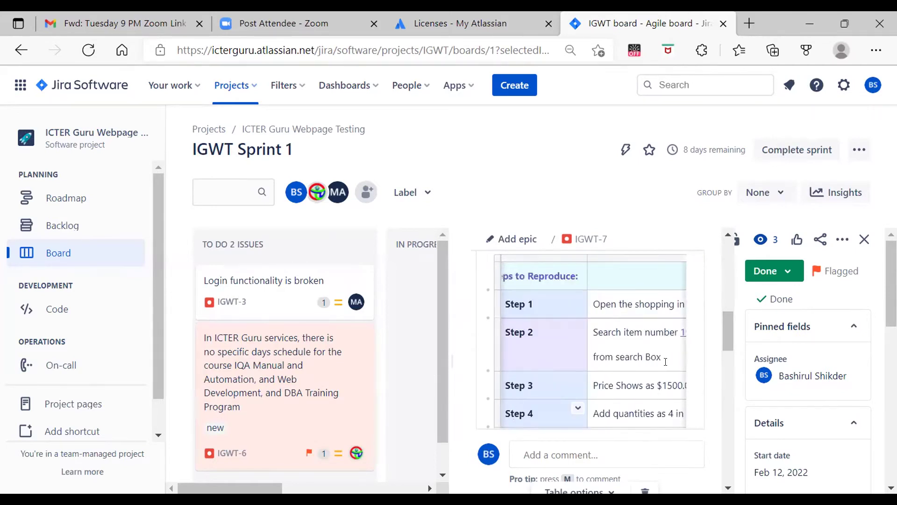
{"action": "key", "text": "Tab"}
{"action": "key", "text": "End"}
{"action": "key", "text": "Home"}
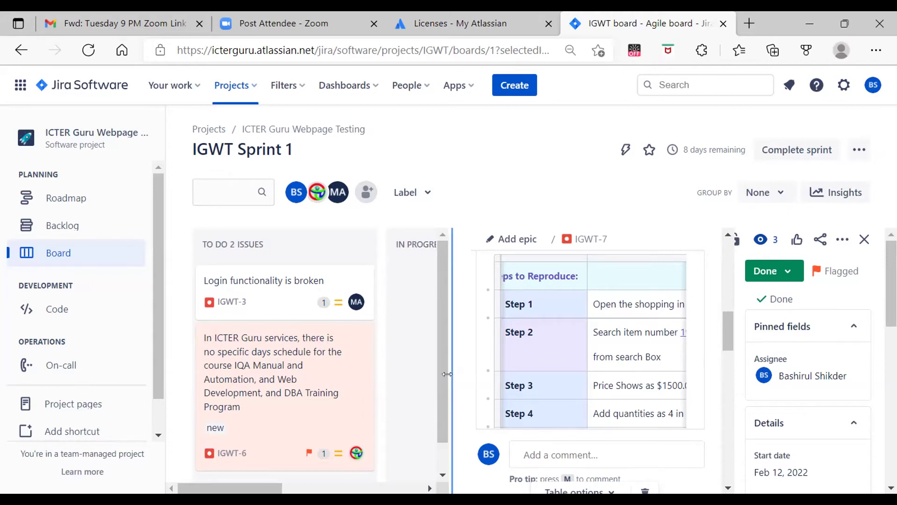
Leave the description editor and select a word in the Step 1 description.
{"action": "left_click", "coordinate": [418, 359]}
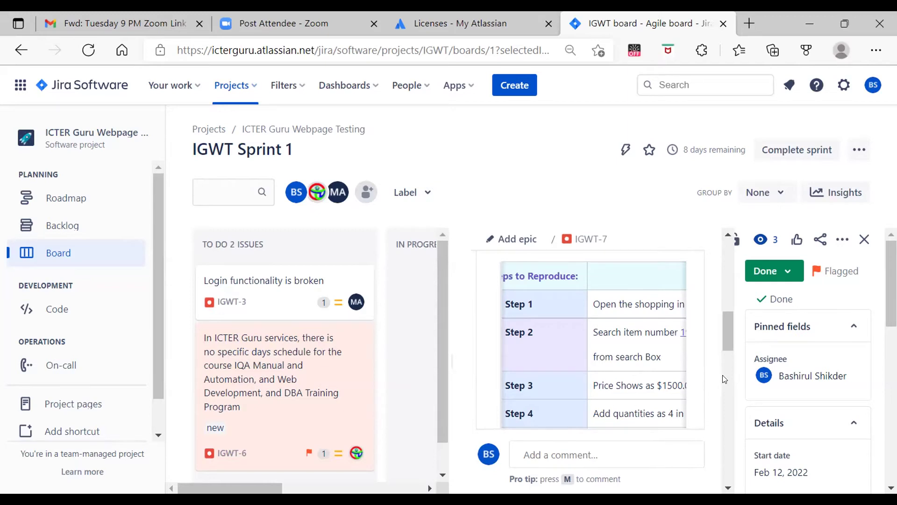
{"action": "scroll", "coordinate": [729, 378], "scroll_direction": "down", "scroll_amount": 5}
{"action": "left_click_drag", "start_coordinate": [728, 371], "coordinate": [730, 330]}
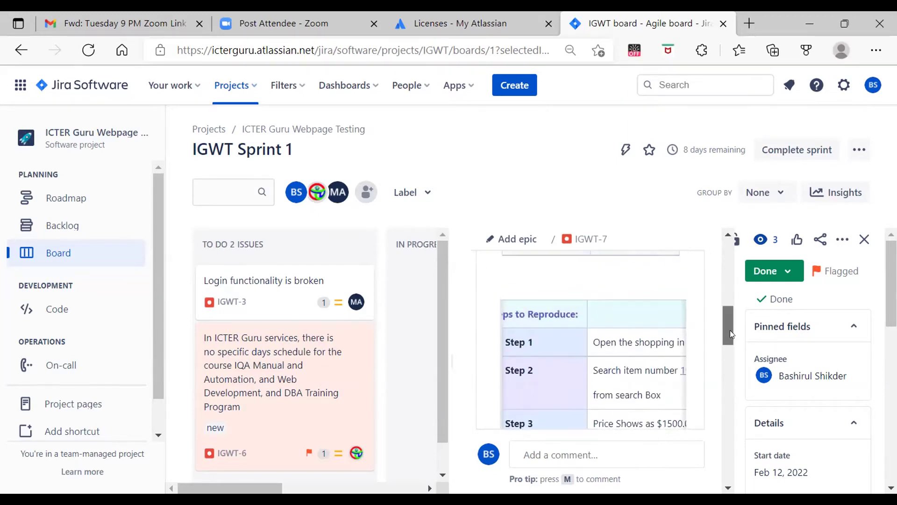
{"action": "double_click", "coordinate": [677, 330]}
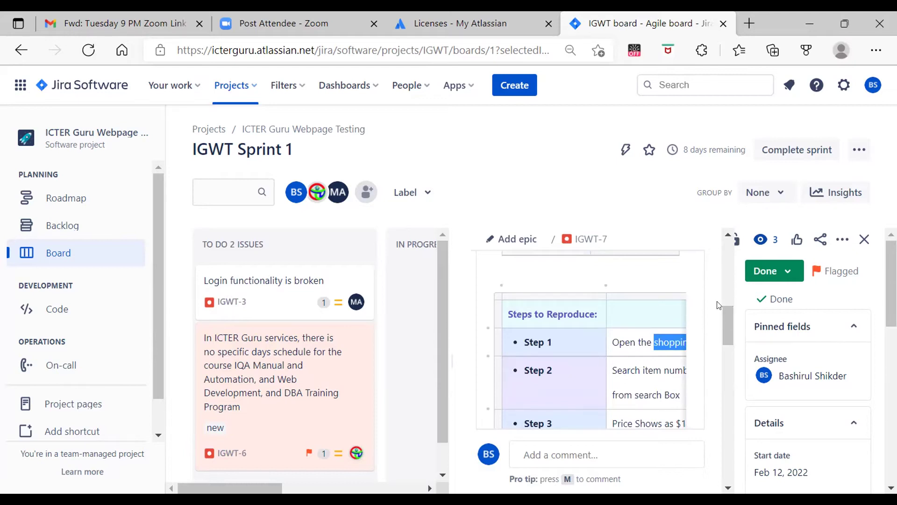
{"action": "scroll", "coordinate": [732, 335], "scroll_direction": "down", "scroll_amount": 3}
{"action": "mouse_move", "coordinate": [589, 393]}
{"action": "left_mouse_down"}
{"action": "mouse_move", "coordinate": [654, 391]}
{"action": "mouse_move", "coordinate": [591, 392]}
{"action": "left_mouse_up"}
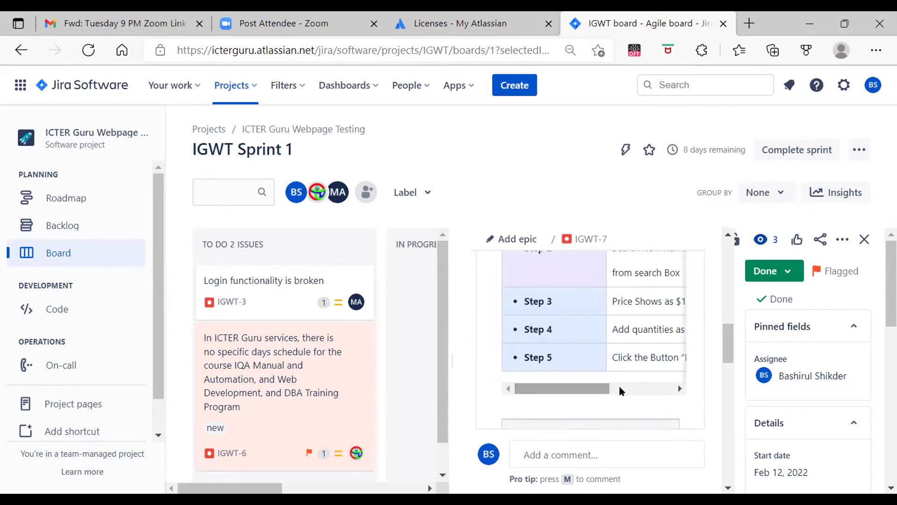
{"action": "left_click_drag", "start_coordinate": [728, 346], "coordinate": [728, 326]}
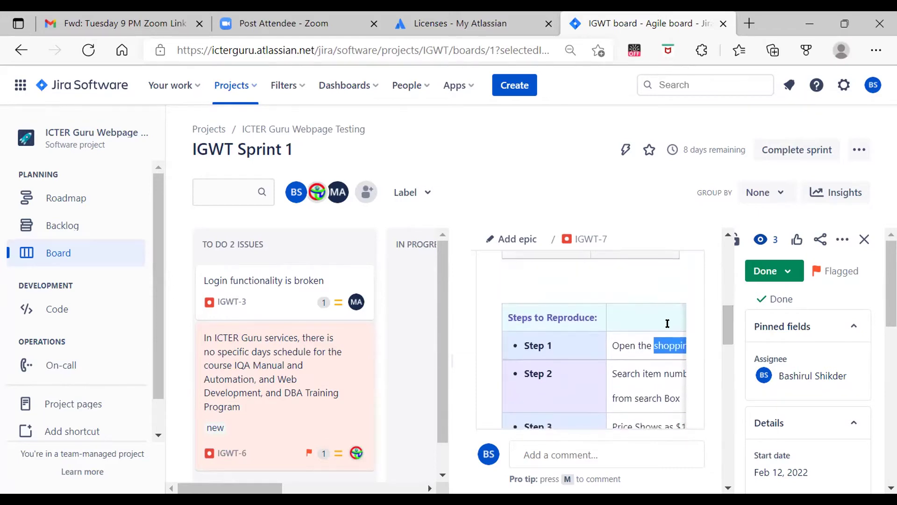
Select the Step 1 and Step 2 description cells, then scroll down to the two attachments.
{"action": "left_click_drag", "start_coordinate": [616, 385], "coordinate": [638, 335]}
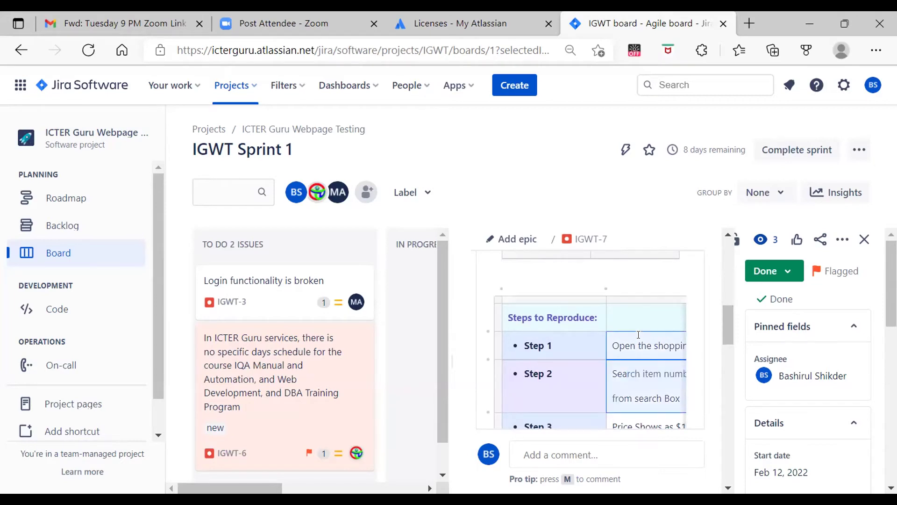
{"action": "key", "text": "Left"}
{"action": "key", "text": "ctrl+Right"}
{"action": "key", "text": "ctrl+Right"}
{"action": "key", "text": "ctrl+Right"}
{"action": "key", "text": "ctrl+Right"}
{"action": "key", "text": "Down"}
{"action": "key", "text": "ctrl+Right"}
{"action": "key", "text": "ctrl+Right"}
{"action": "key", "text": "ctrl+Right"}
{"action": "key", "text": "ctrl+Right"}
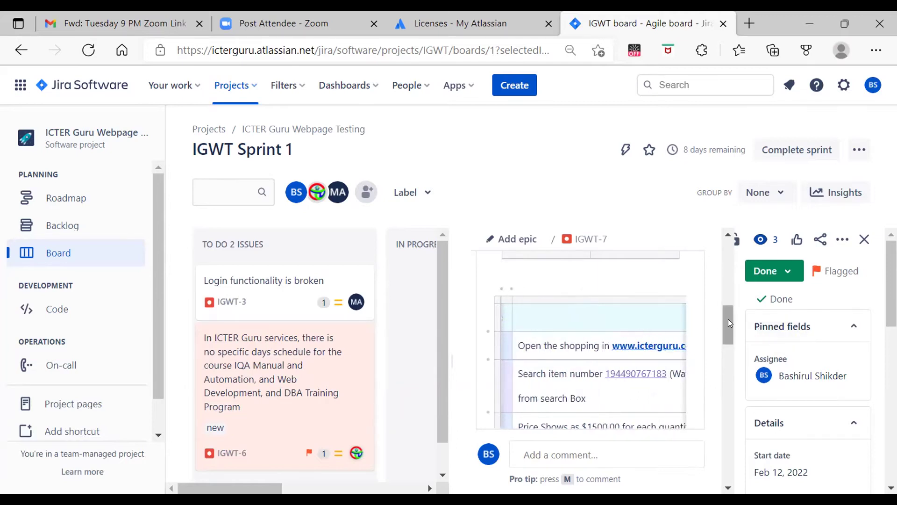
{"action": "scroll", "coordinate": [728, 337], "scroll_direction": "down", "scroll_amount": 10}
{"action": "scroll", "coordinate": [747, 431], "scroll_direction": "down", "scroll_amount": 3}
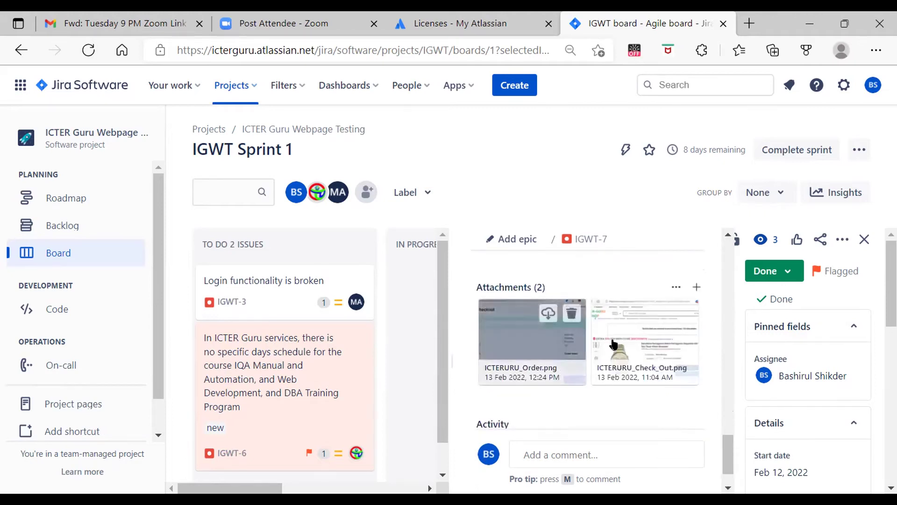
{"action": "left_click", "coordinate": [625, 347]}
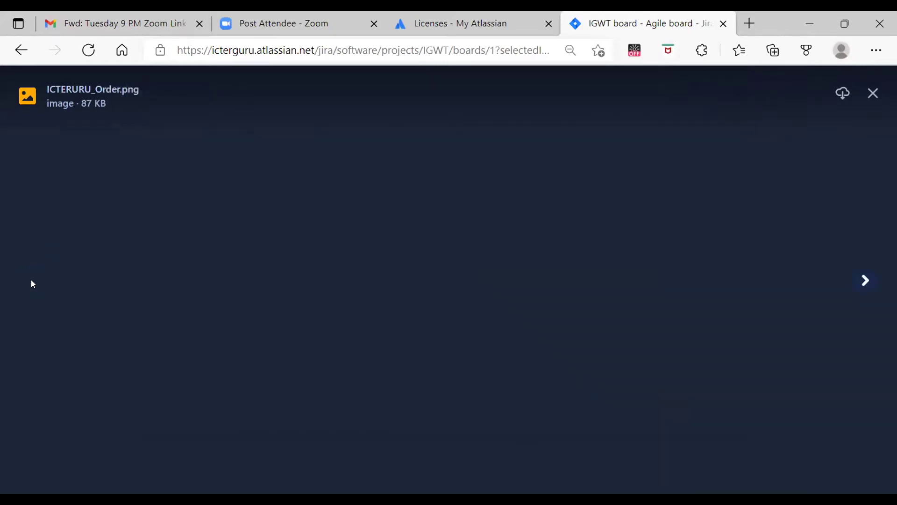
{"action": "left_click", "coordinate": [33, 281]}
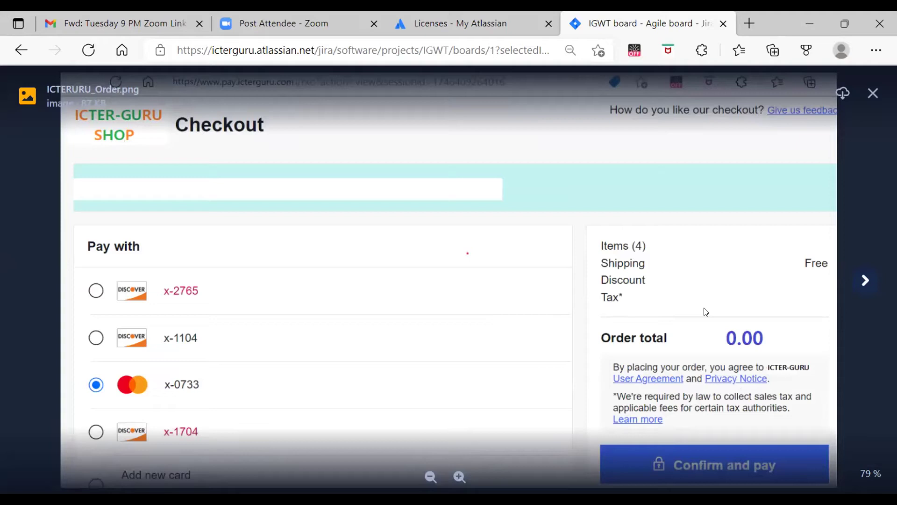
{"action": "key", "text": "Right"}
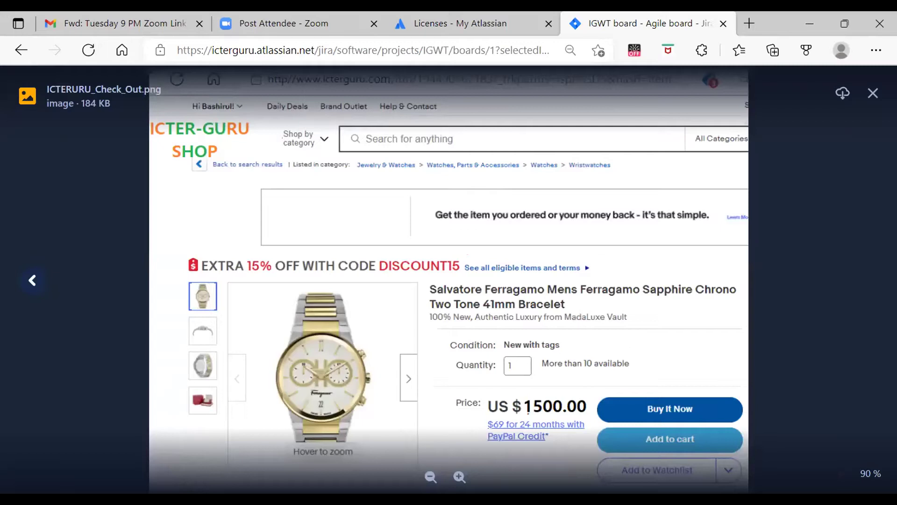
{"action": "left_click", "coordinate": [31, 278]}
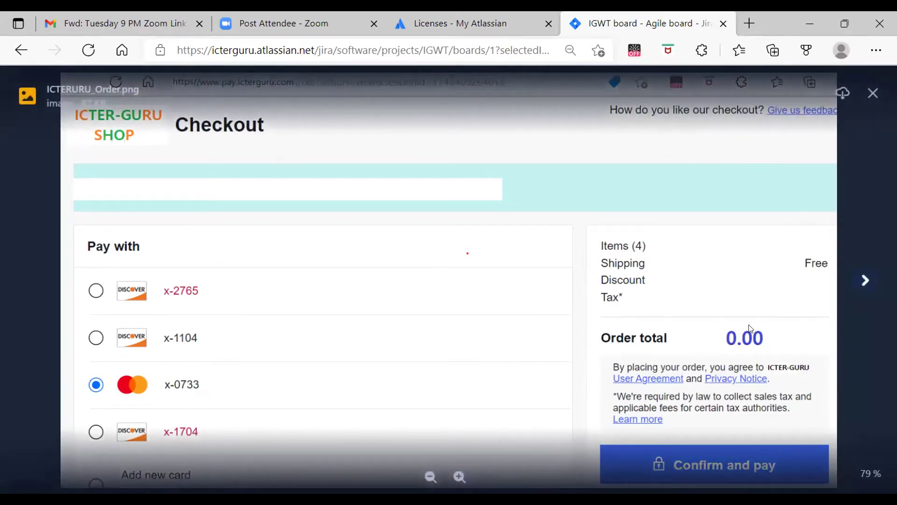
{"action": "left_click", "coordinate": [873, 93]}
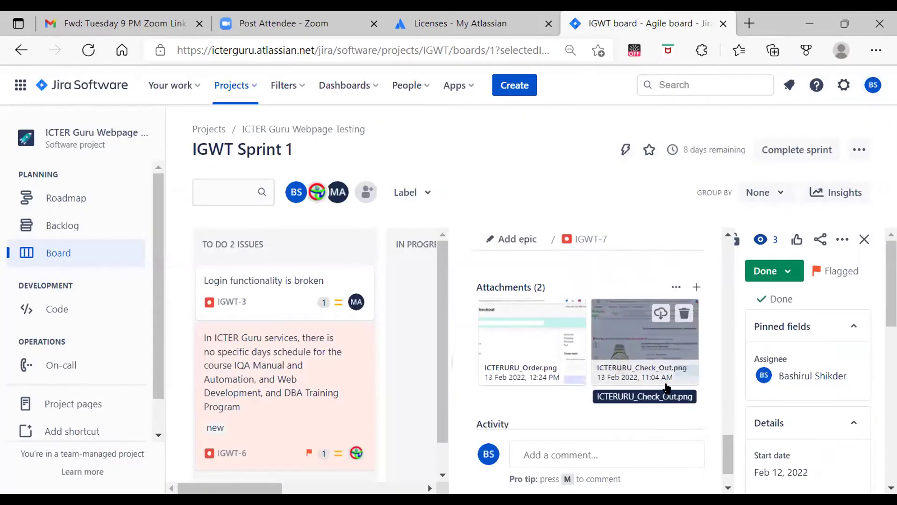
Scroll the IGWT-7 panel up and down through the description, ending at the issue title.
{"action": "left_click_drag", "start_coordinate": [729, 454], "coordinate": [736, 476]}
{"action": "left_click_drag", "start_coordinate": [728, 401], "coordinate": [753, 417]}
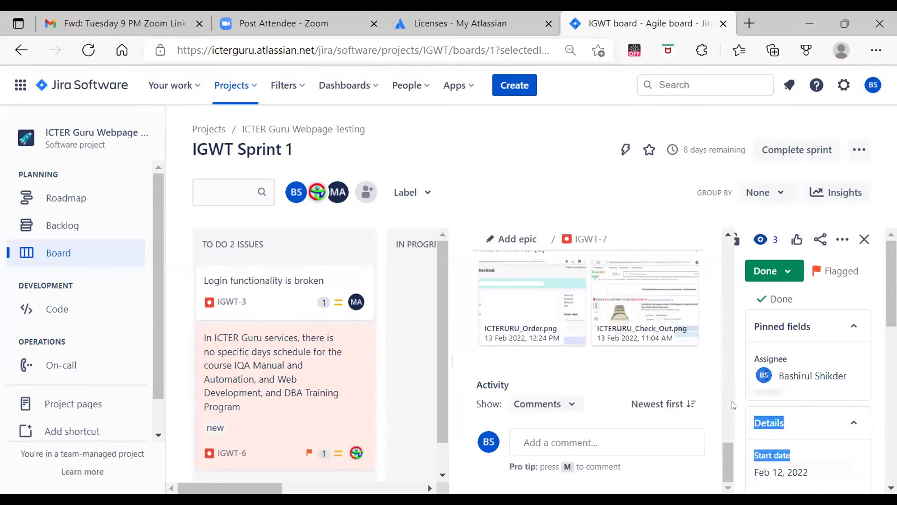
{"action": "left_click_drag", "start_coordinate": [728, 464], "coordinate": [719, 275]}
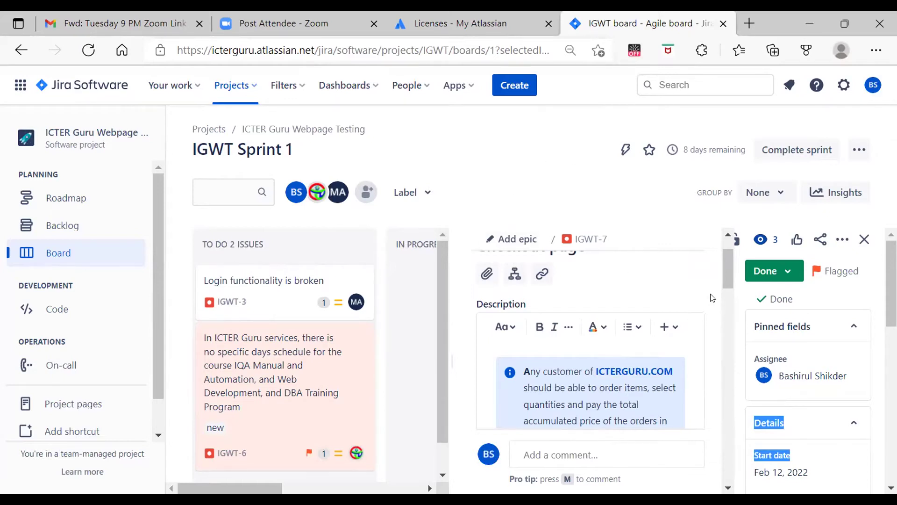
{"action": "left_click_drag", "start_coordinate": [726, 267], "coordinate": [727, 445]}
{"action": "left_click_drag", "start_coordinate": [728, 444], "coordinate": [728, 251]}
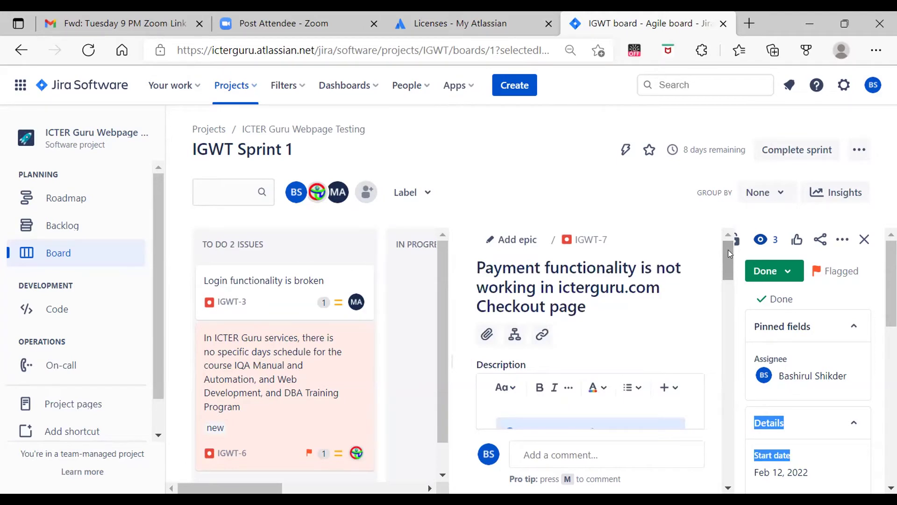
{"action": "left_click_drag", "start_coordinate": [724, 264], "coordinate": [741, 459]}
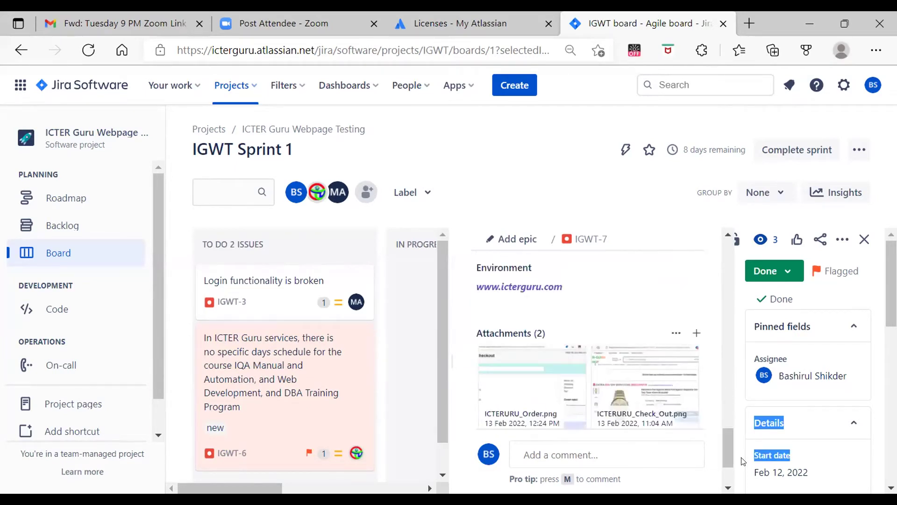
{"action": "mouse_move", "coordinate": [634, 384]}
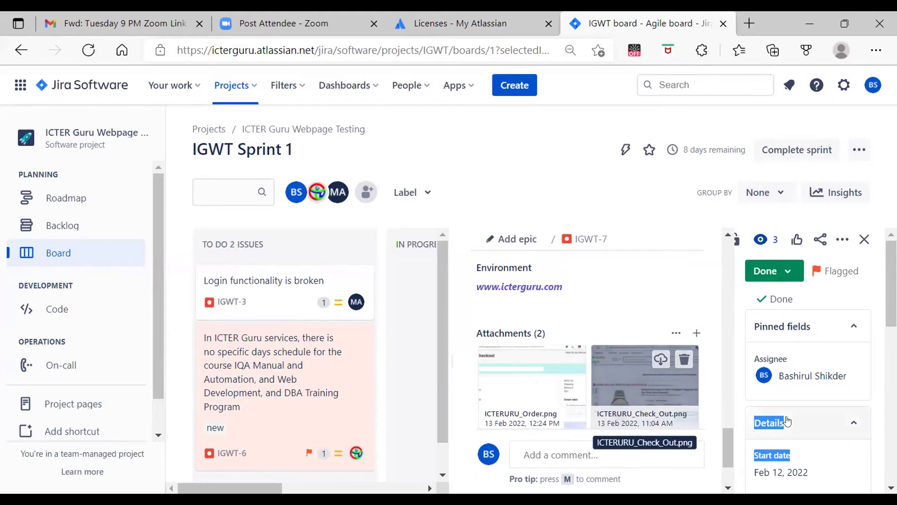
{"action": "left_click_drag", "start_coordinate": [727, 439], "coordinate": [724, 235]}
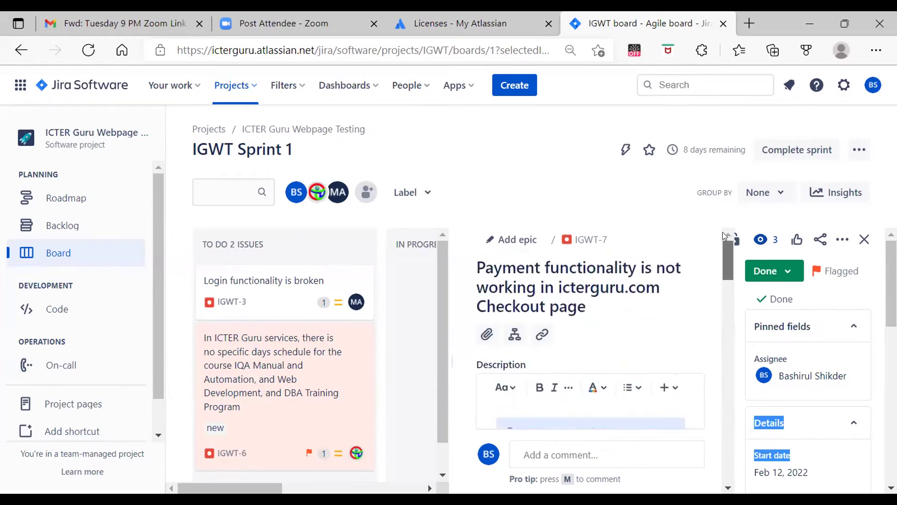
Scroll the IGWT-7 description down to the warning that all 4 watches total $0.00.
{"action": "left_click_drag", "start_coordinate": [722, 244], "coordinate": [721, 285]}
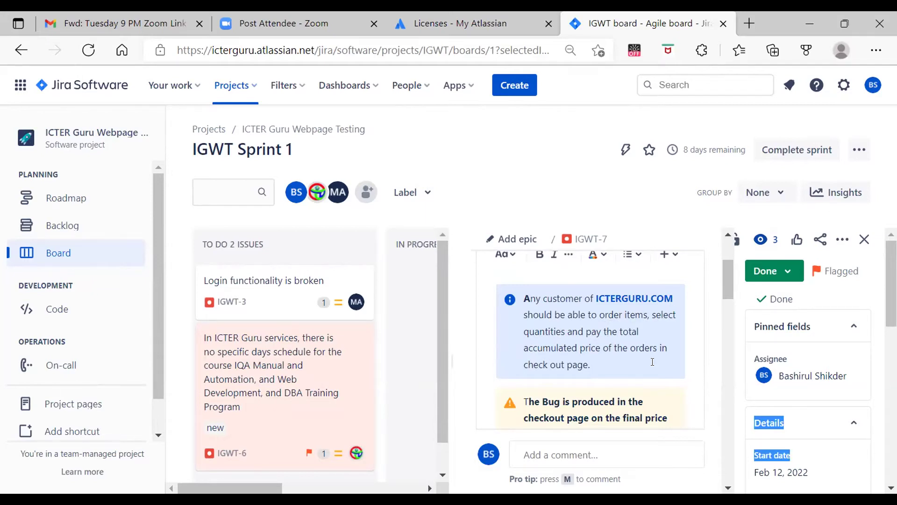
{"action": "left_click_drag", "start_coordinate": [722, 283], "coordinate": [728, 296]}
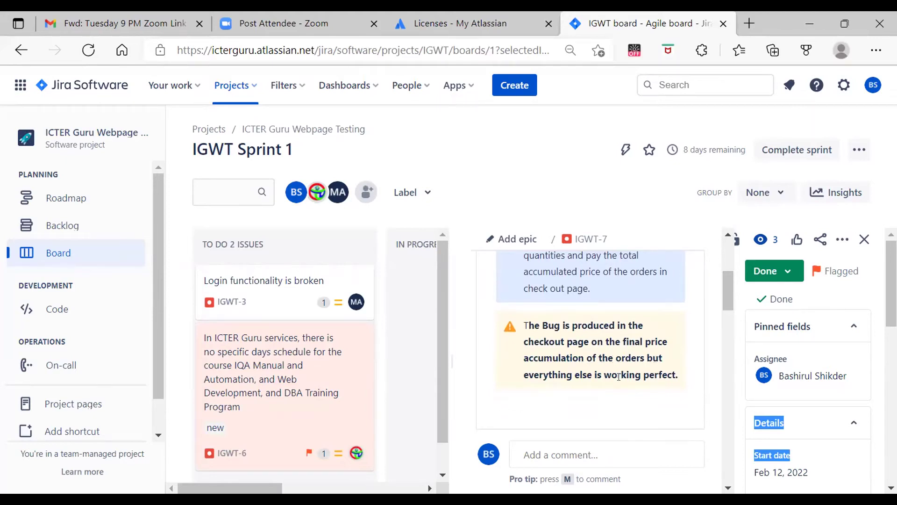
{"action": "left_click_drag", "start_coordinate": [731, 286], "coordinate": [727, 376]}
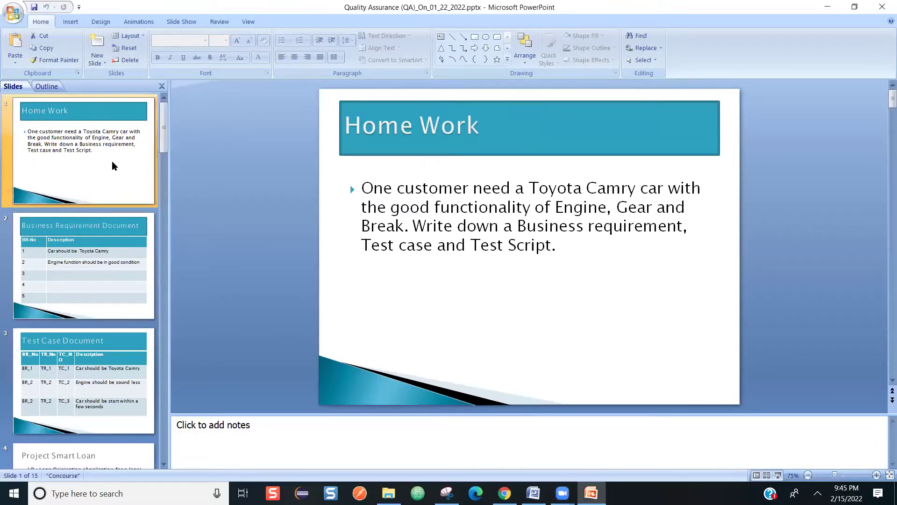
In PowerPoint, show slide 2, the Business Requirement Document table.
{"action": "left_click", "coordinate": [107, 260]}
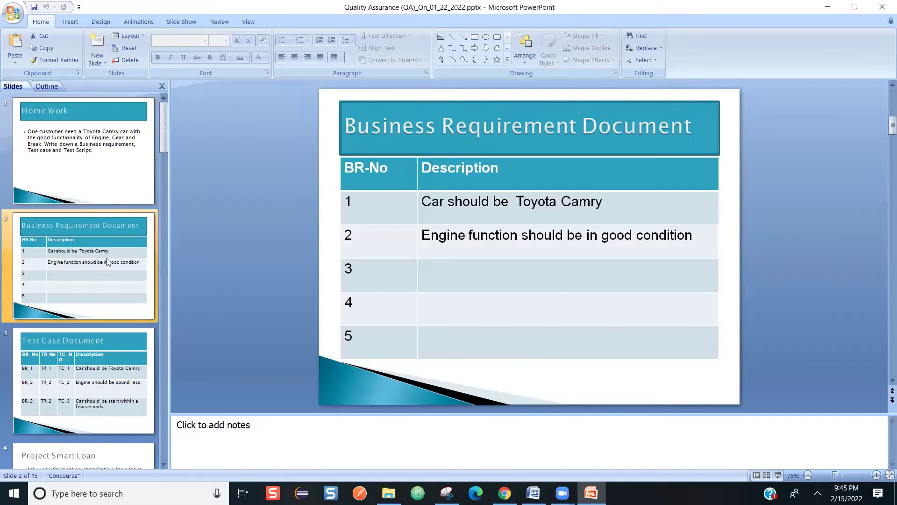
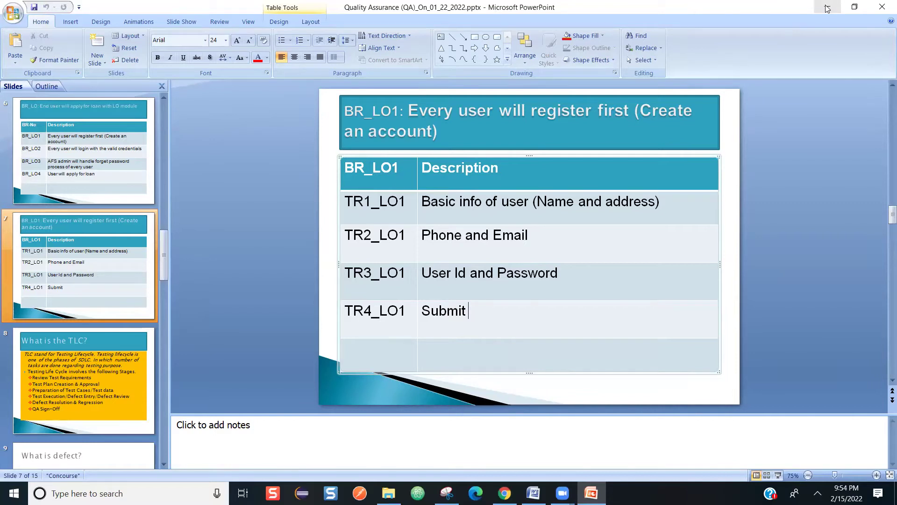
Minimize PowerPoint and File Explorer to reveal the IGWT Sprint 1 board in Chrome.
{"action": "left_click", "coordinate": [828, 7]}
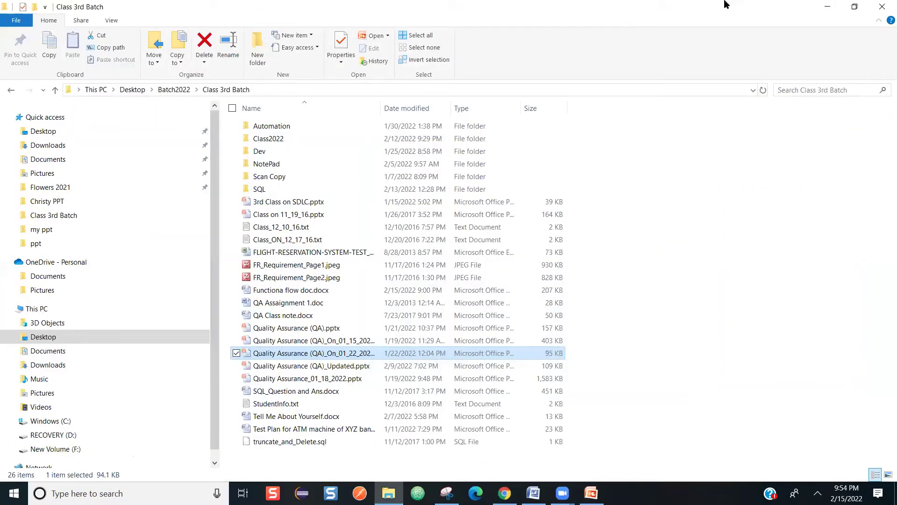
{"action": "left_click", "coordinate": [828, 7]}
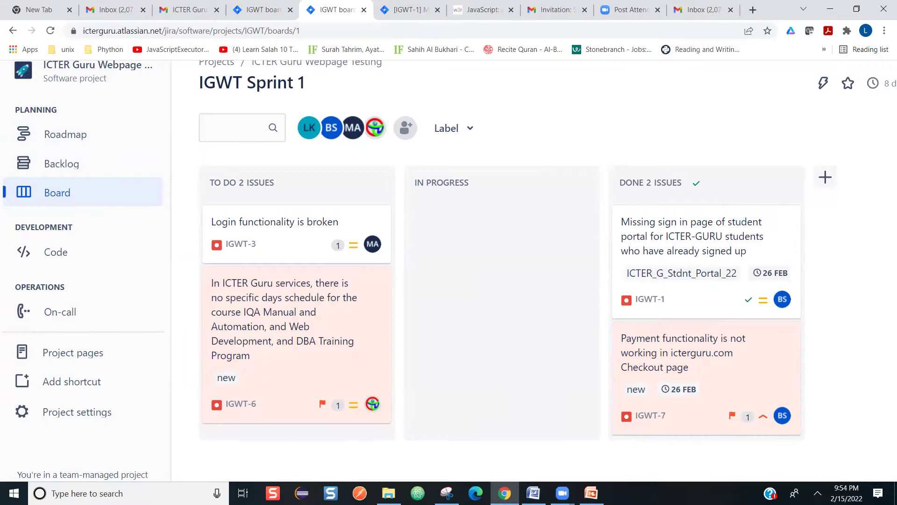
{"action": "scroll", "coordinate": [203, 166], "scroll_direction": "up", "scroll_amount": 1}
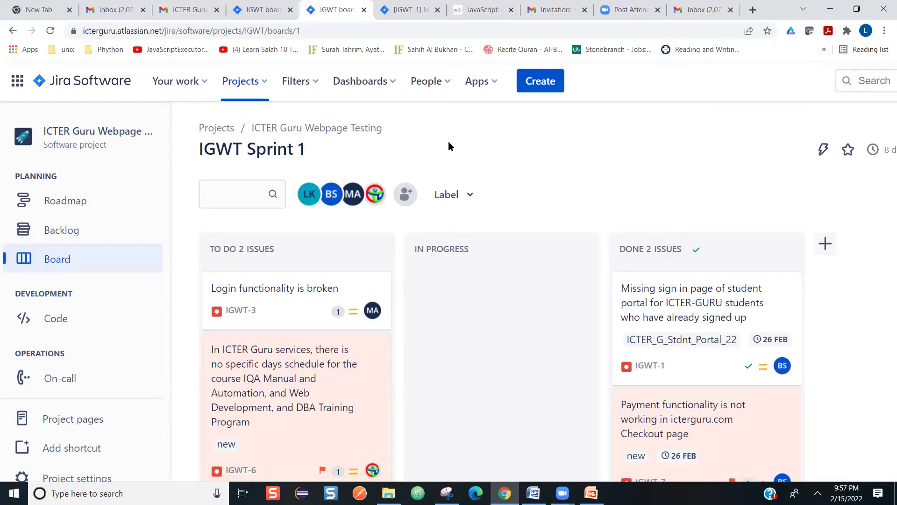
Open the SmartLoan project from the full projects list and look over its empty SMAR board.
{"action": "left_click", "coordinate": [267, 84]}
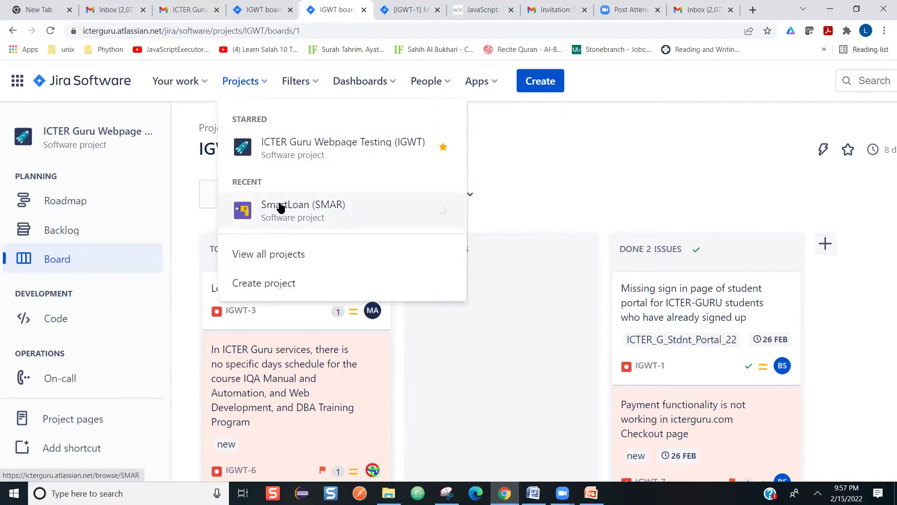
{"action": "left_click", "coordinate": [271, 257]}
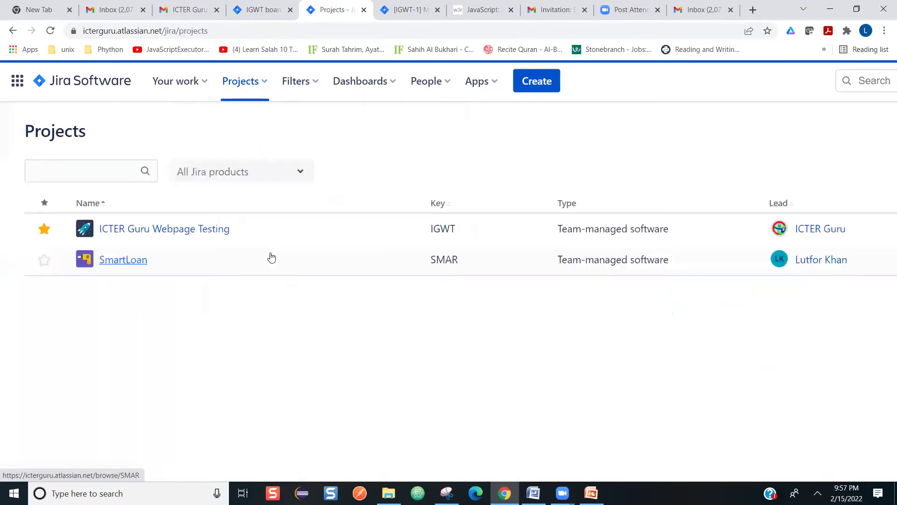
{"action": "left_click", "coordinate": [128, 262]}
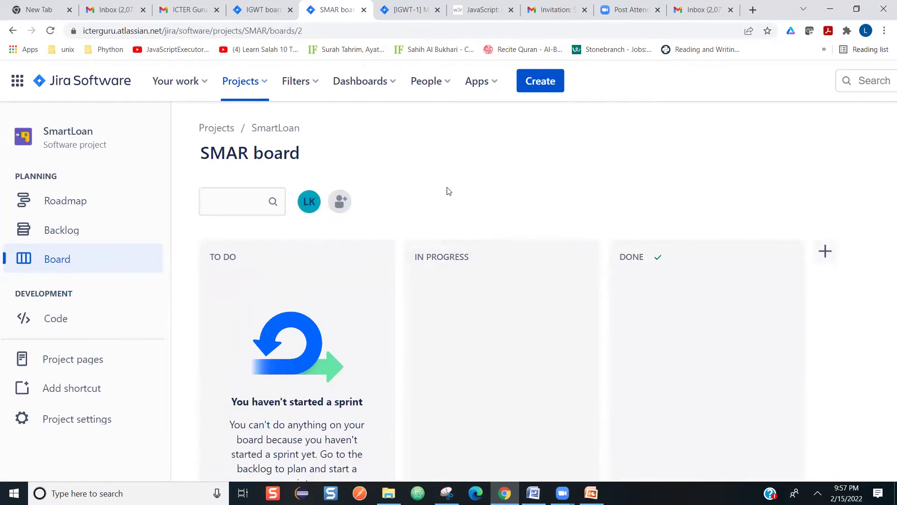
{"action": "scroll", "coordinate": [508, 241], "scroll_direction": "down", "scroll_amount": 2}
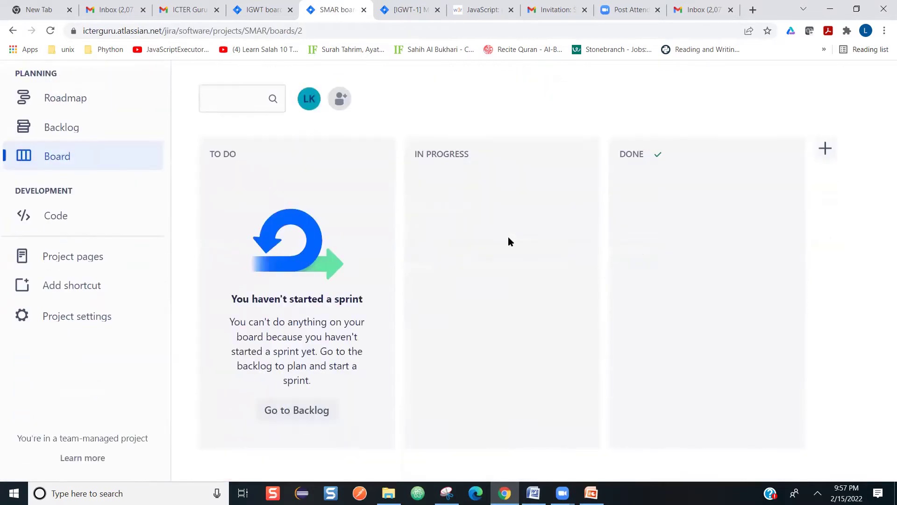
{"action": "scroll", "coordinate": [508, 241], "scroll_direction": "up", "scroll_amount": 2}
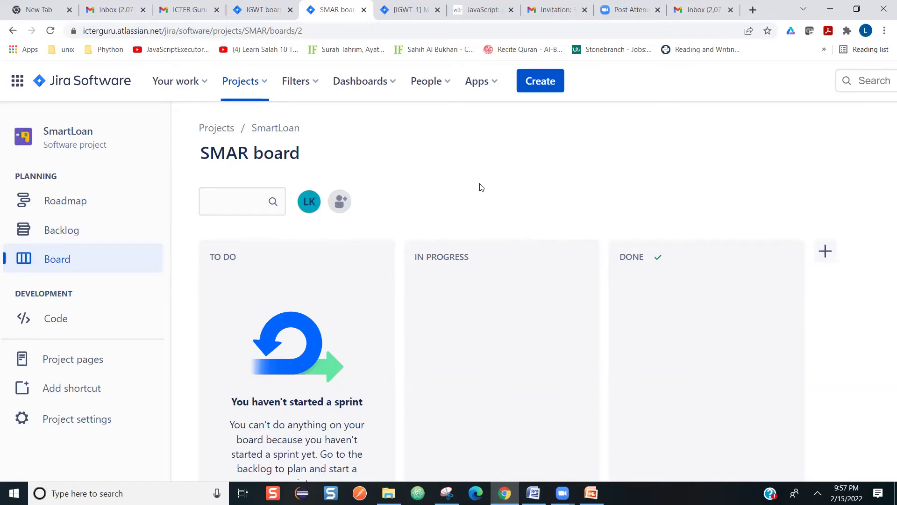
{"action": "scroll", "coordinate": [482, 187], "scroll_direction": "down", "scroll_amount": 3}
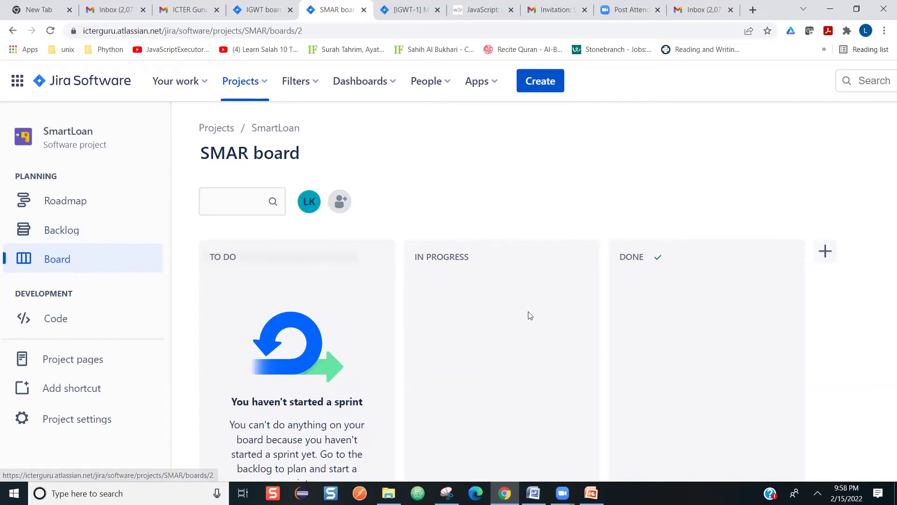
Open the SmartLoan backlog and scroll past Sprint 1 and Sprint 2 to the SMAR-2 story.
{"action": "left_click", "coordinate": [70, 231]}
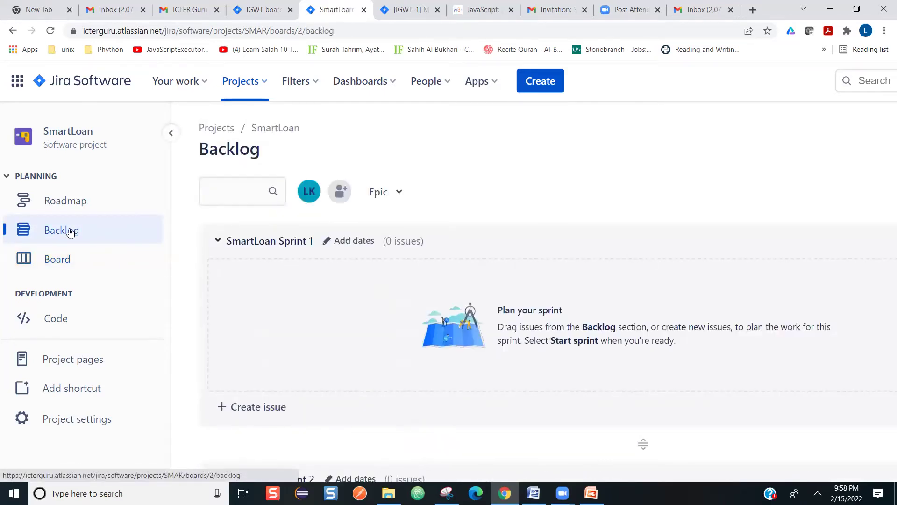
{"action": "scroll", "coordinate": [70, 232], "scroll_direction": "down", "scroll_amount": 5}
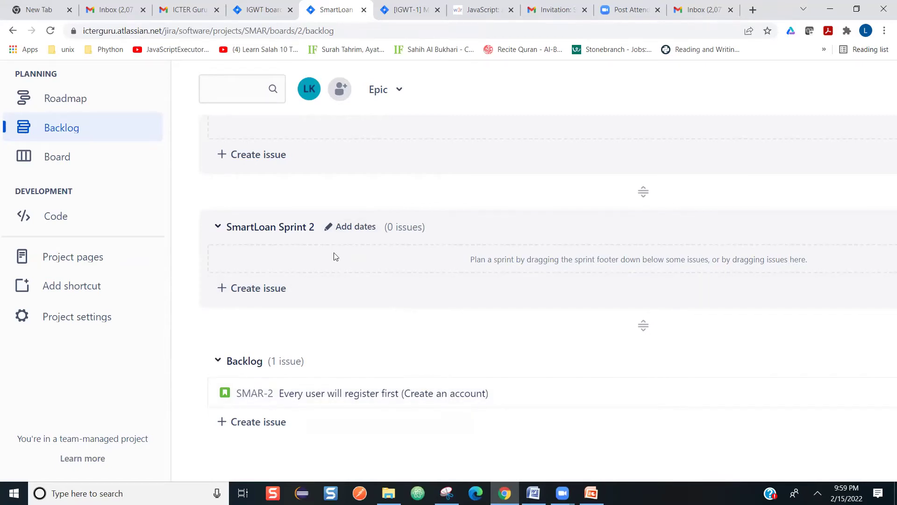
{"action": "scroll", "coordinate": [280, 242], "scroll_direction": "up", "scroll_amount": 3}
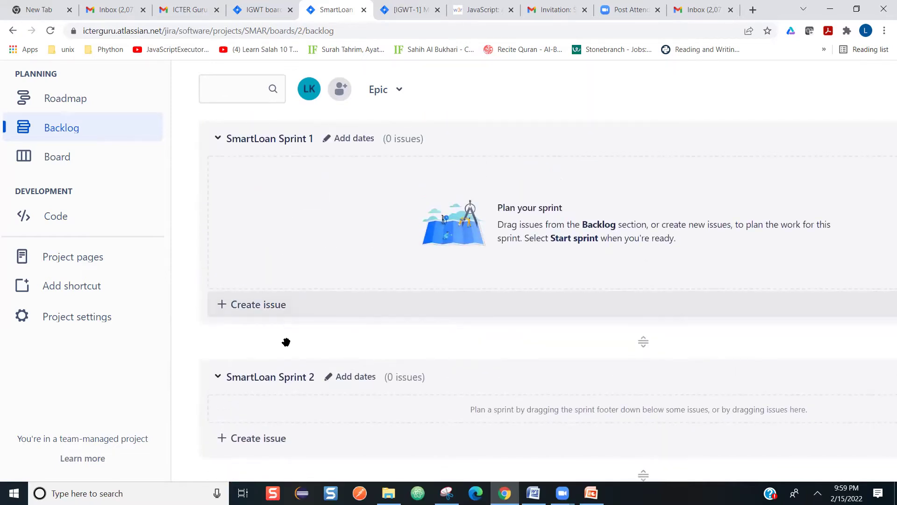
{"action": "scroll", "coordinate": [288, 369], "scroll_direction": "down", "scroll_amount": 2}
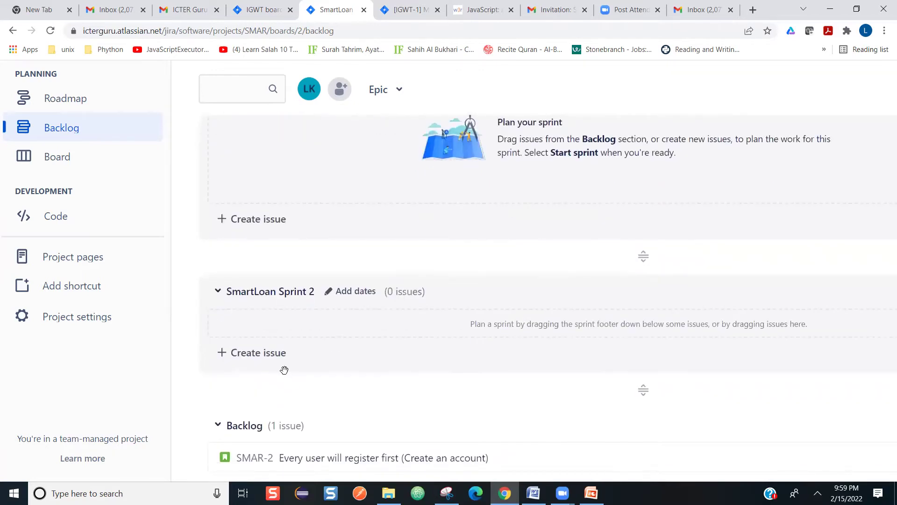
Drag SMAR-2 'Every user will register first' from the backlog into SmartLoan Sprint 1.
{"action": "right_click", "coordinate": [309, 353]}
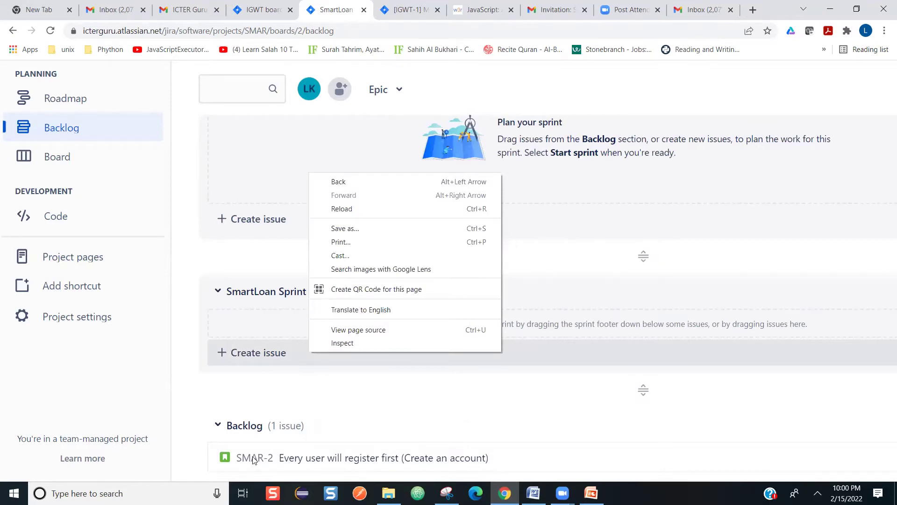
{"action": "left_click", "coordinate": [253, 458]}
{"action": "right_click", "coordinate": [268, 421]}
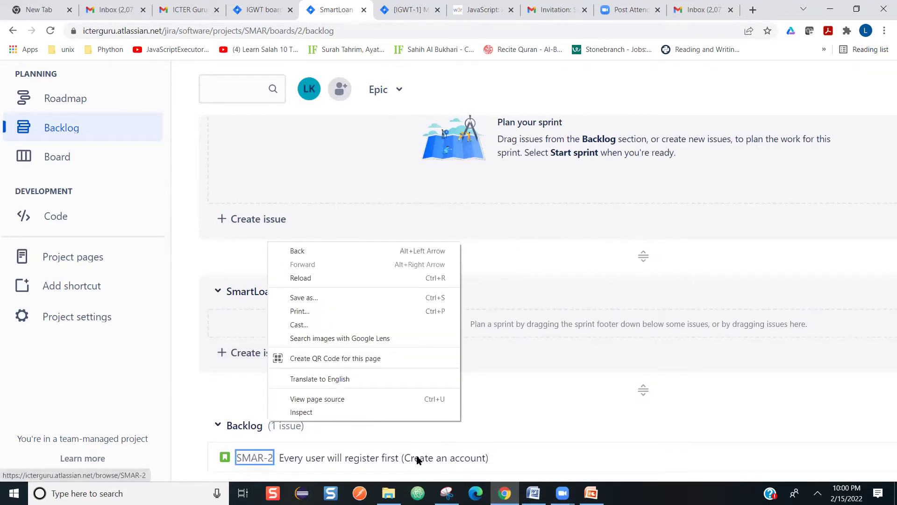
{"action": "left_click", "coordinate": [514, 459]}
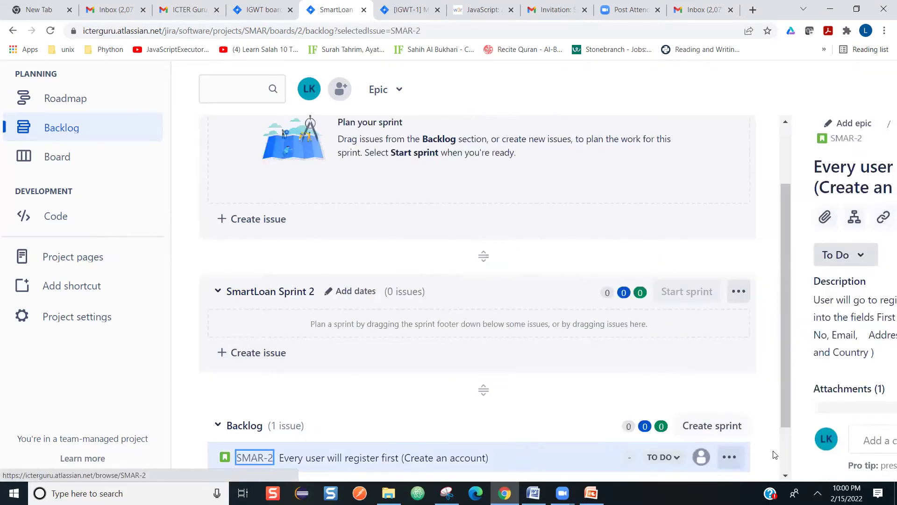
{"action": "left_click_drag", "start_coordinate": [784, 409], "coordinate": [785, 454]}
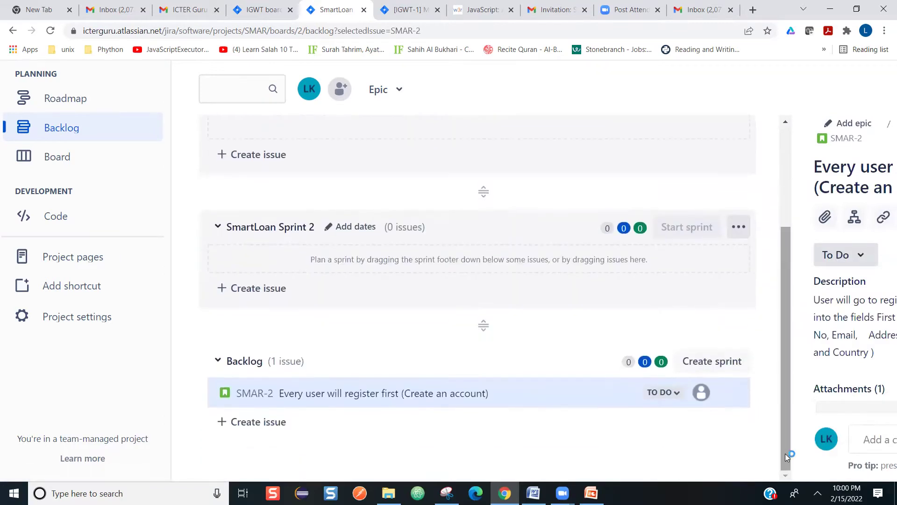
{"action": "left_click_drag", "start_coordinate": [602, 395], "coordinate": [612, 212]}
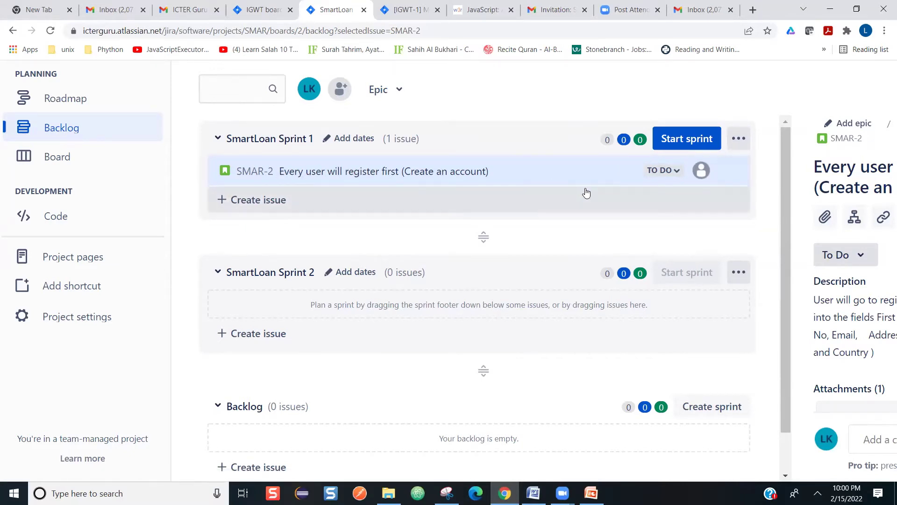
Start SmartLoan Sprint 1, keeping its default name and 2-week duration.
{"action": "left_click", "coordinate": [693, 141]}
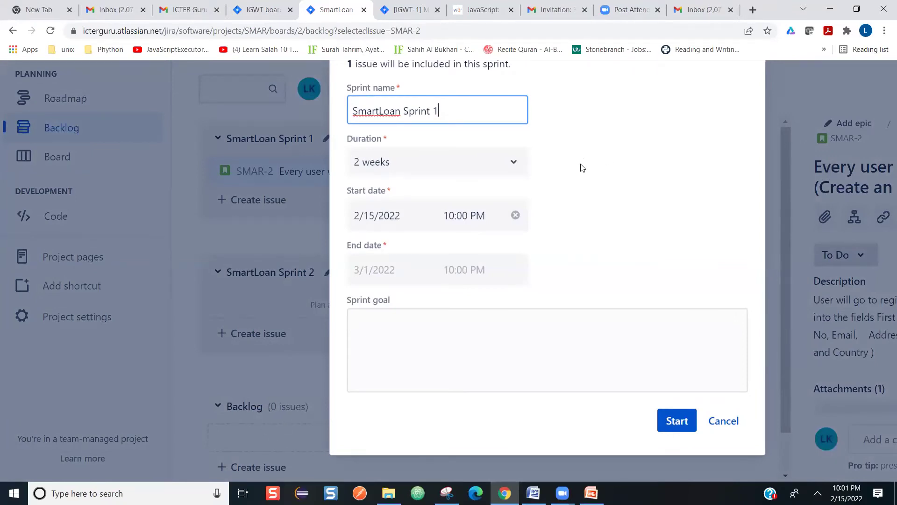
{"action": "left_click", "coordinate": [672, 420]}
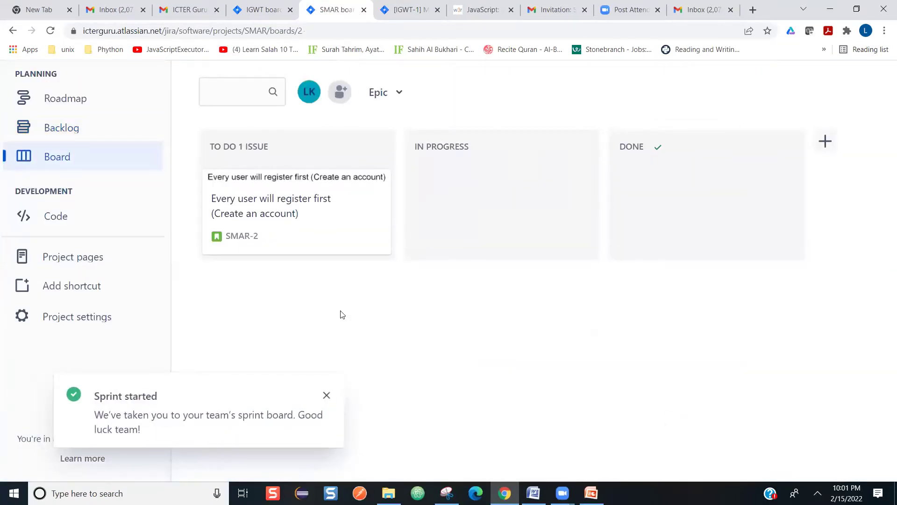
Open the SMAR-2 card to view its registration-fields description, attached image and To Do status.
{"action": "left_click", "coordinate": [270, 200]}
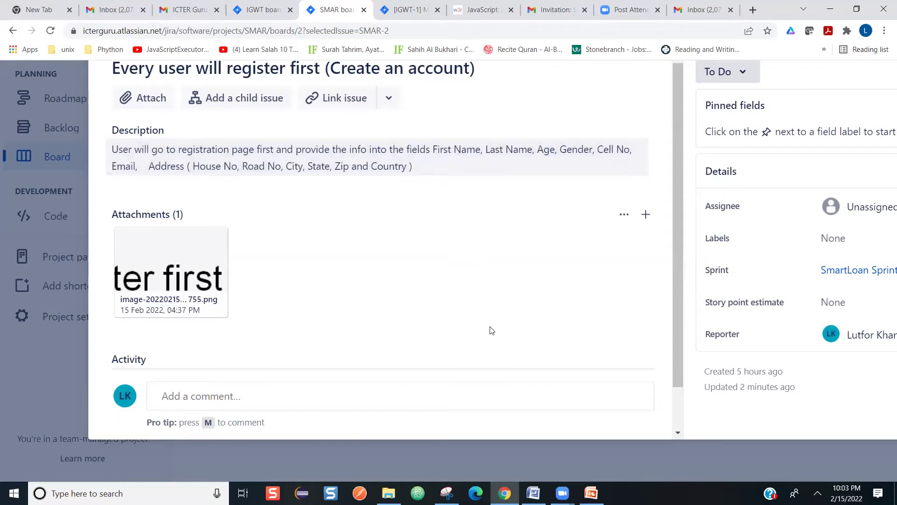
Switch to 'Functiona flow doc.docx' in Word and inspect the Registration Form and Register pictures.
{"action": "left_click", "coordinate": [533, 493]}
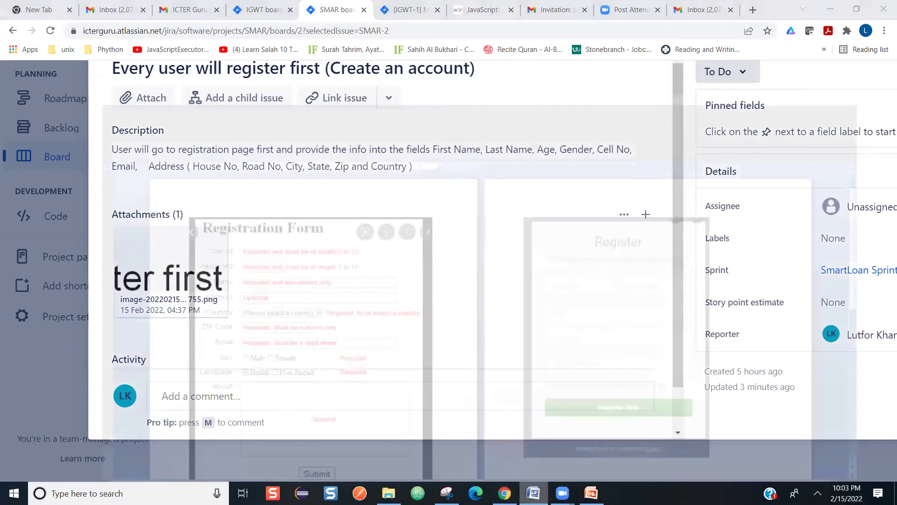
{"action": "left_click", "coordinate": [310, 287]}
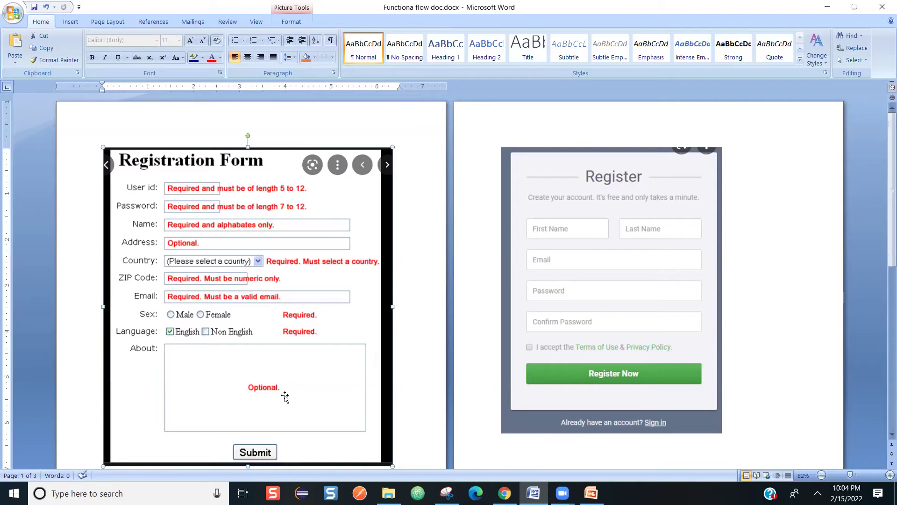
{"action": "left_click", "coordinate": [630, 291]}
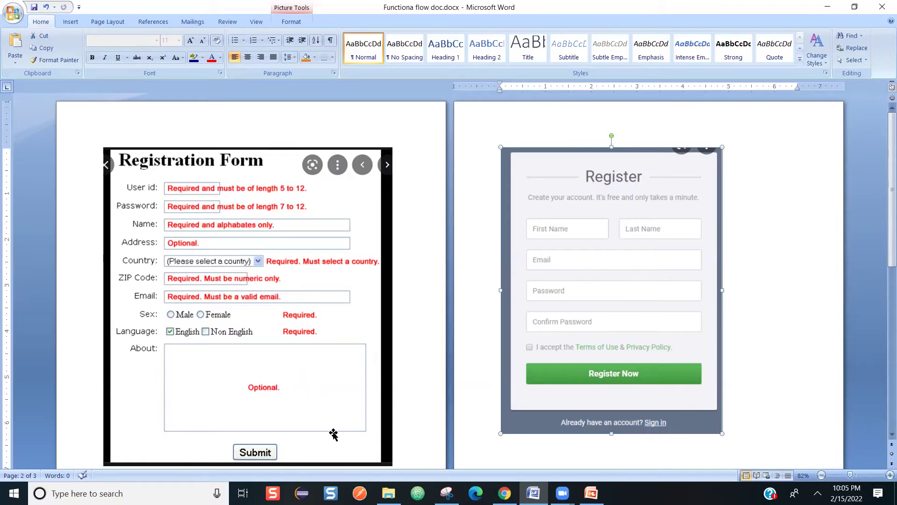
Select the Registration Form mockup picture in the Word document again.
{"action": "left_click", "coordinate": [338, 443]}
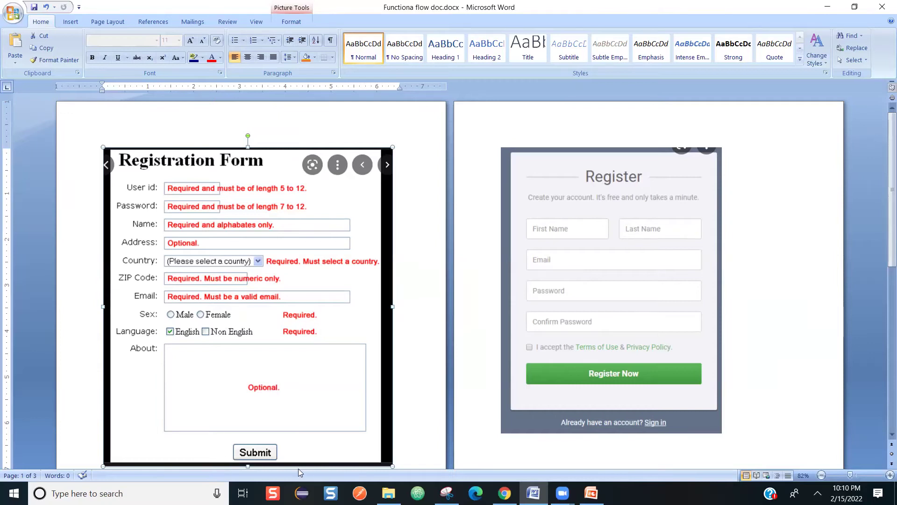
{"action": "left_click", "coordinate": [388, 493]}
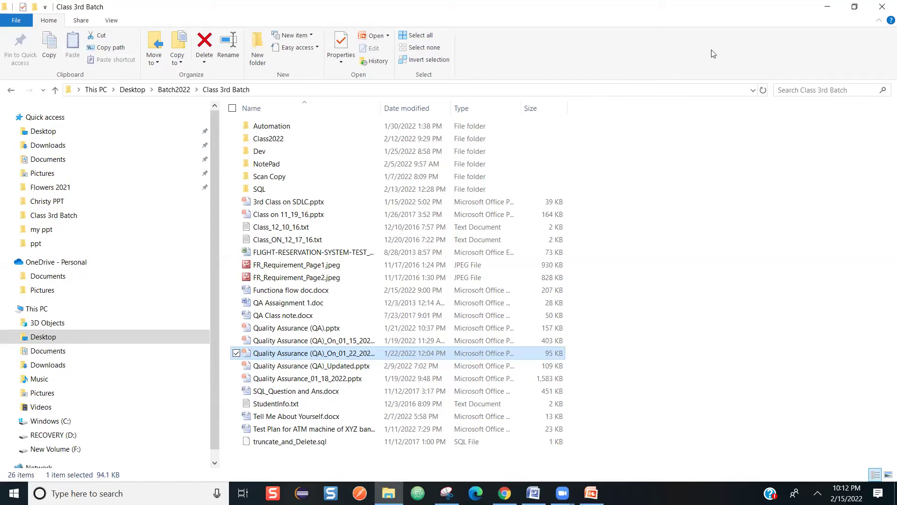
{"action": "left_click", "coordinate": [828, 9]}
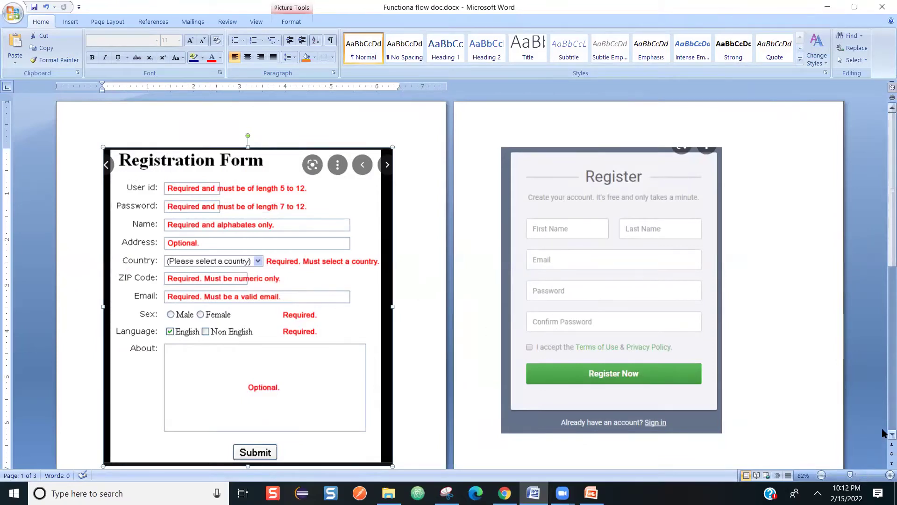
Scroll to the Login mockup with Username, Password fields and the 'Let me in.' button.
{"action": "scroll", "coordinate": [883, 436], "scroll_direction": "down", "scroll_amount": 3}
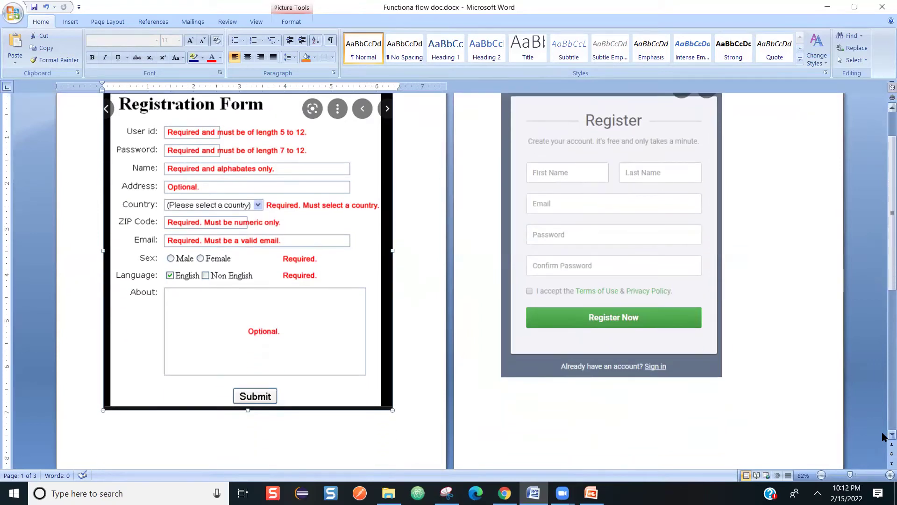
{"action": "scroll", "coordinate": [883, 436], "scroll_direction": "down", "scroll_amount": 7}
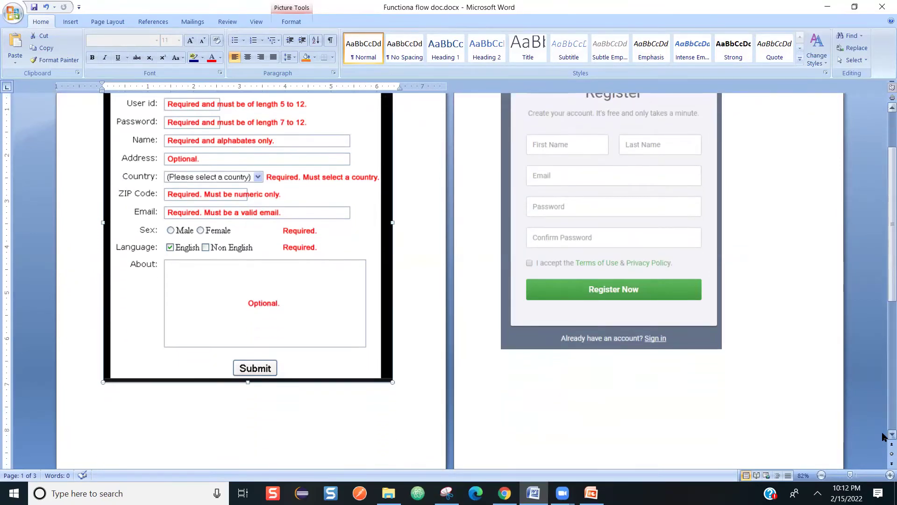
{"action": "scroll", "coordinate": [883, 436], "scroll_direction": "down", "scroll_amount": 15}
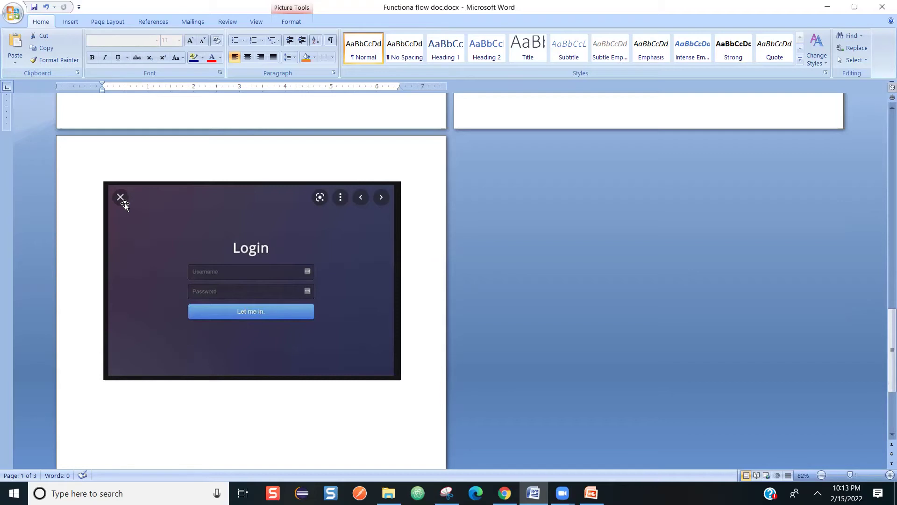
{"action": "scroll", "coordinate": [552, 184], "scroll_direction": "up", "scroll_amount": 1}
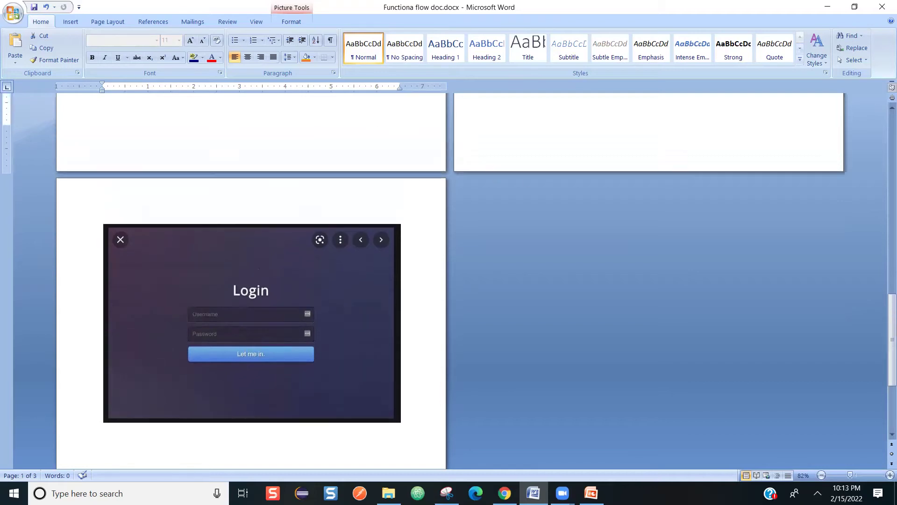
{"action": "scroll", "coordinate": [552, 184], "scroll_direction": "up", "scroll_amount": 9}
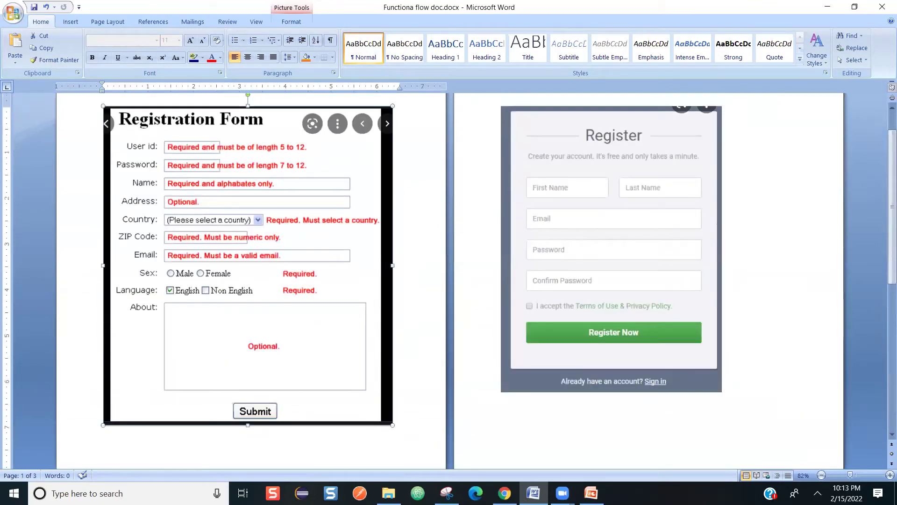
{"action": "scroll", "coordinate": [449, 280], "scroll_direction": "down", "scroll_amount": 10}
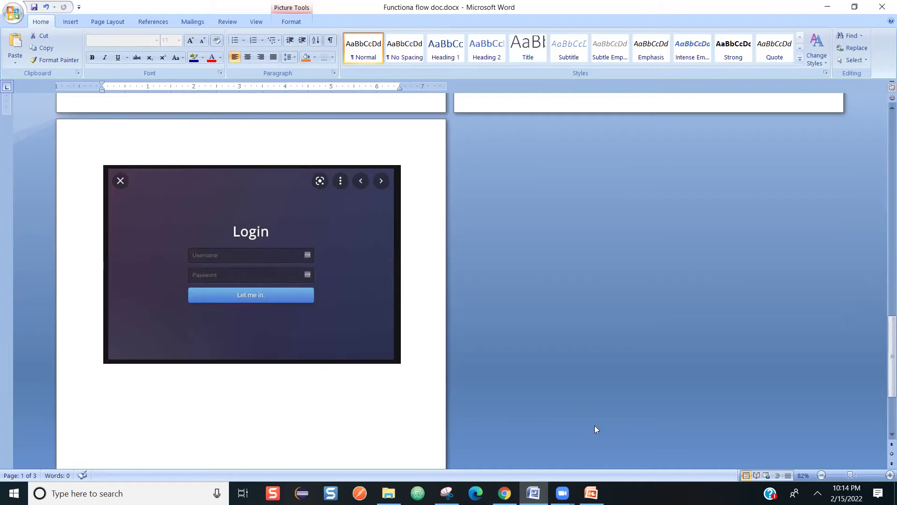
{"action": "left_click", "coordinate": [591, 493]}
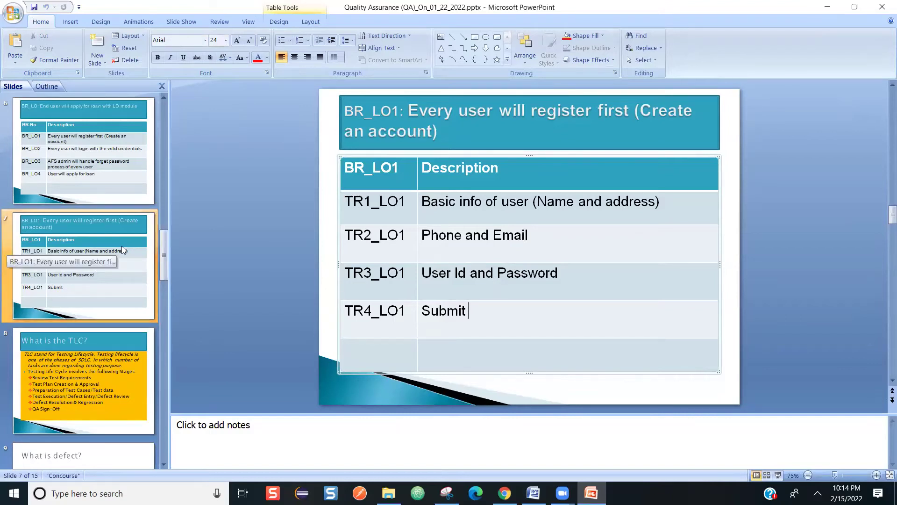
Review the BR_LO2 login requirement on PowerPoint slide 6, then return to Jira in Chrome.
{"action": "left_click", "coordinate": [102, 172]}
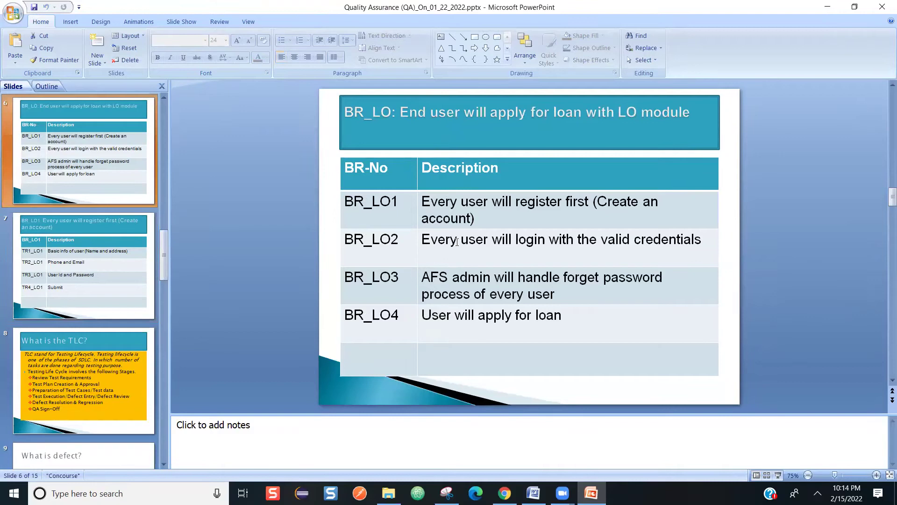
{"action": "left_click_drag", "start_coordinate": [423, 240], "coordinate": [674, 243]}
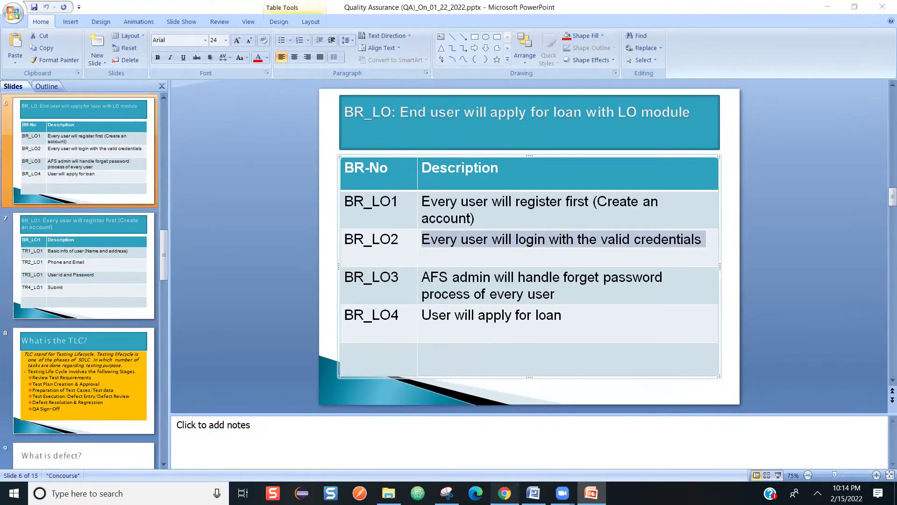
{"action": "left_click", "coordinate": [500, 488]}
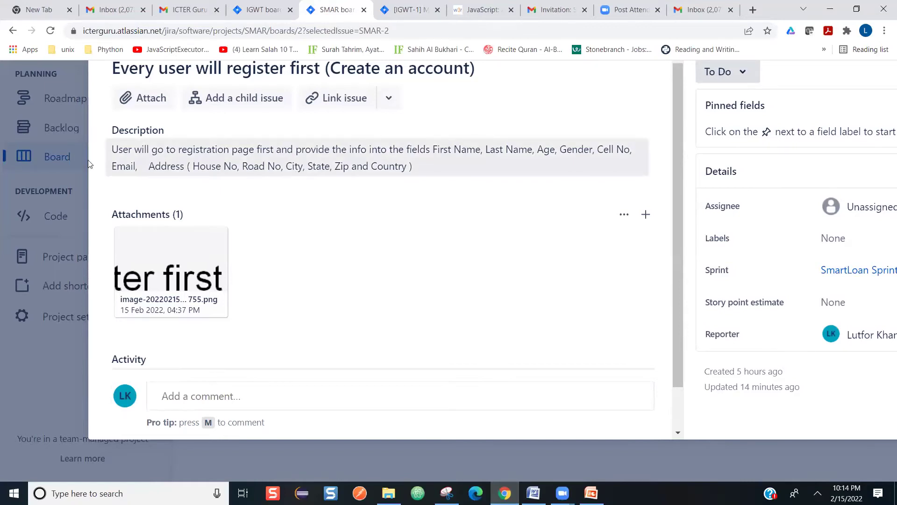
Close the story and view the SmartLoan backlog with Sprint 1, Sprint 2 and Backlog.
{"action": "left_click", "coordinate": [65, 158]}
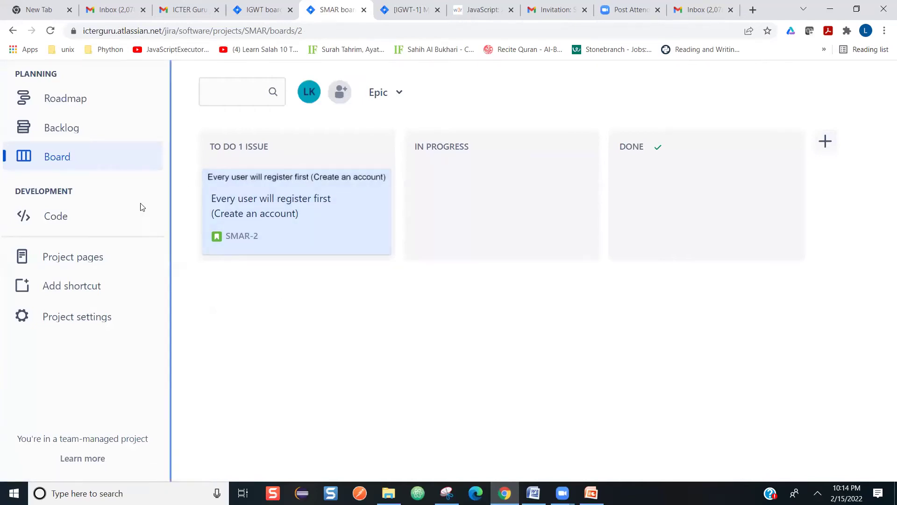
{"action": "left_click", "coordinate": [72, 135]}
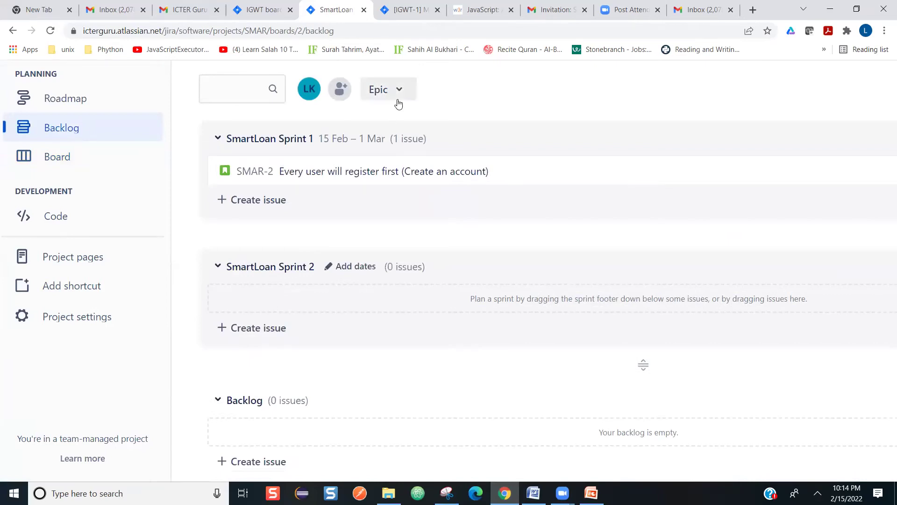
{"action": "scroll", "coordinate": [366, 402], "scroll_direction": "down", "scroll_amount": 1}
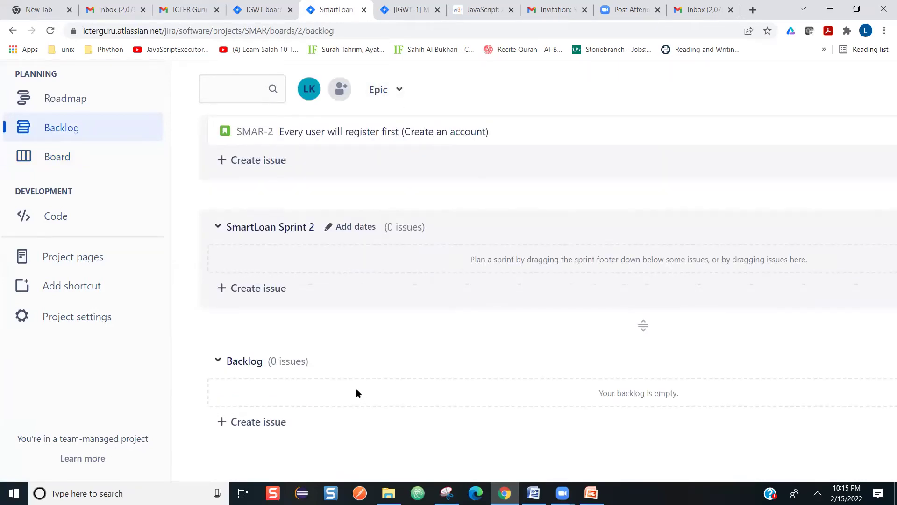
Abandon the pasted backlog issue and bring up PowerPoint's BR_LO requirements slide.
{"action": "left_click", "coordinate": [273, 422]}
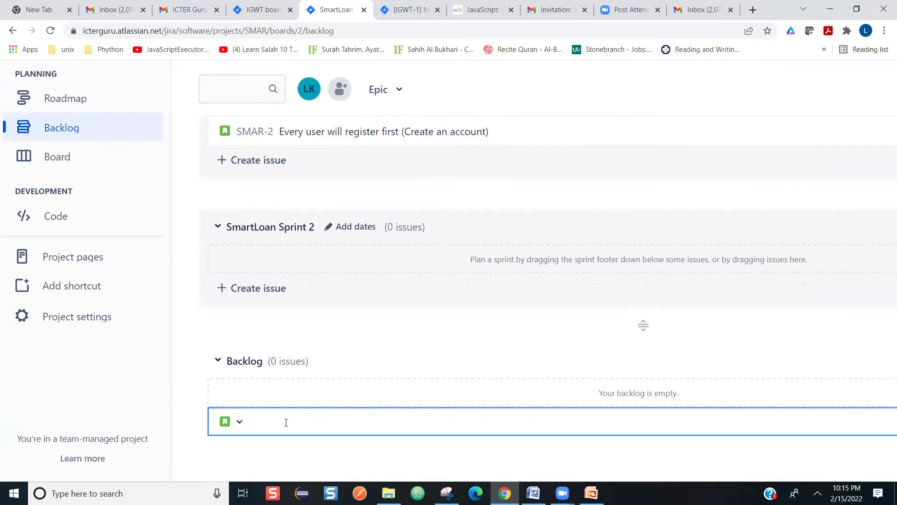
{"action": "key", "text": "ctrl+v"}
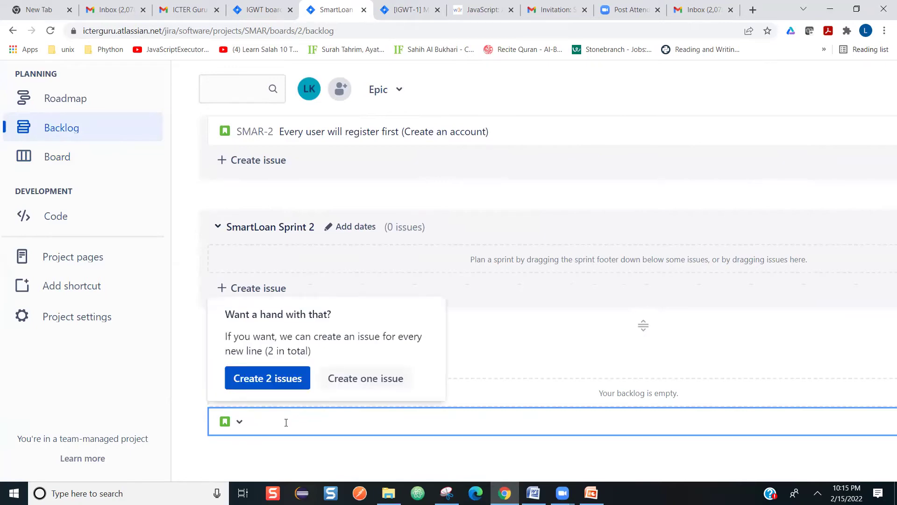
{"action": "left_click", "coordinate": [486, 358]}
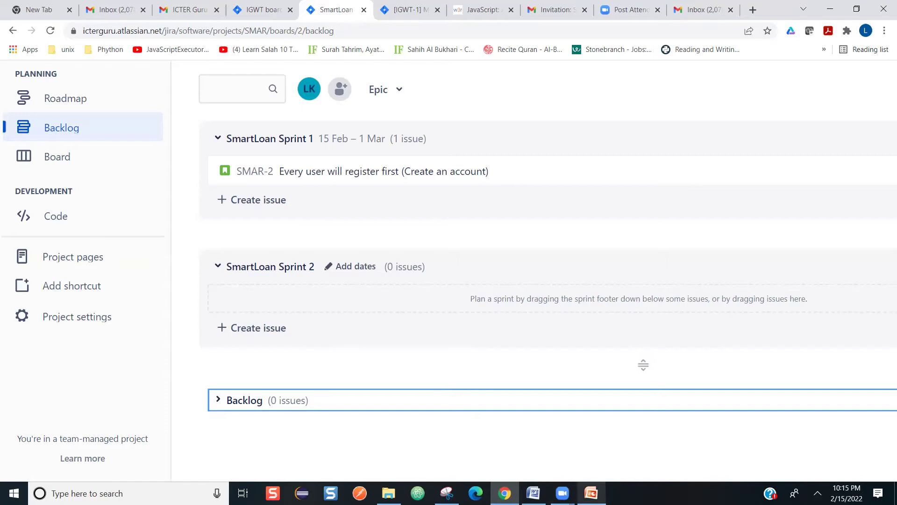
{"action": "left_click", "coordinate": [590, 492]}
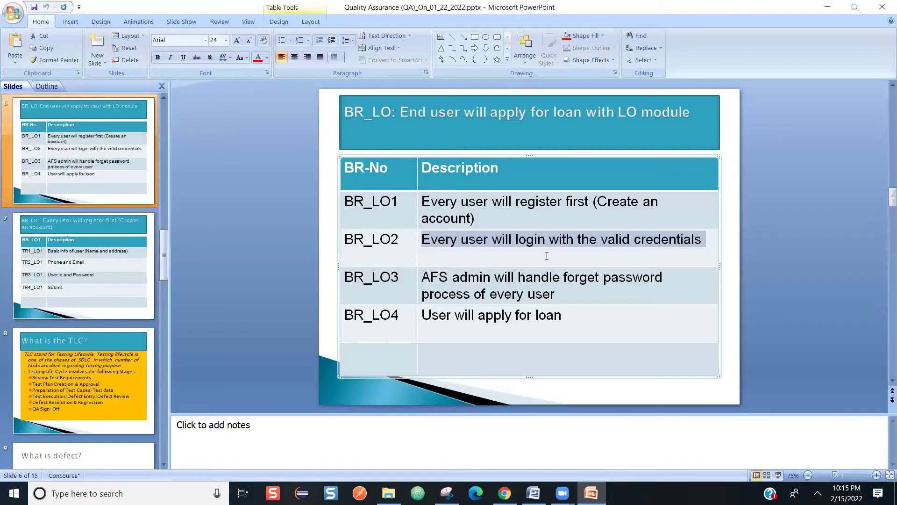
Copy the BR_LO2 text 'Every user will login with the valid credentials', then minimize PowerPoint.
{"action": "right_click", "coordinate": [482, 241]}
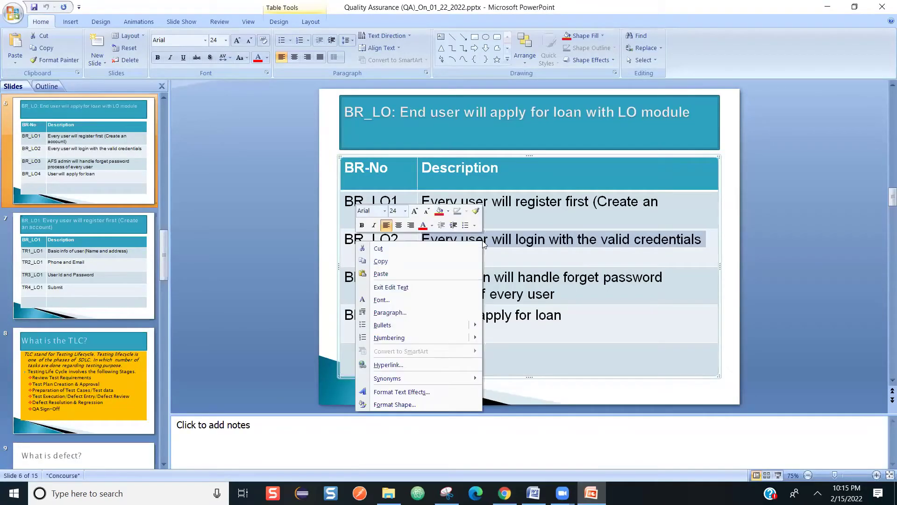
{"action": "left_click", "coordinate": [392, 261]}
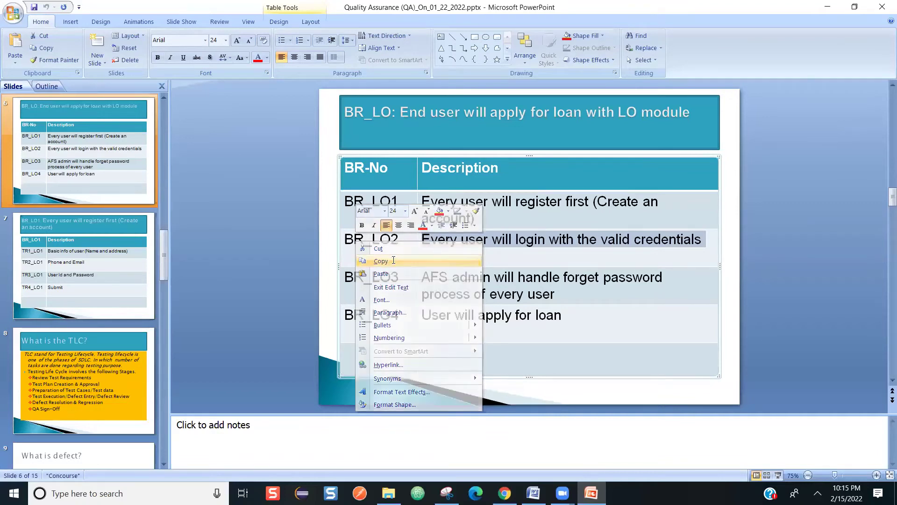
{"action": "left_click", "coordinate": [828, 10]}
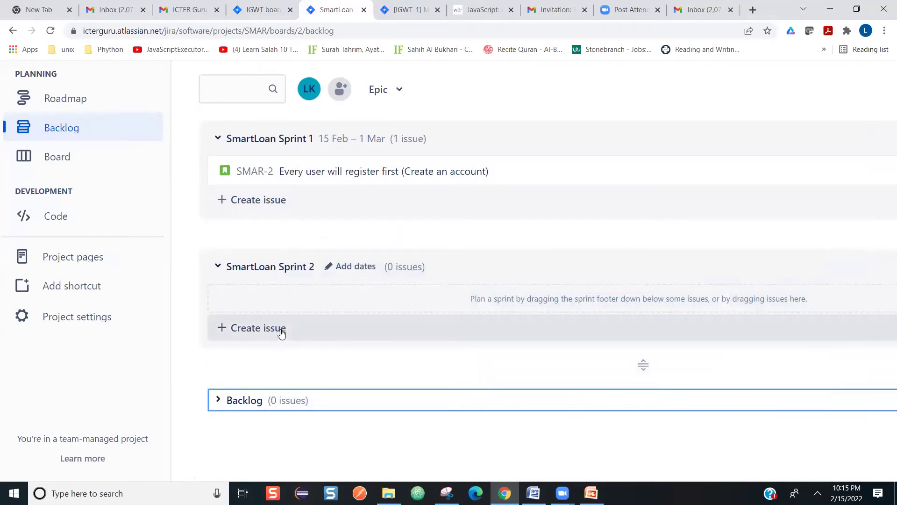
Create the story 'Every user will login with the valid credentials' in SmartLoan Sprint 2.
{"action": "left_click", "coordinate": [280, 332]}
{"action": "key", "text": "ctrl+v"}
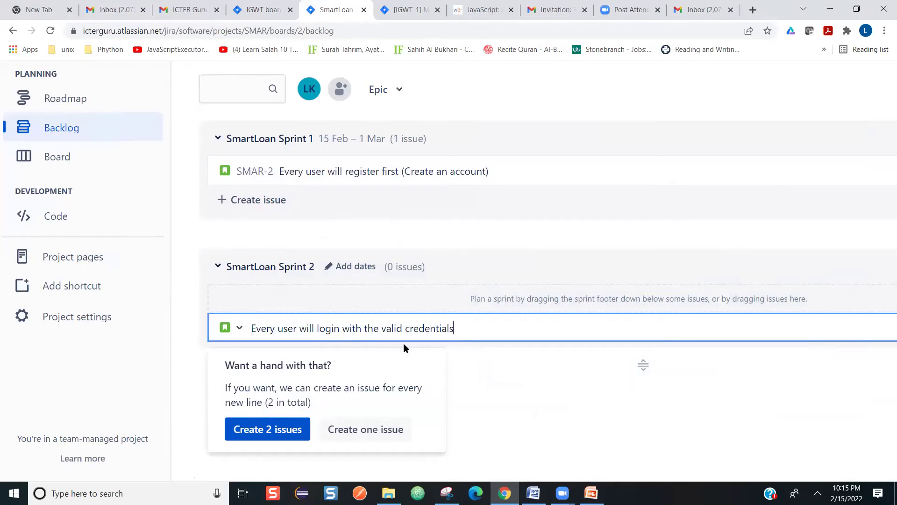
{"action": "key", "text": "Escape"}
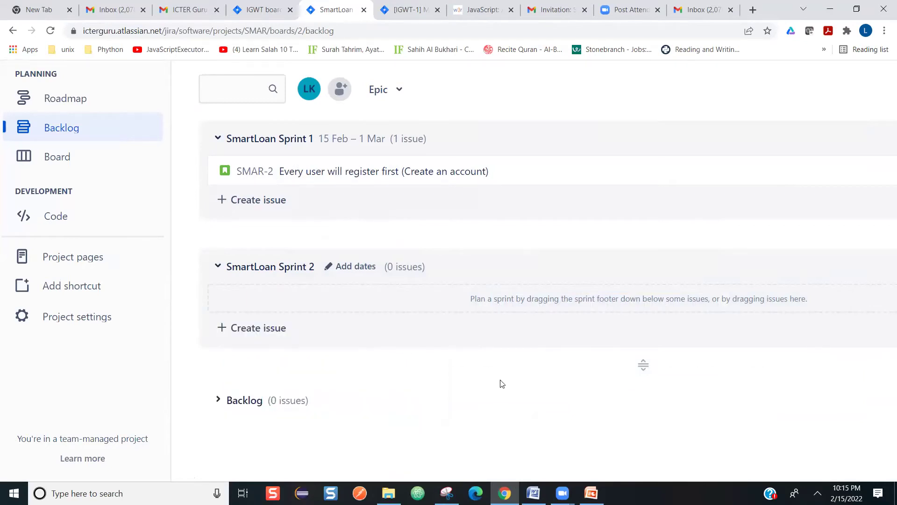
{"action": "left_click", "coordinate": [372, 330]}
{"action": "key", "text": "ctrl+v"}
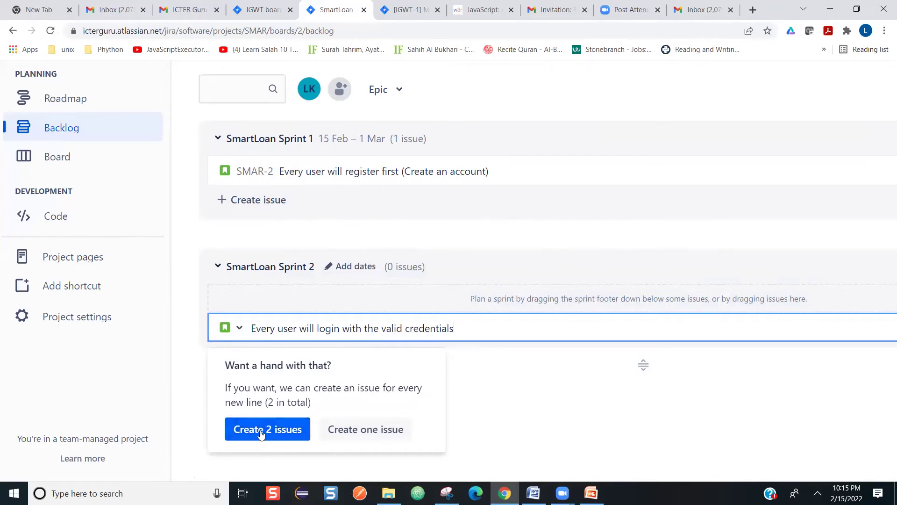
{"action": "left_click", "coordinate": [260, 430]}
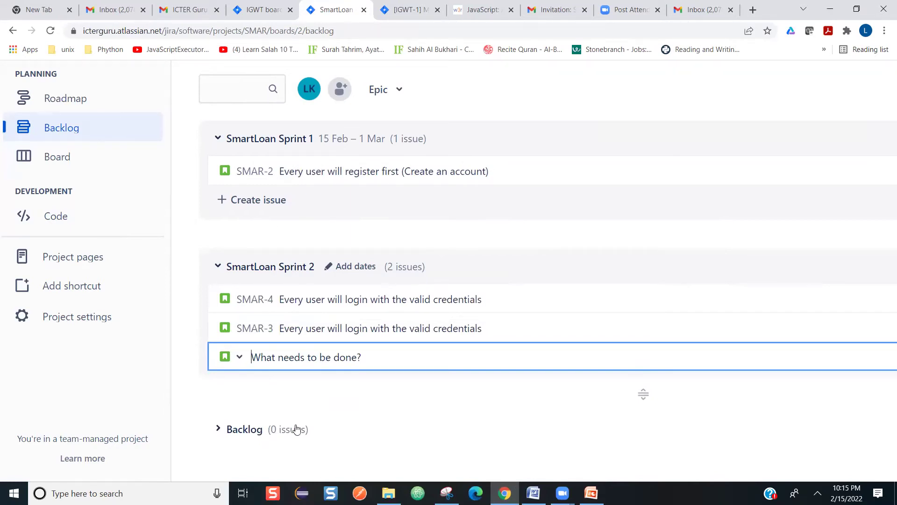
Delete the duplicate issue SMAR-3.
{"action": "left_click", "coordinate": [490, 331]}
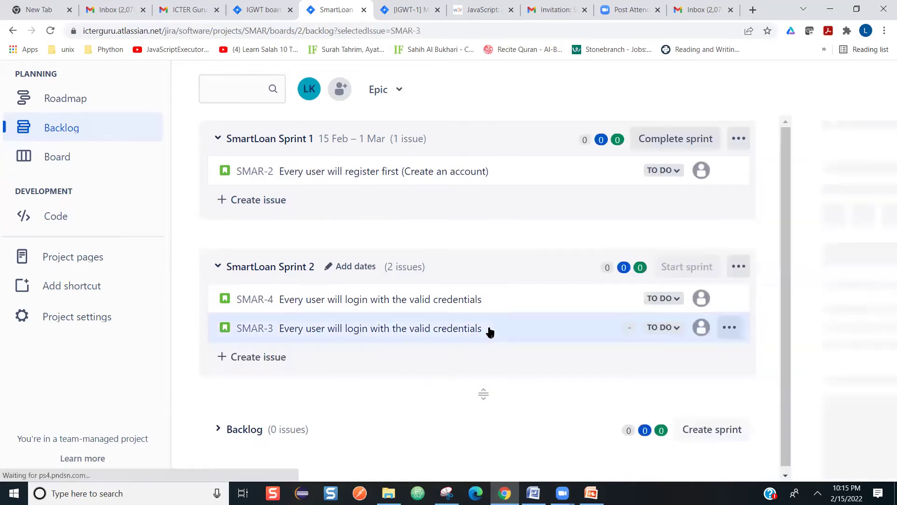
{"action": "left_click", "coordinate": [729, 327]}
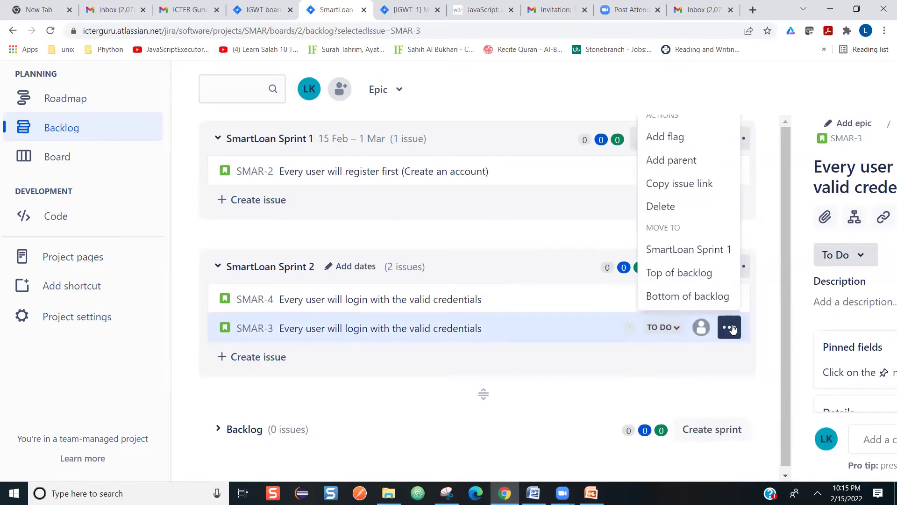
{"action": "left_click", "coordinate": [679, 207]}
{"action": "left_click", "coordinate": [610, 152]}
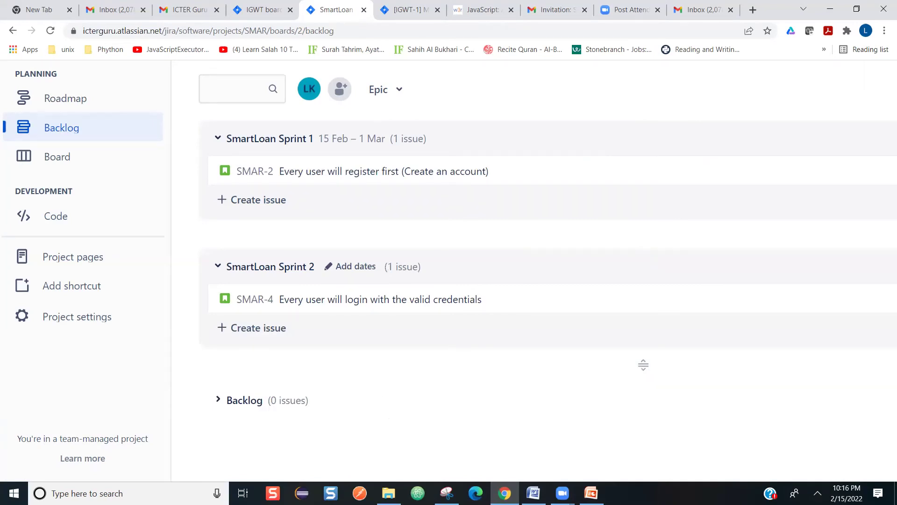
Move SMAR-4 into SmartLoan Sprint 1 below SMAR-2, then open SMAR-2's details.
{"action": "scroll", "coordinate": [381, 391], "scroll_direction": "up", "scroll_amount": 3}
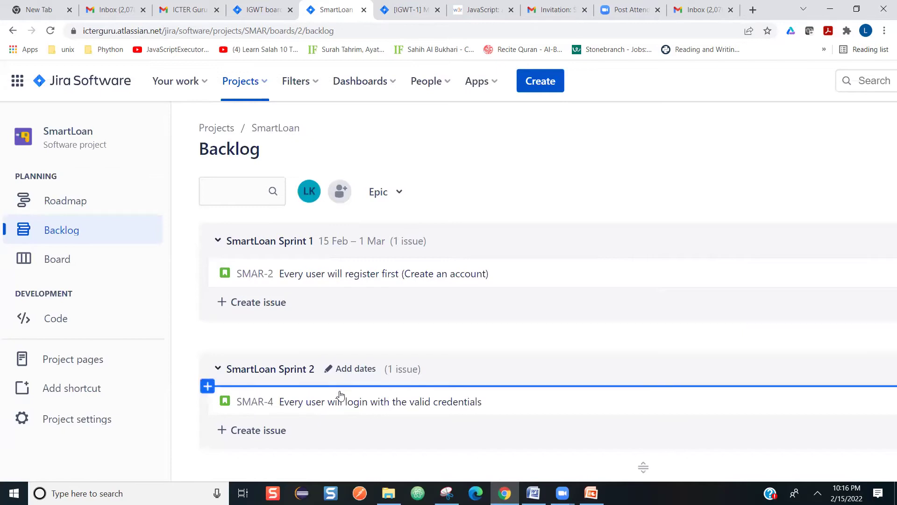
{"action": "left_click_drag", "start_coordinate": [351, 403], "coordinate": [356, 292]}
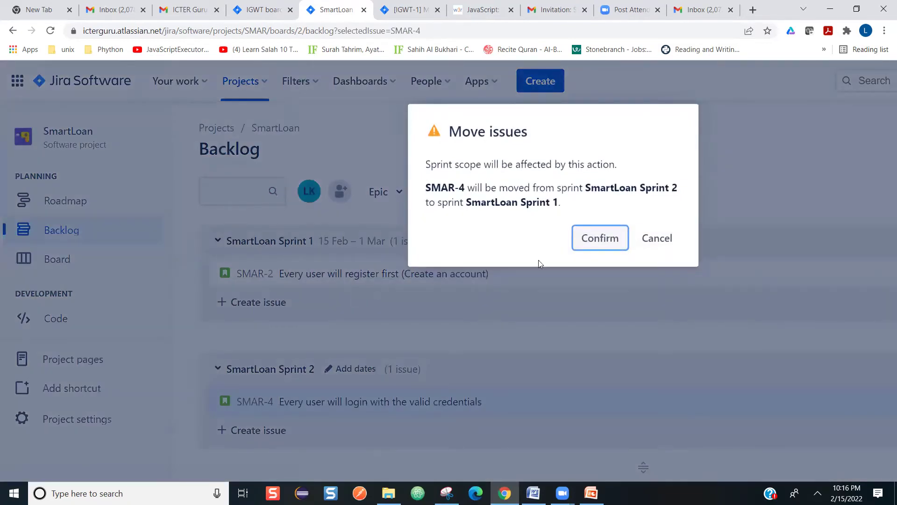
{"action": "left_click", "coordinate": [603, 239]}
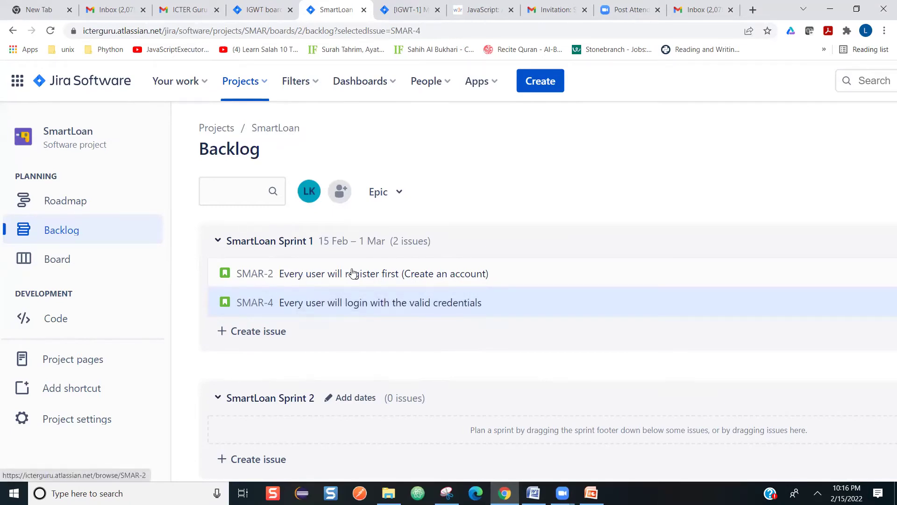
{"action": "left_click", "coordinate": [326, 275]}
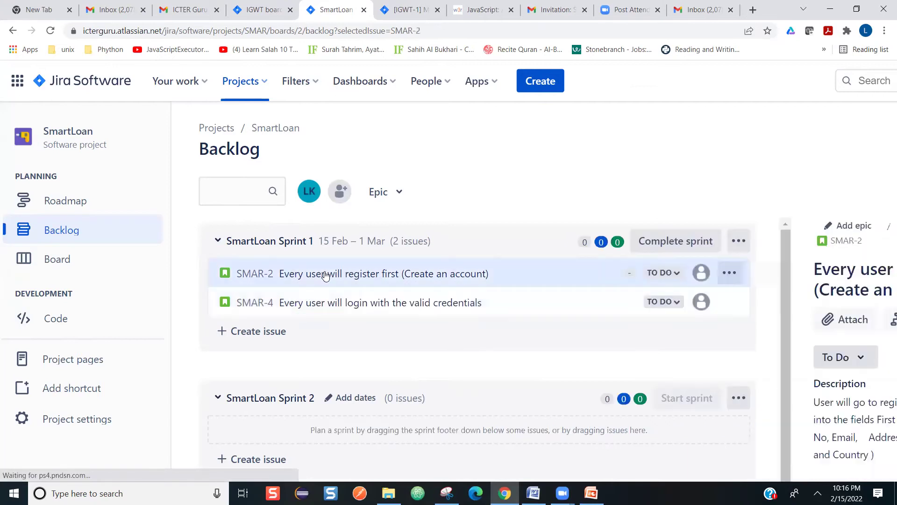
Open SMAR-2 on its full issue page and step the new issue-view tour to 4/4.
{"action": "left_click", "coordinate": [844, 241]}
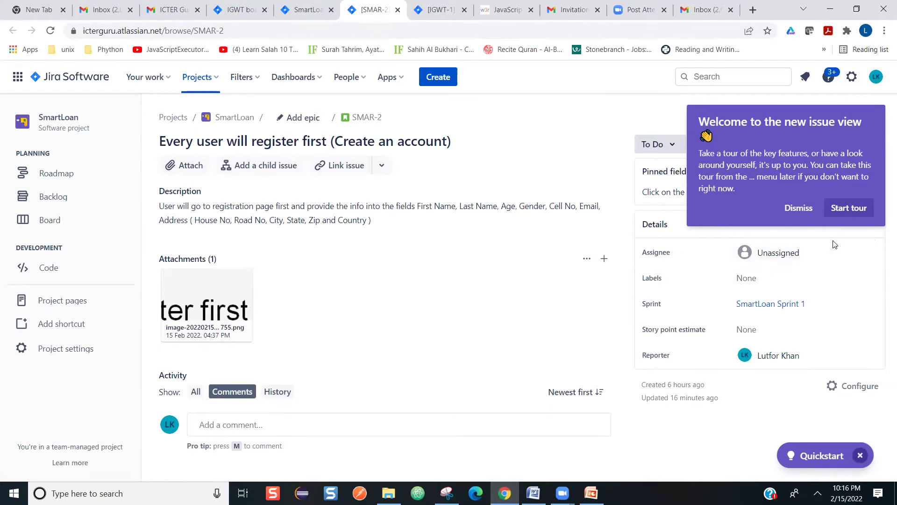
{"action": "left_click", "coordinate": [843, 213]}
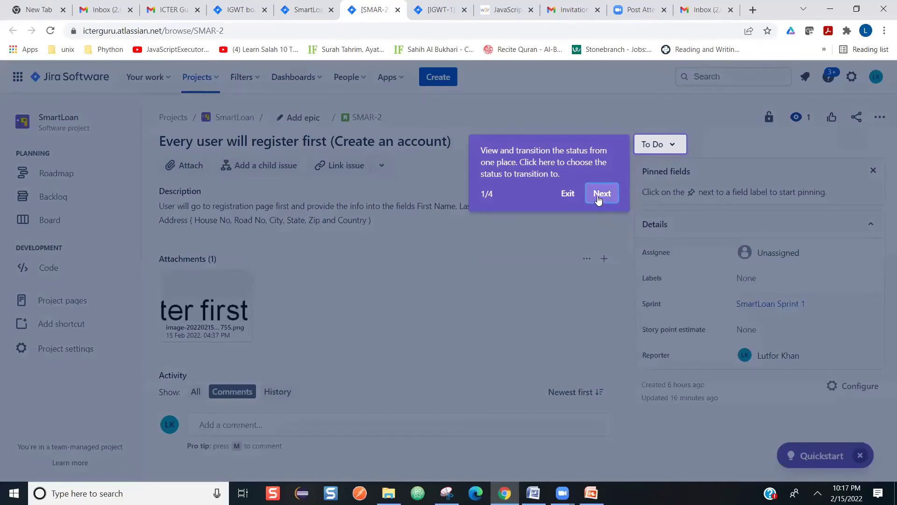
{"action": "left_click", "coordinate": [599, 203]}
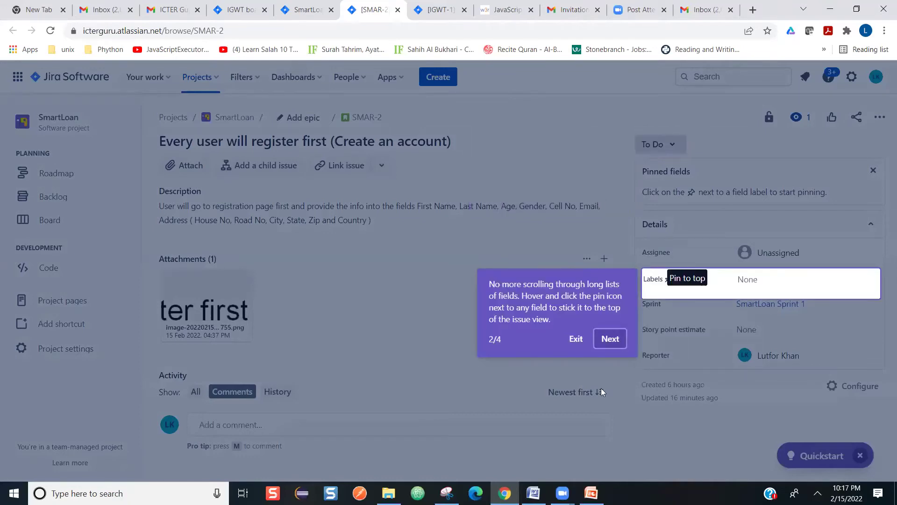
{"action": "left_click", "coordinate": [610, 338]}
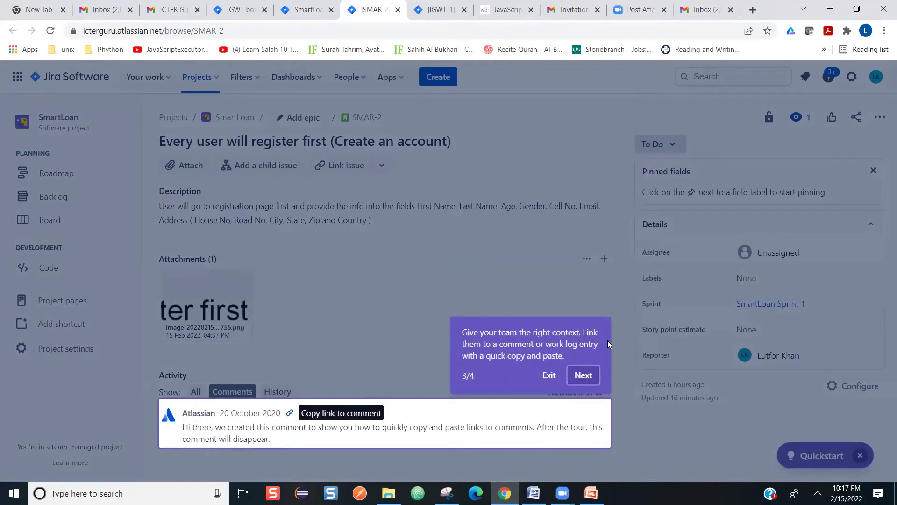
{"action": "left_click", "coordinate": [585, 375]}
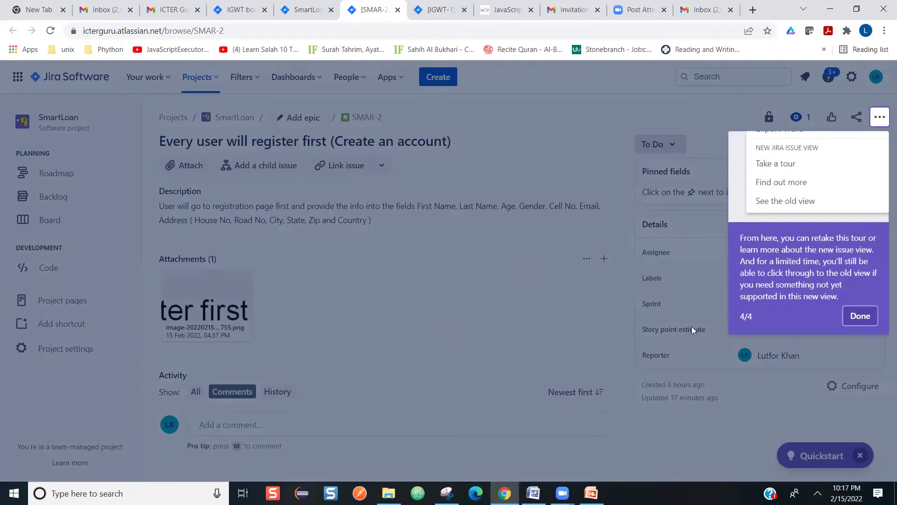
Finish the tour on SMAR-2's page, leaving the story unassigned in Sprint 1.
{"action": "left_click", "coordinate": [859, 316]}
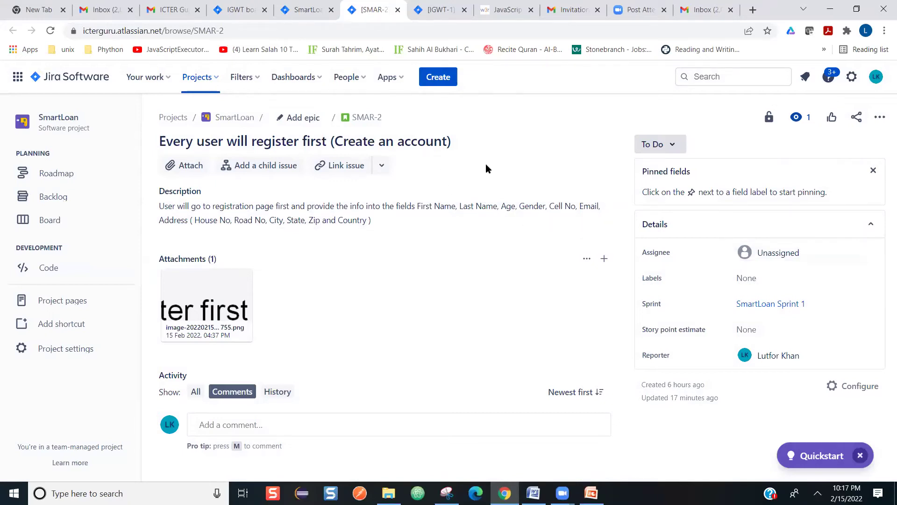
{"action": "left_click", "coordinate": [822, 258]}
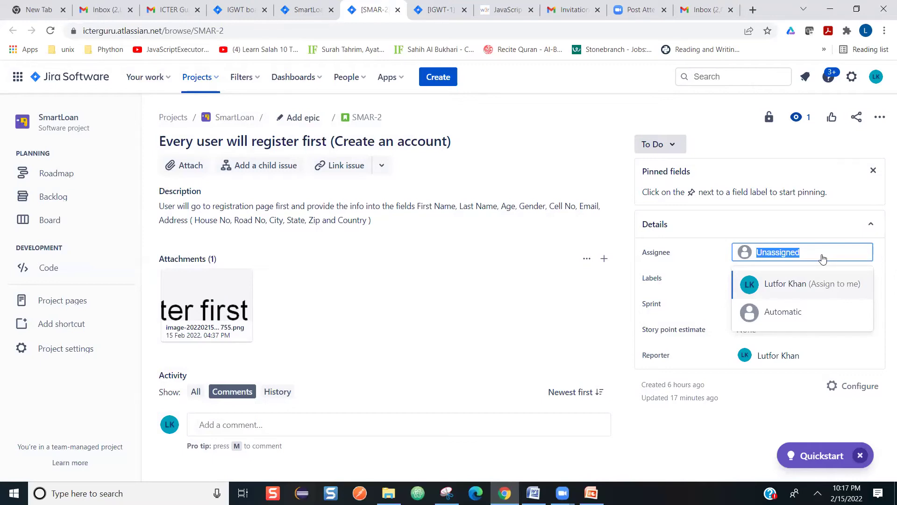
{"action": "left_click", "coordinate": [828, 11]}
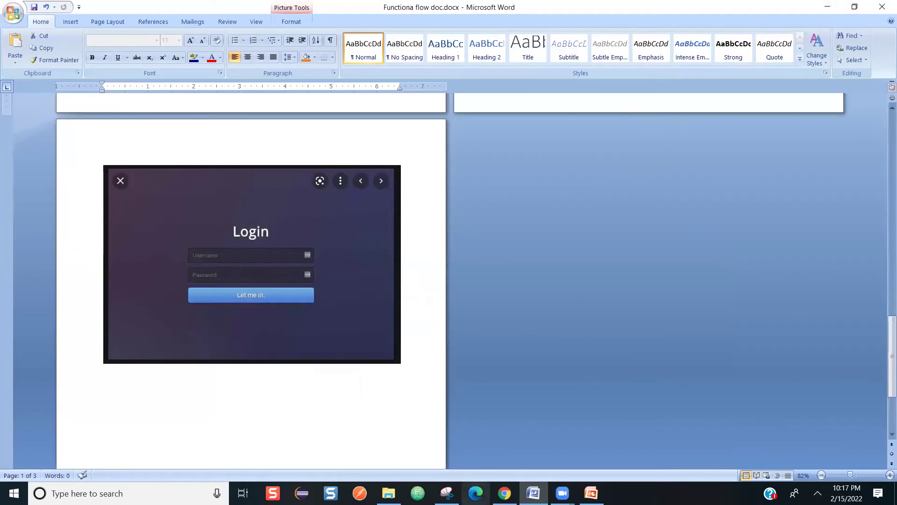
{"action": "left_click", "coordinate": [504, 493]}
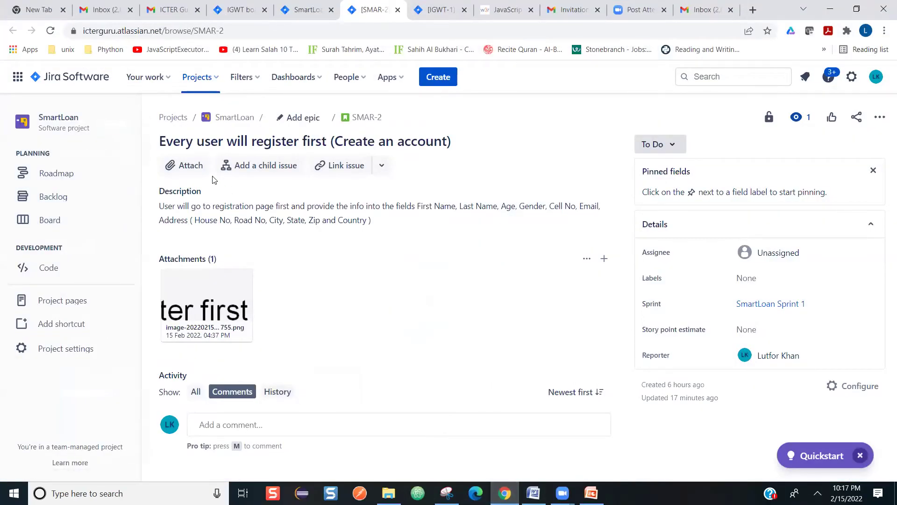
Switch to the SmartLoan Sprint 1 board and open the SMAR-2 card's details dialog.
{"action": "left_click", "coordinate": [59, 197]}
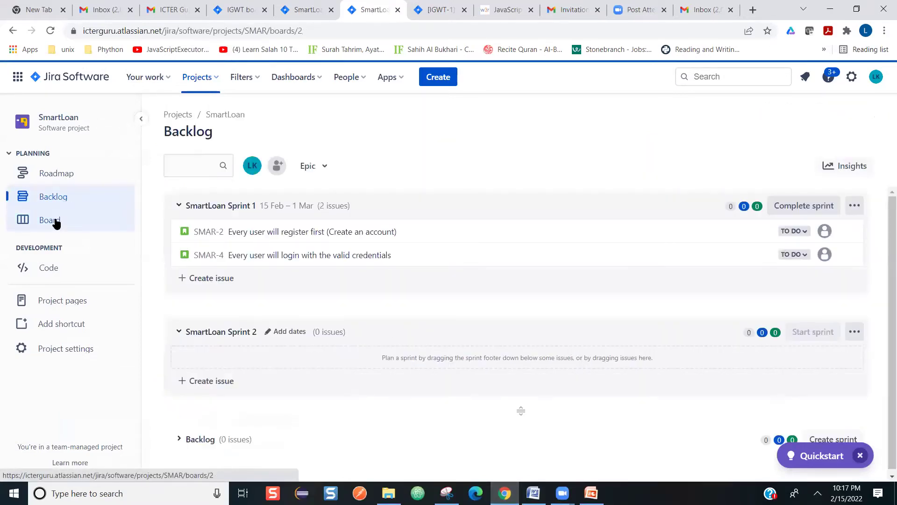
{"action": "left_click", "coordinate": [55, 220]}
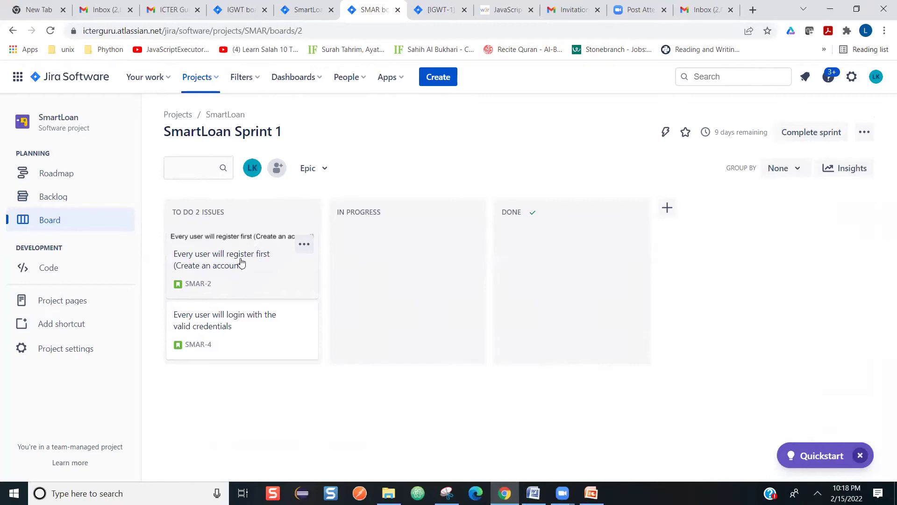
{"action": "left_click", "coordinate": [241, 263]}
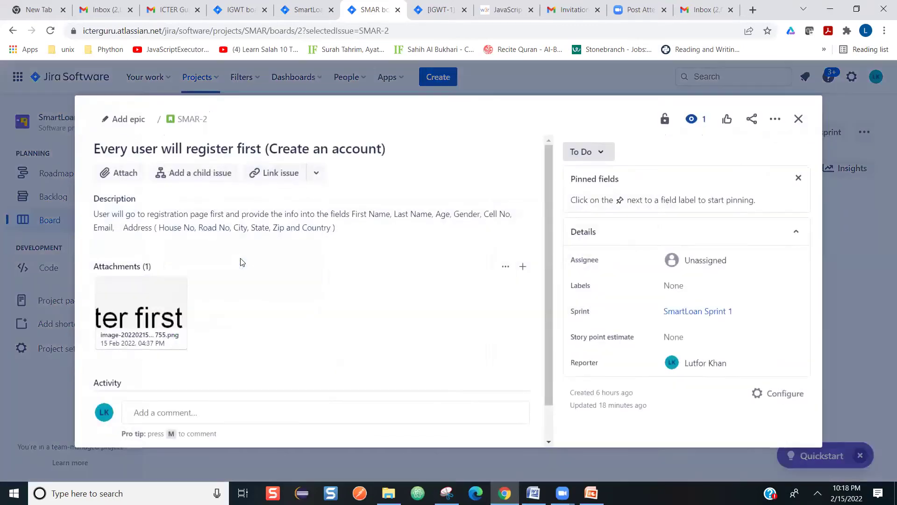
{"action": "left_click", "coordinate": [799, 119]}
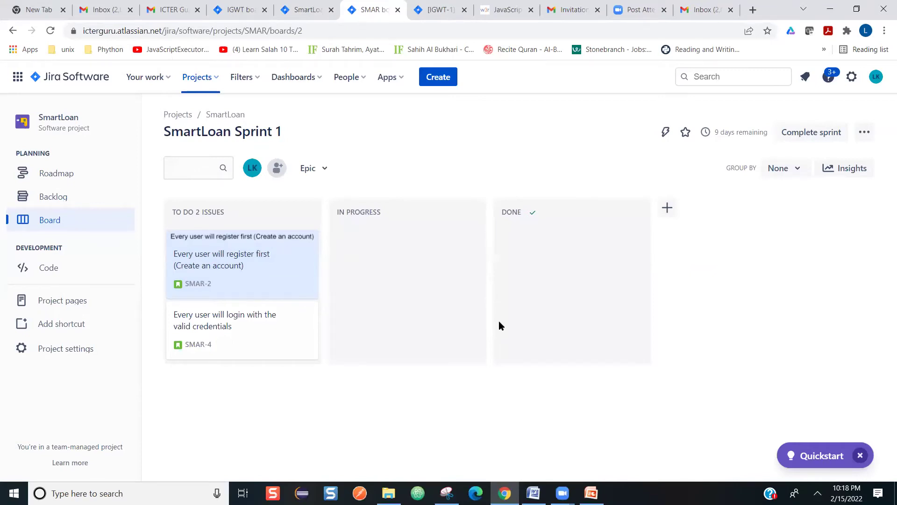
{"action": "left_click", "coordinate": [218, 267]}
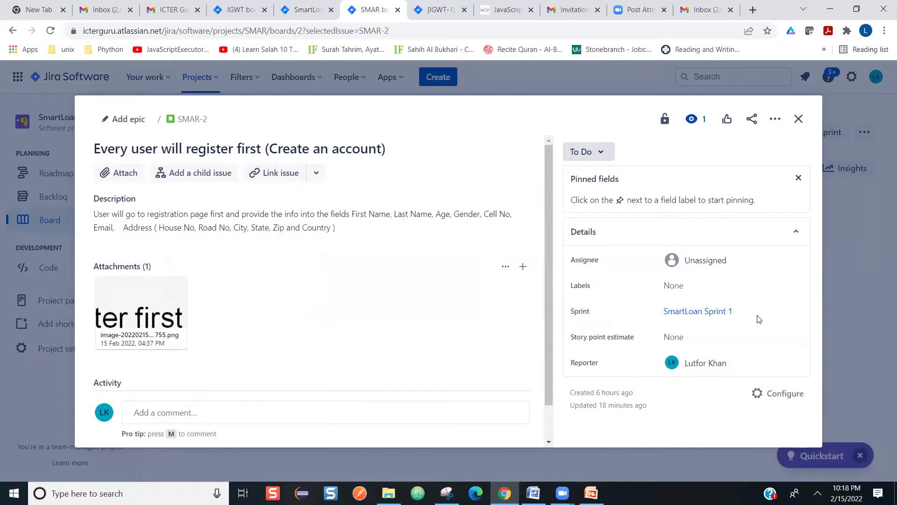
Close the SMAR-2 dialog to show the board with SMAR-2 and SMAR-4 in To Do.
{"action": "right_click", "coordinate": [807, 269]}
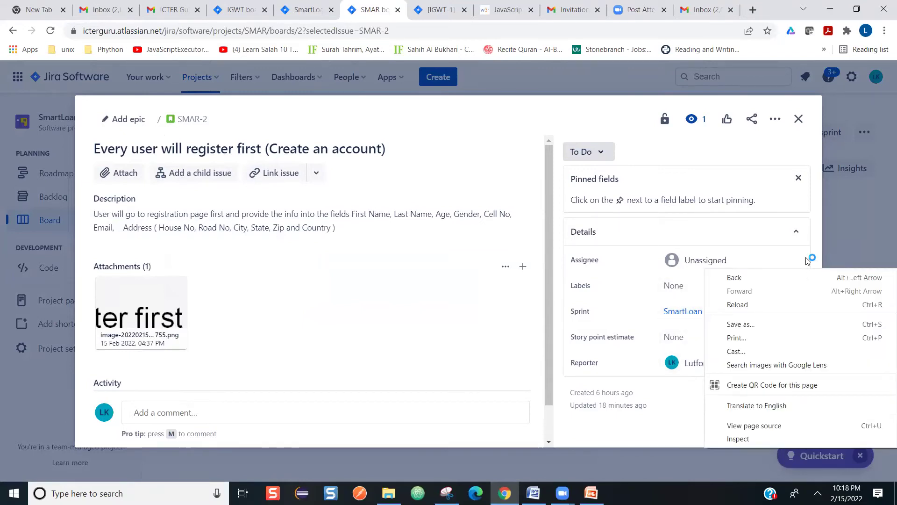
{"action": "left_click", "coordinate": [829, 235]}
{"action": "left_click", "coordinate": [827, 241]}
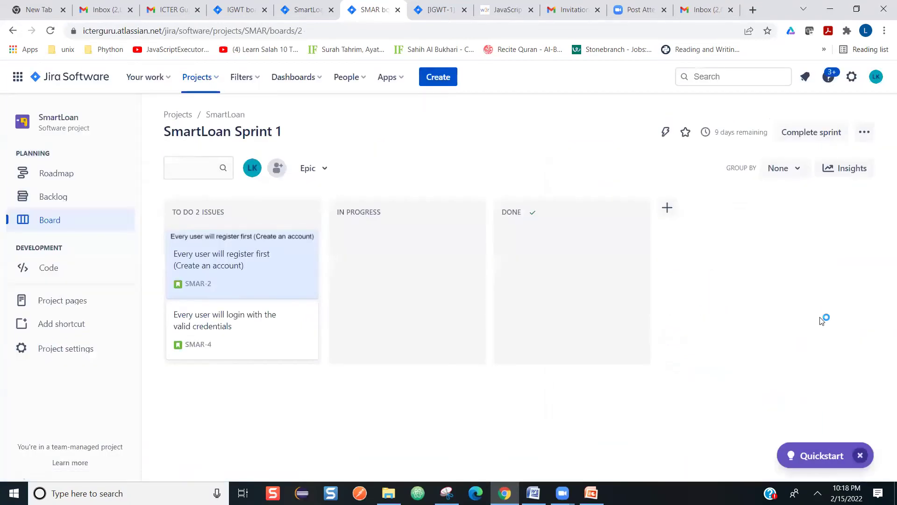
Reopen SMAR-2 and set its assignee to yourself with 'Assign to me'.
{"action": "left_click", "coordinate": [220, 269]}
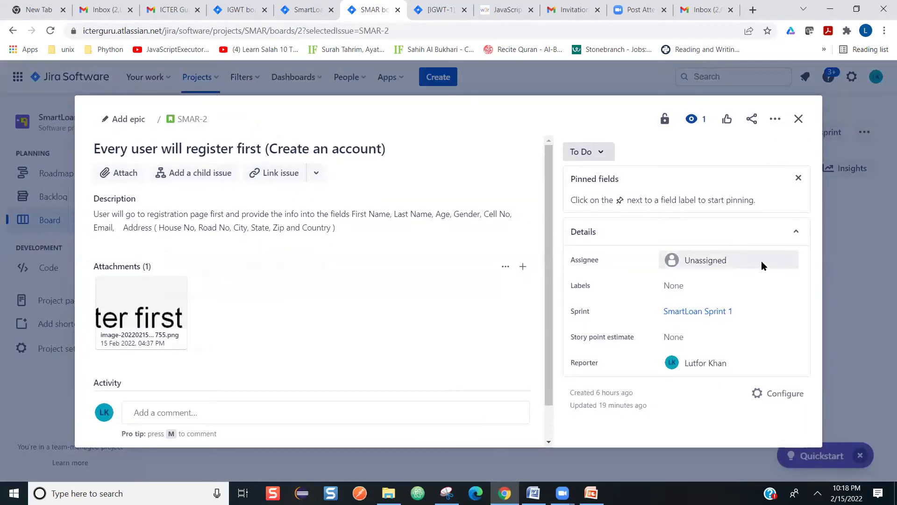
{"action": "left_click", "coordinate": [762, 261]}
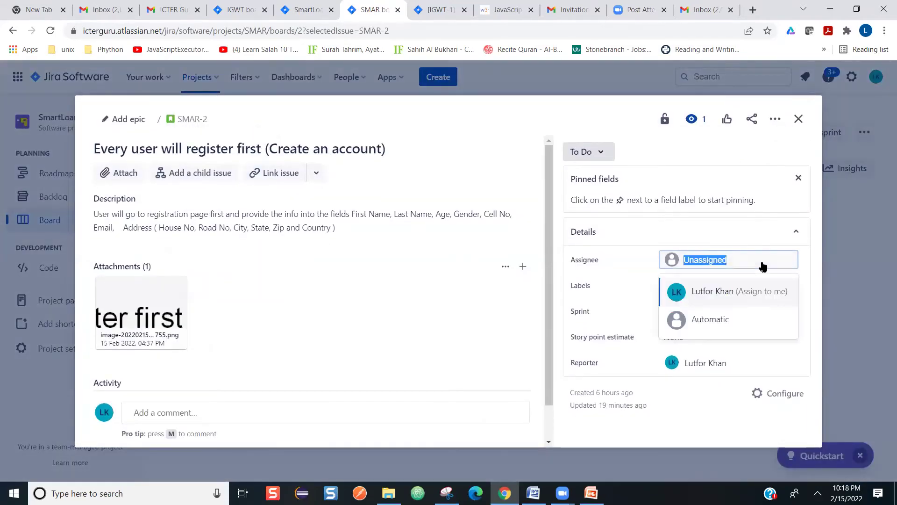
{"action": "left_click", "coordinate": [731, 296]}
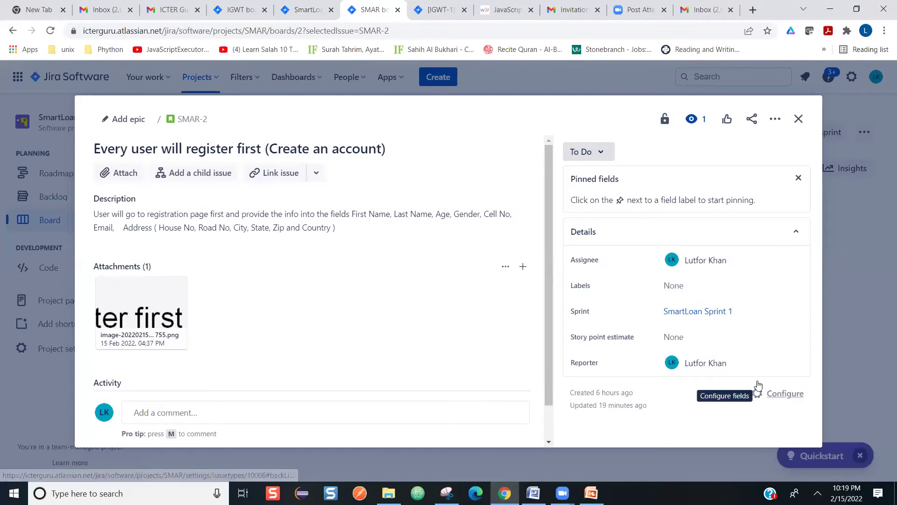
Open the SmartLoan Story issue type's field configuration, then bring up the recent projects list.
{"action": "left_click", "coordinate": [774, 400]}
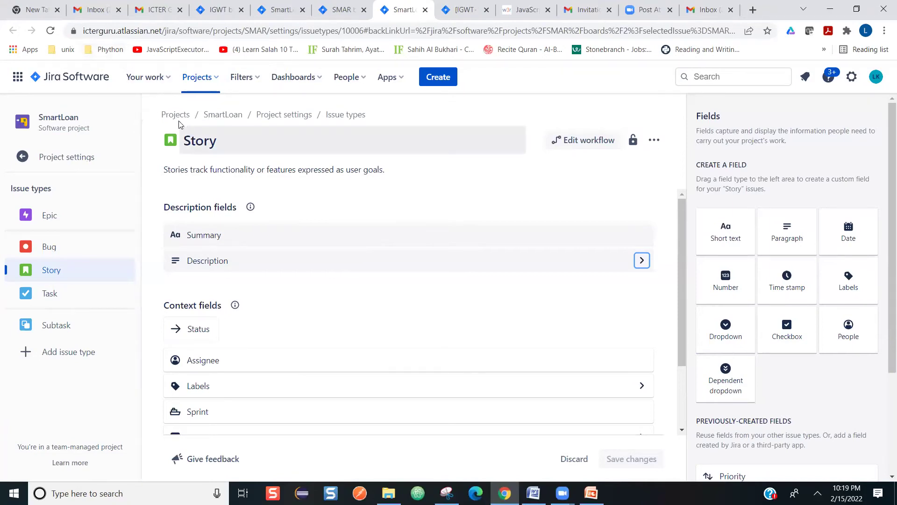
{"action": "left_click", "coordinate": [201, 79]}
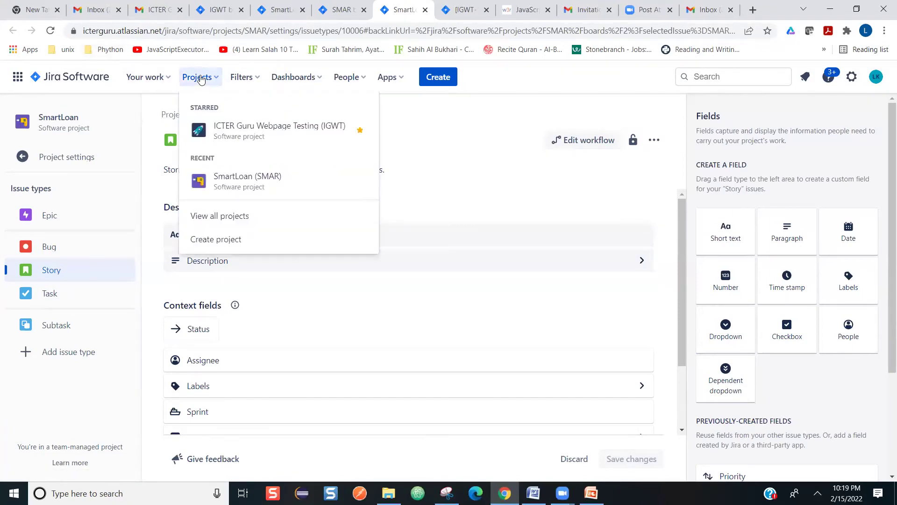
Return to the SmartLoan (SMAR) board and move story SMAR-2 from To Do to In Progress.
{"action": "left_click", "coordinate": [224, 184]}
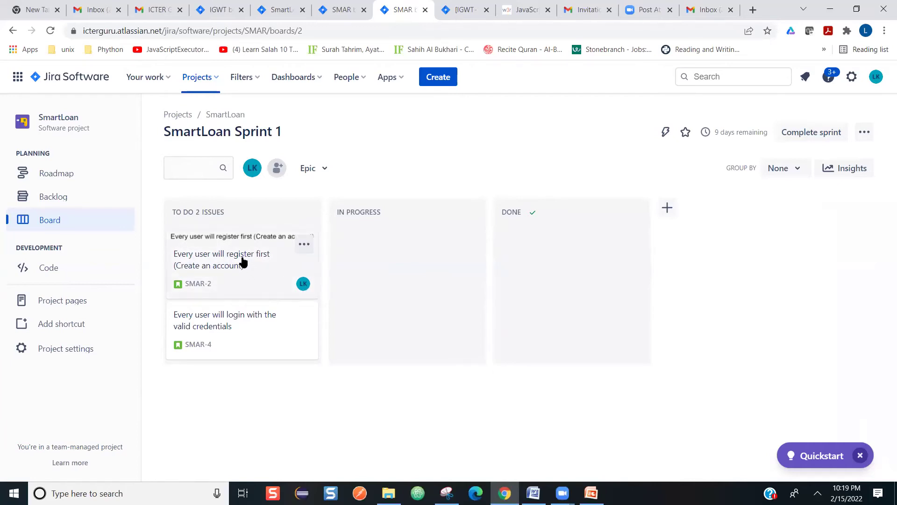
{"action": "left_click_drag", "start_coordinate": [242, 261], "coordinate": [409, 255]}
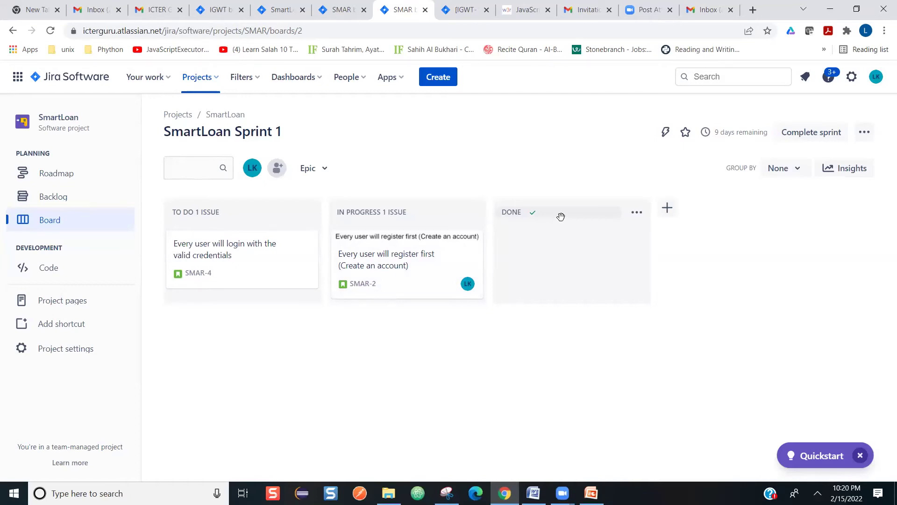
Create a 'Test' board column and position it just before Done.
{"action": "left_click", "coordinate": [668, 208]}
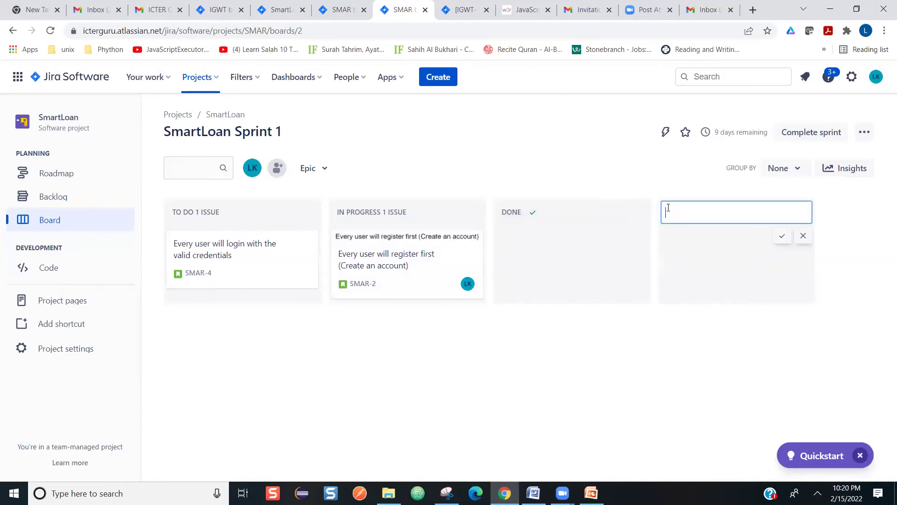
{"action": "type", "text": "Test"}
{"action": "key", "text": "Return"}
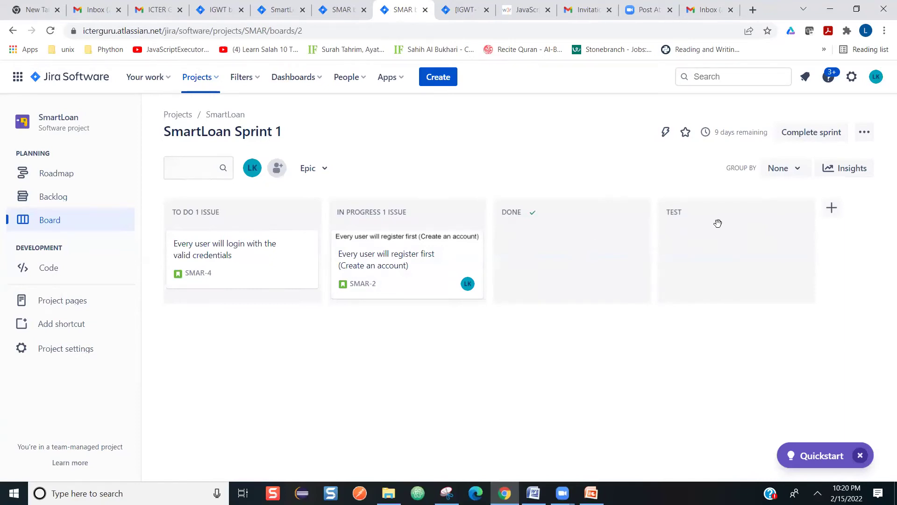
{"action": "left_click_drag", "start_coordinate": [722, 224], "coordinate": [559, 222]}
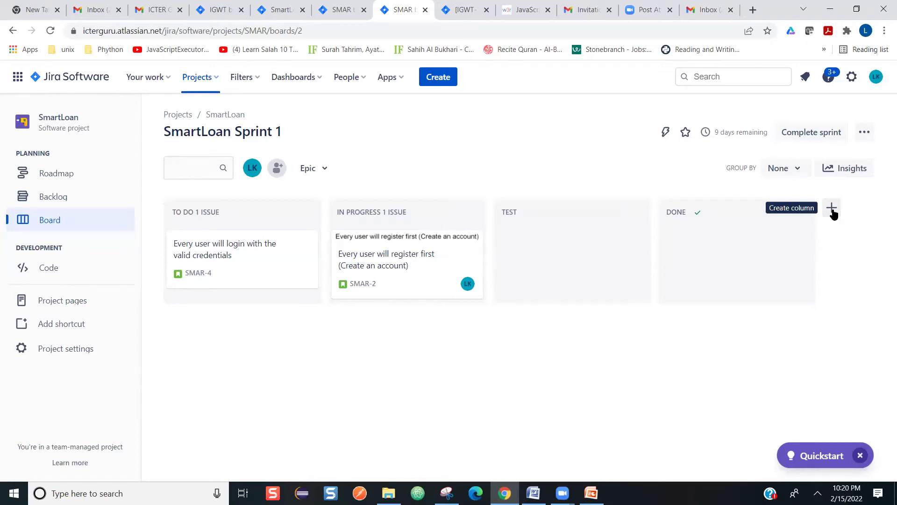
Create a 'Pending' column and place it between In Progress and Test.
{"action": "left_click", "coordinate": [831, 209]}
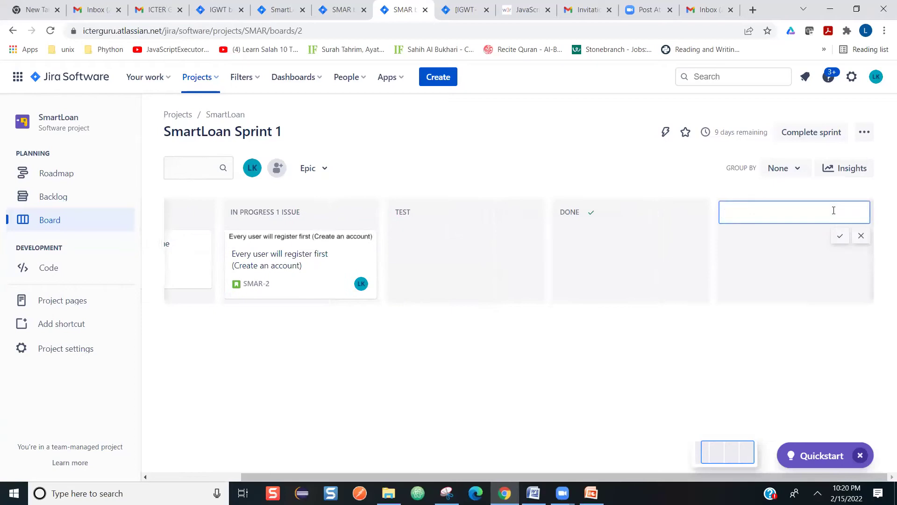
{"action": "type", "text": "Pending"}
{"action": "left_click", "coordinate": [841, 237]}
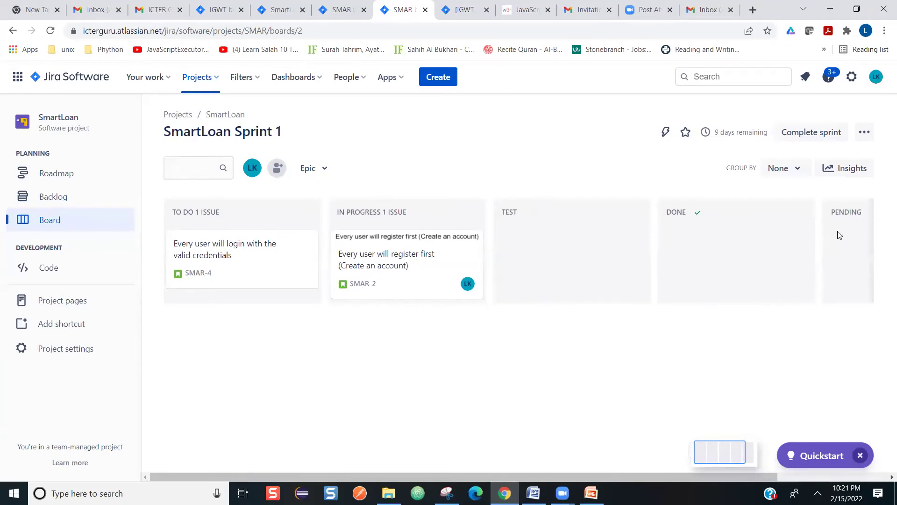
{"action": "left_click_drag", "start_coordinate": [853, 218], "coordinate": [741, 244]}
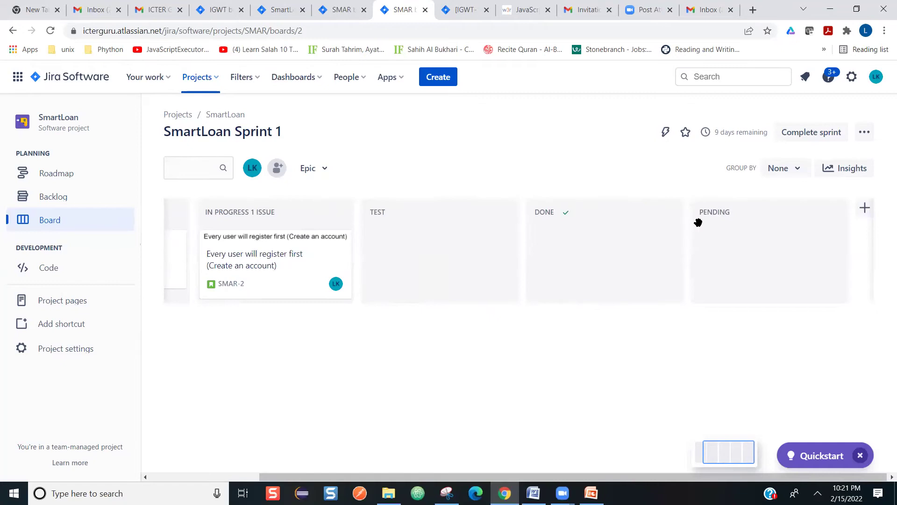
{"action": "left_click_drag", "start_coordinate": [714, 213], "coordinate": [684, 219]}
{"action": "left_click_drag", "start_coordinate": [571, 245], "coordinate": [379, 212]}
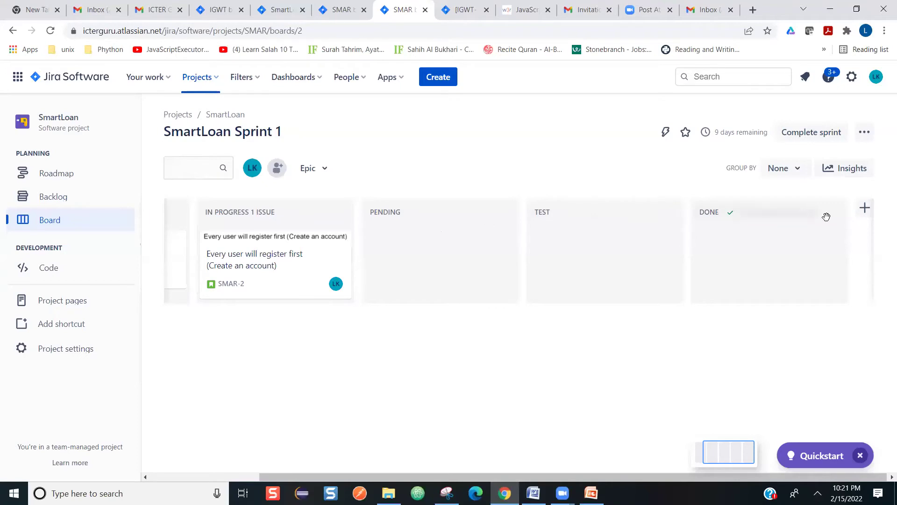
Create a 'Test Ready' column between Pending and Test, then move SMAR-2 into it.
{"action": "left_click", "coordinate": [863, 212]}
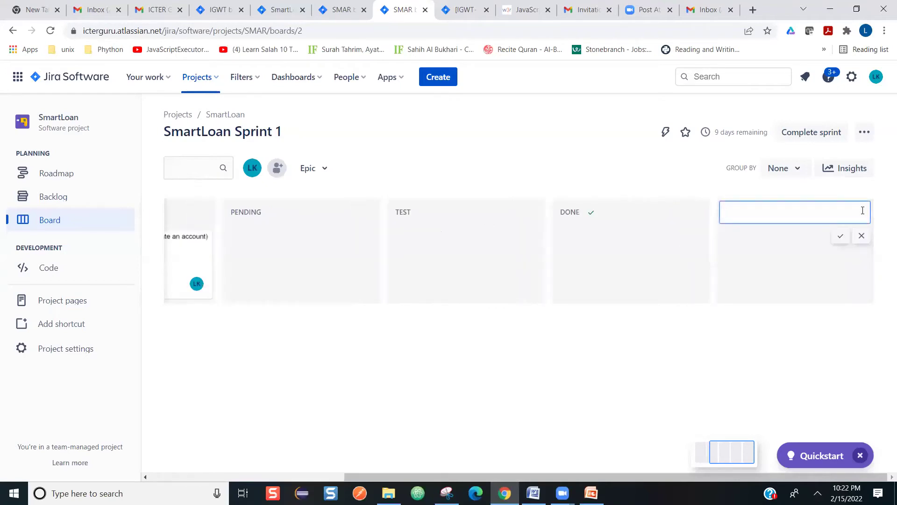
{"action": "type", "text": "Test Ready"}
{"action": "left_click", "coordinate": [840, 238]}
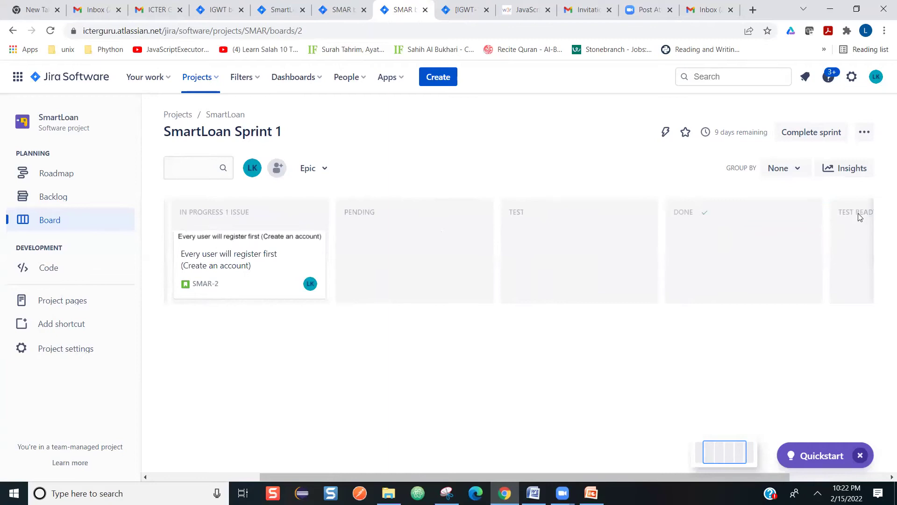
{"action": "left_click_drag", "start_coordinate": [854, 213], "coordinate": [500, 214]}
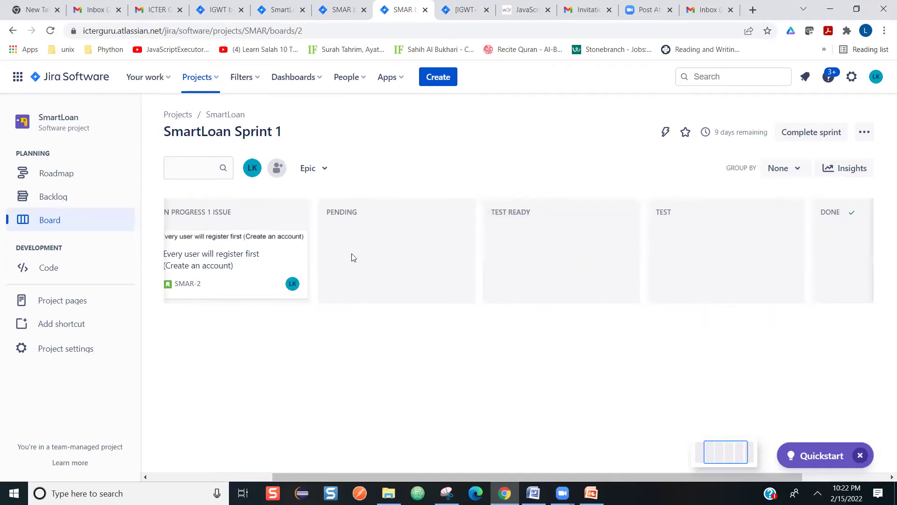
{"action": "left_click_drag", "start_coordinate": [208, 248], "coordinate": [545, 237]}
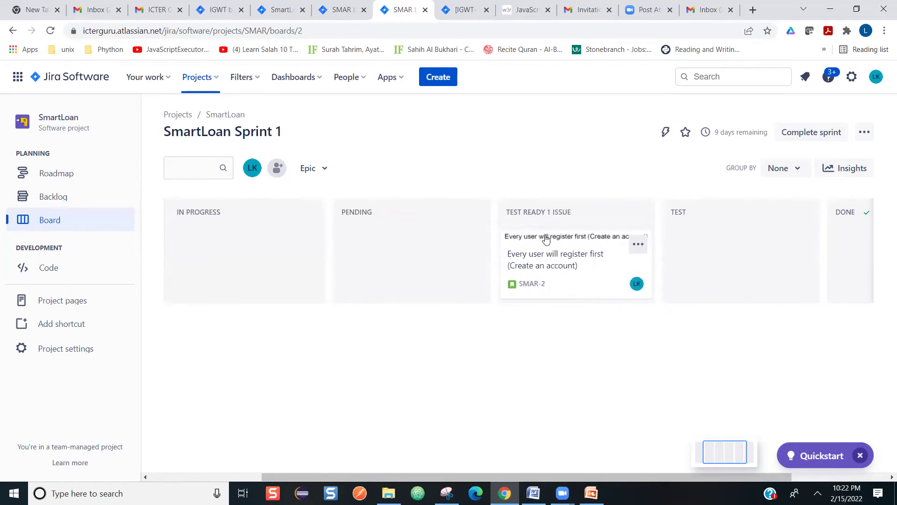
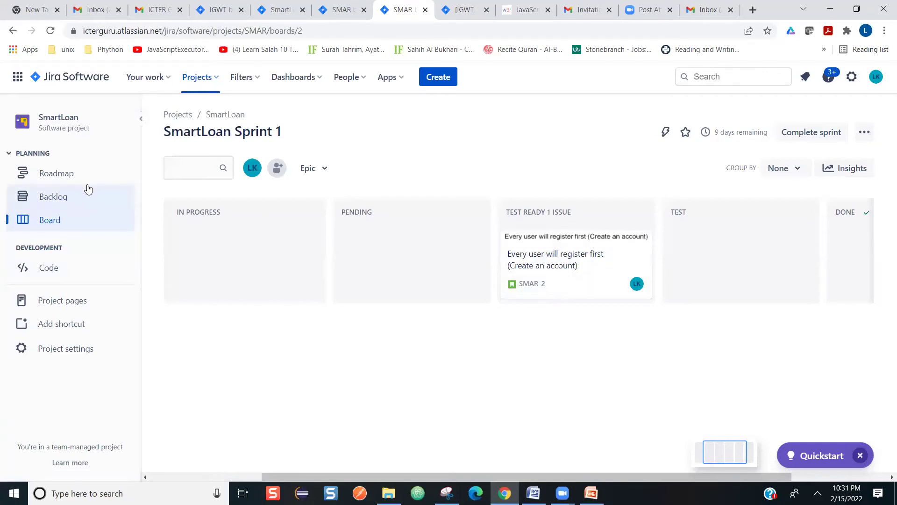
Show the SmartLoan roadmap with epic SMAR-1 and the Sprint 1 timeline.
{"action": "left_click", "coordinate": [63, 175]}
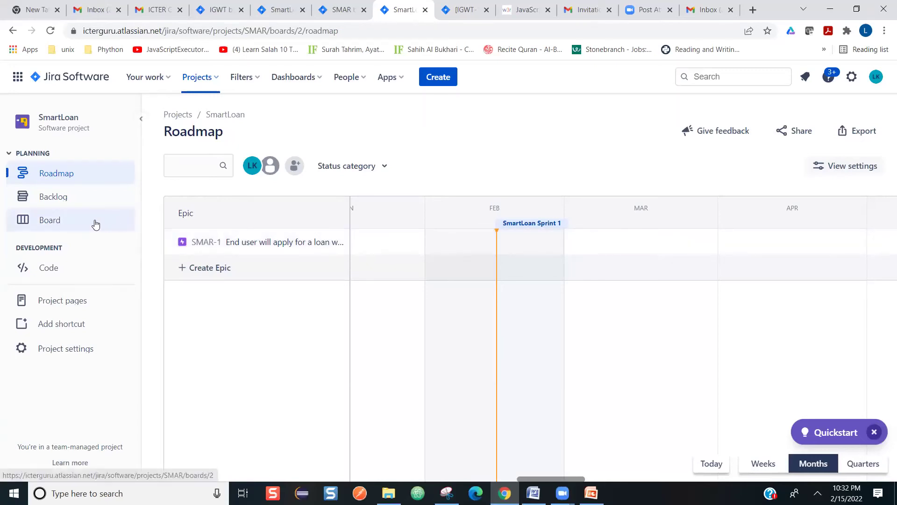
Browse the SmartLoan backlog and roadmap, ending on the Sprint 1 board with SMAR-4 and SMAR-2.
{"action": "left_click", "coordinate": [66, 201]}
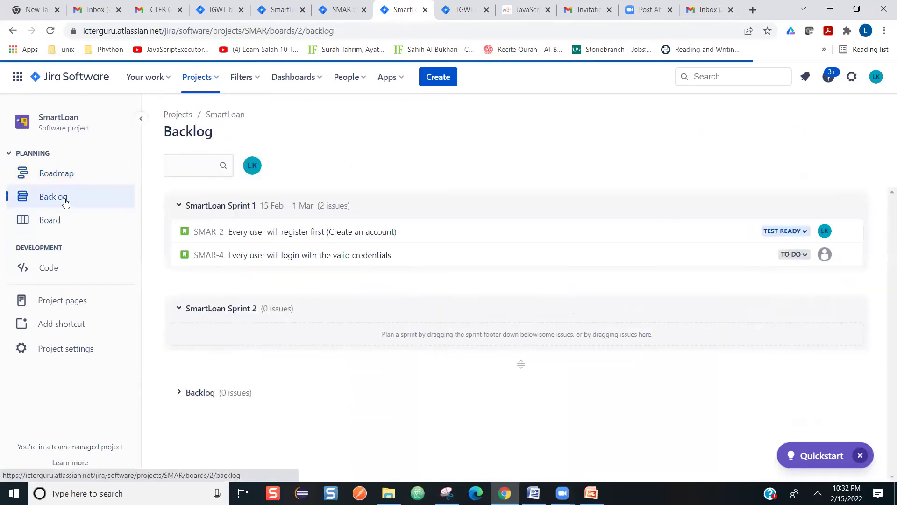
{"action": "left_click", "coordinate": [227, 279]}
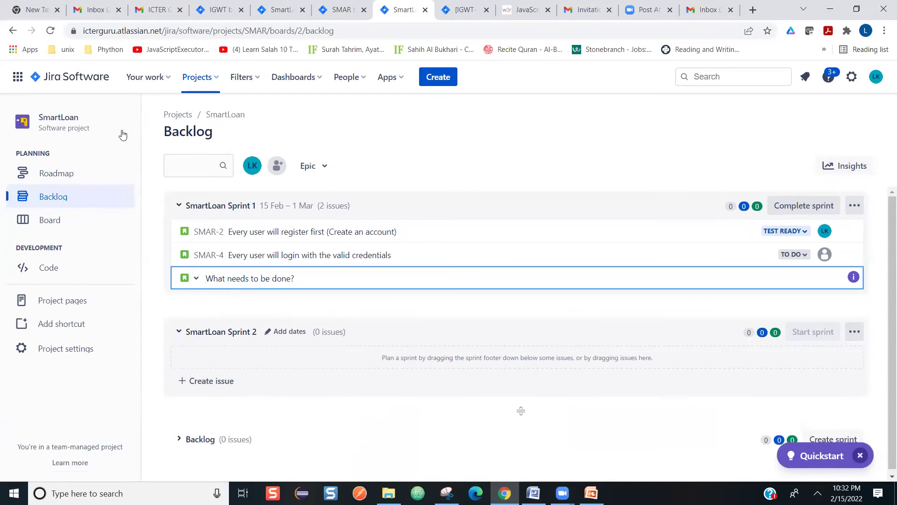
{"action": "left_click", "coordinate": [54, 181]}
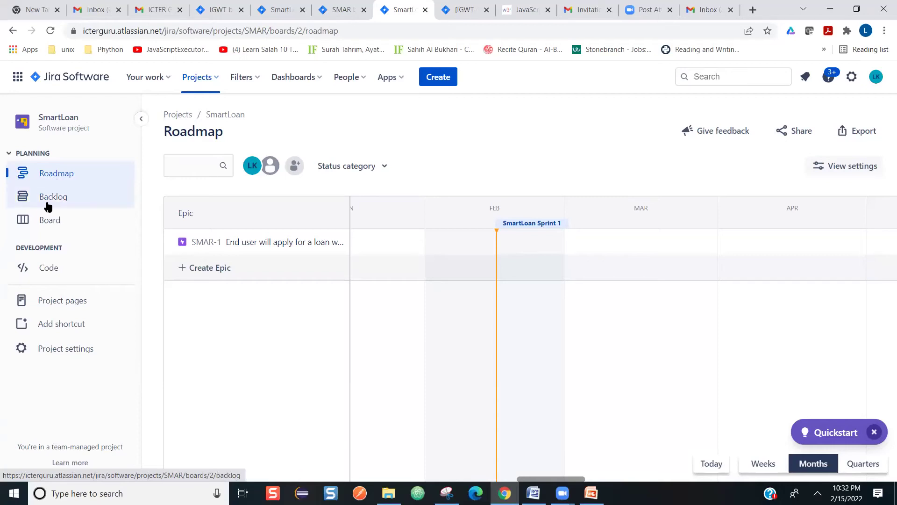
{"action": "left_click", "coordinate": [52, 219]}
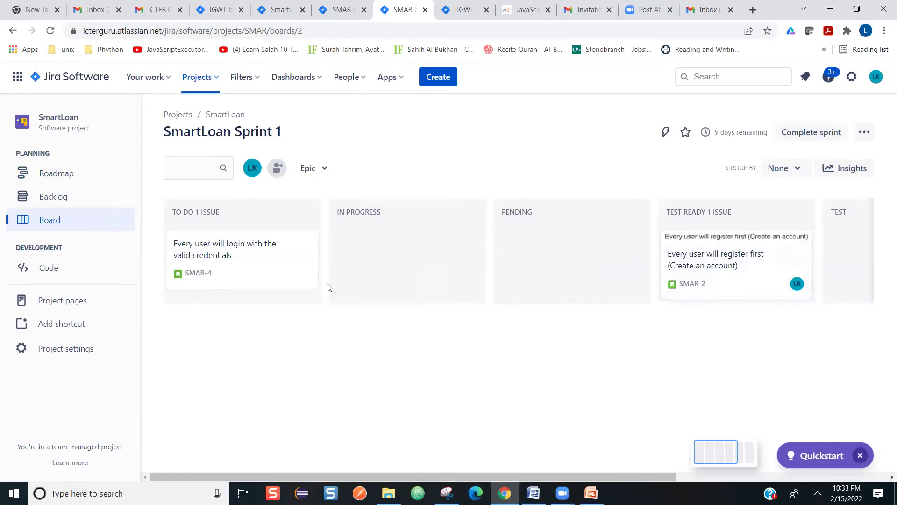
Review story SMAR-2's details, then bring Functiona flow doc.docx forward in Word.
{"action": "left_click", "coordinate": [703, 259]}
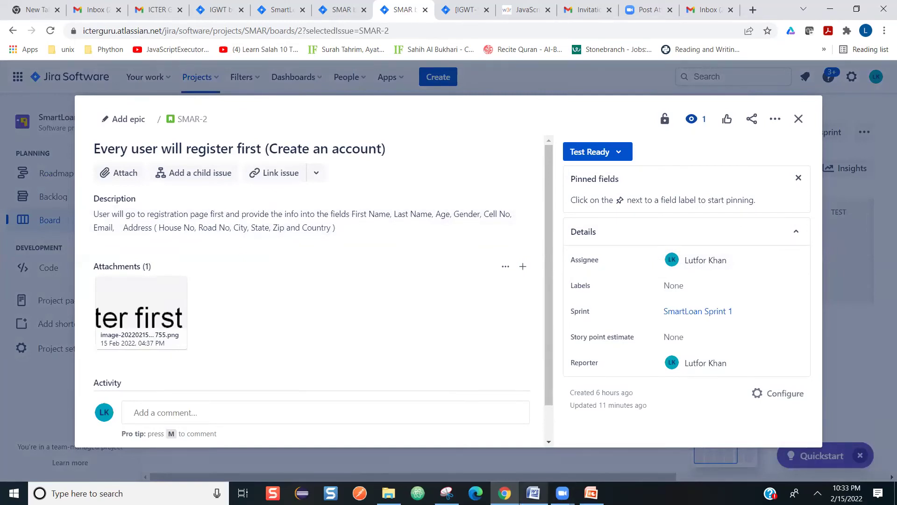
{"action": "left_click", "coordinate": [531, 476]}
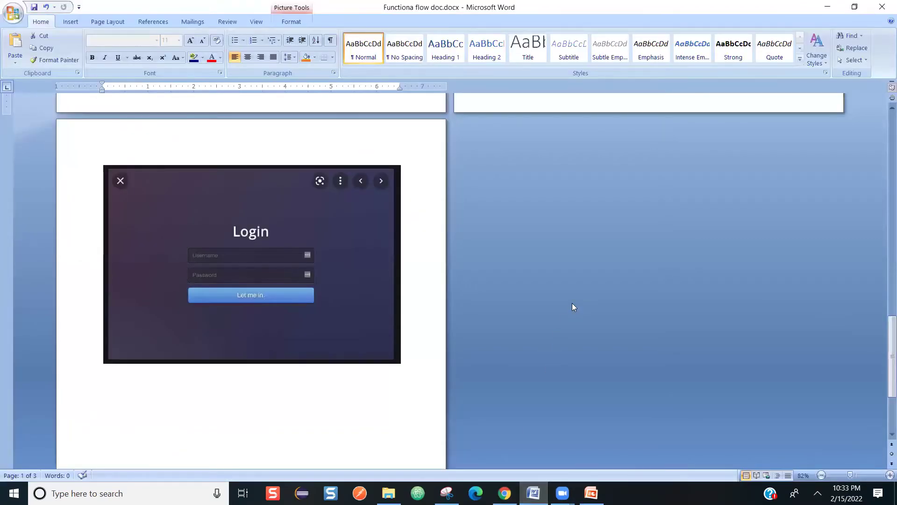
{"action": "scroll", "coordinate": [572, 302], "scroll_direction": "up", "scroll_amount": 15}
{"action": "scroll", "coordinate": [562, 305], "scroll_direction": "up", "scroll_amount": 3}
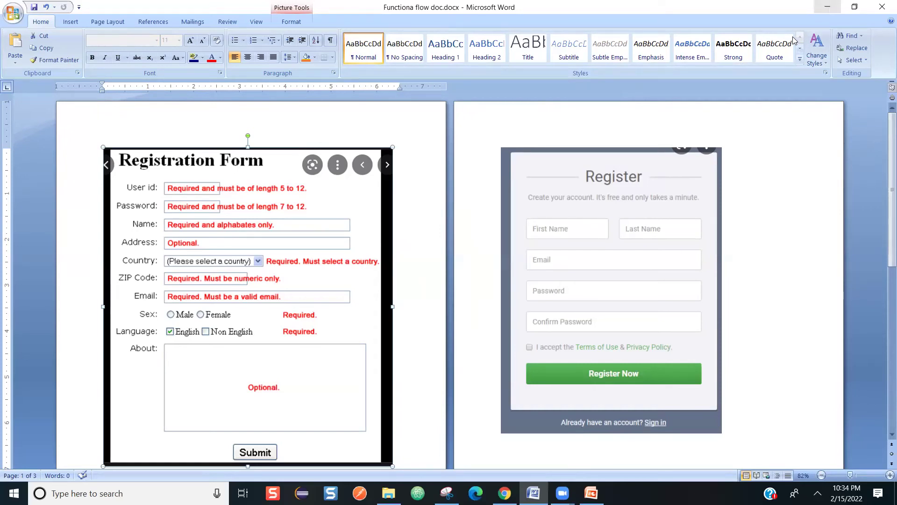
Close the SMAR-2 details in Chrome and choose Find new apps to reach the Marketplace page.
{"action": "left_click", "coordinate": [504, 444]}
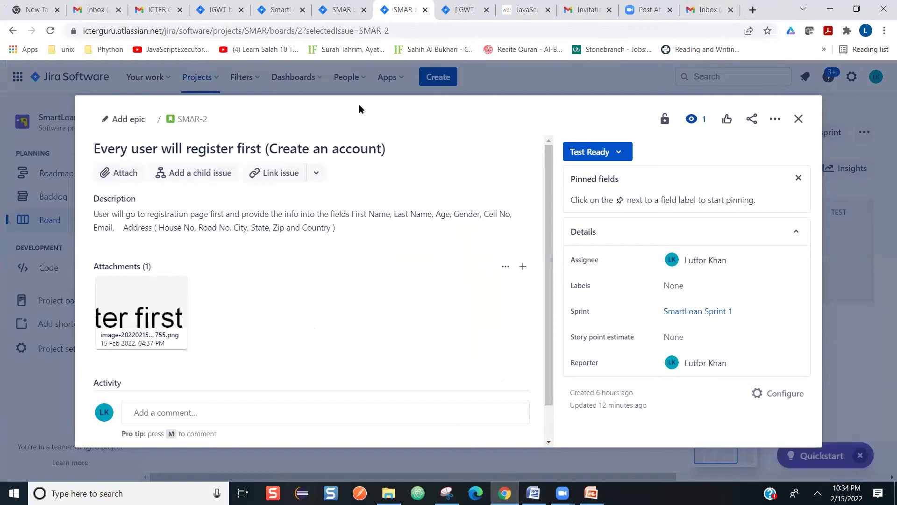
{"action": "left_click", "coordinate": [399, 76]}
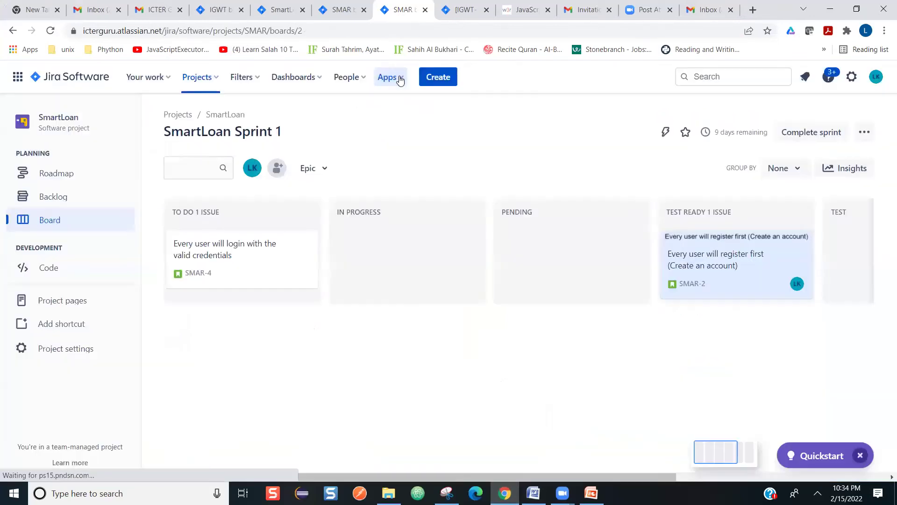
{"action": "left_click", "coordinate": [400, 78]}
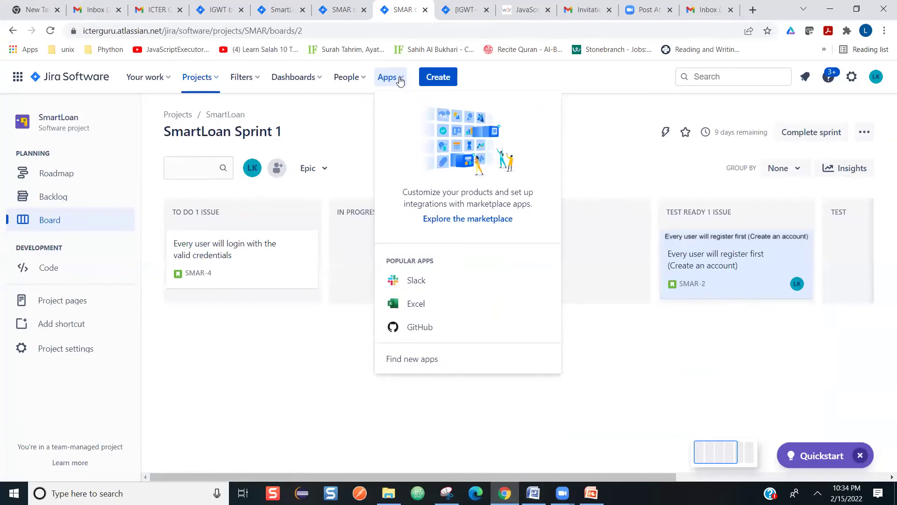
{"action": "left_click", "coordinate": [402, 367]}
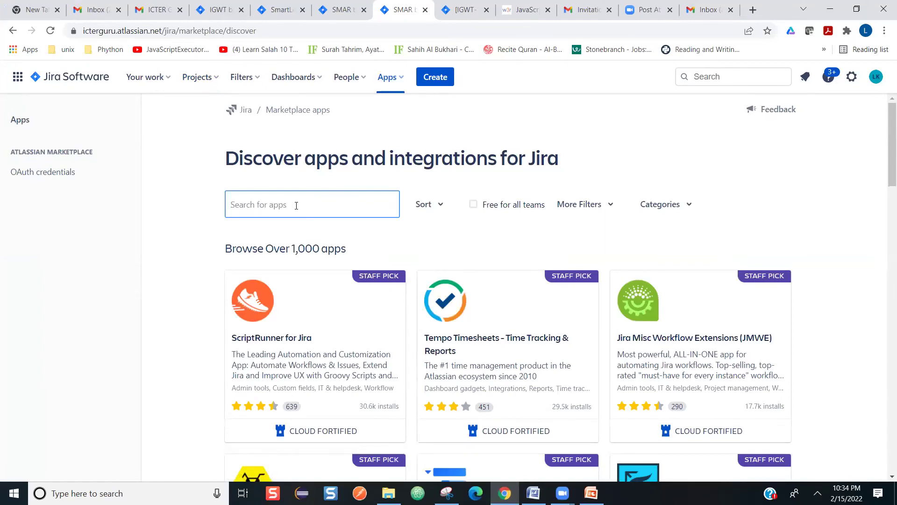
{"action": "type", "text": "zephyr"}
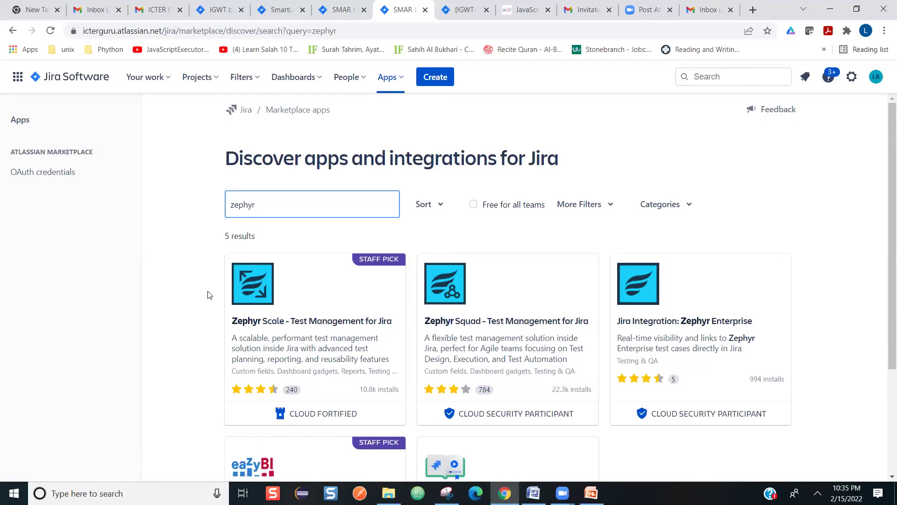
{"action": "left_click", "coordinate": [271, 302]}
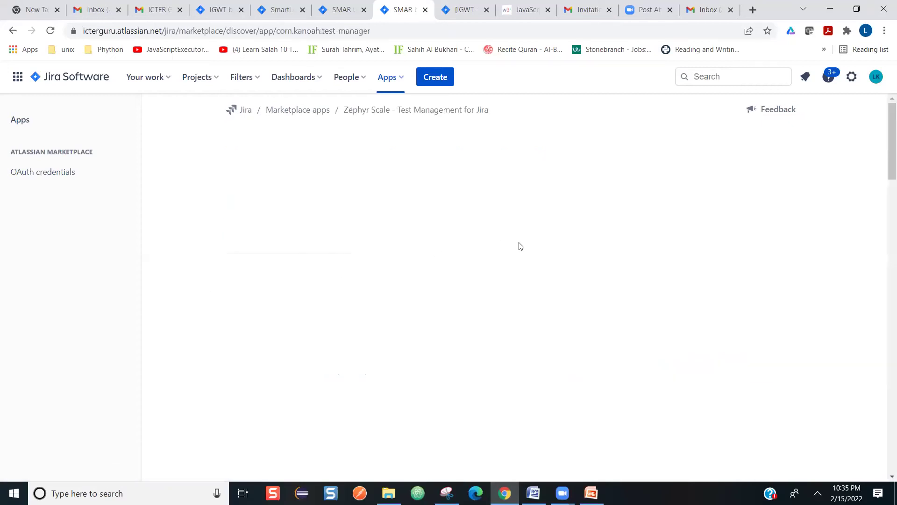
{"action": "mouse_move", "coordinate": [782, 155]}
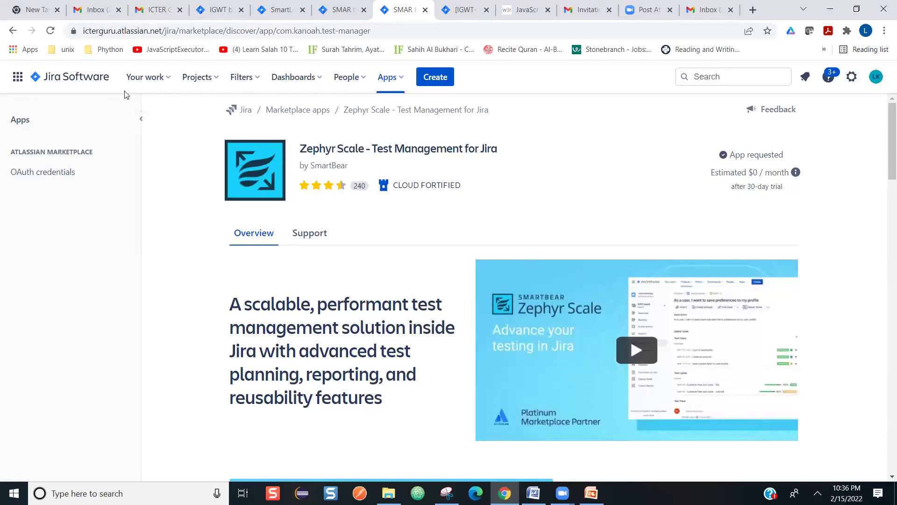
Return from Zephyr Scale to the SmartLoan Sprint 1 board and bring up the Projects dropdown.
{"action": "left_click", "coordinate": [99, 82]}
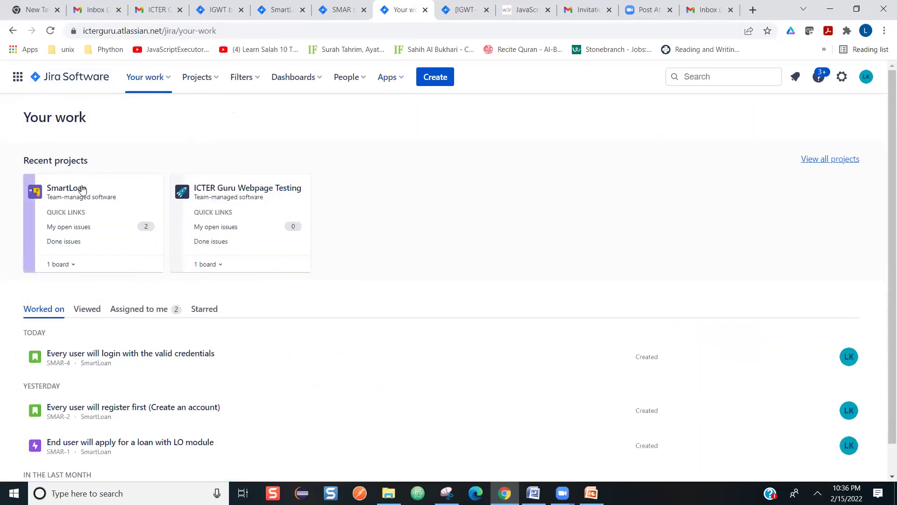
{"action": "left_click", "coordinate": [77, 188]}
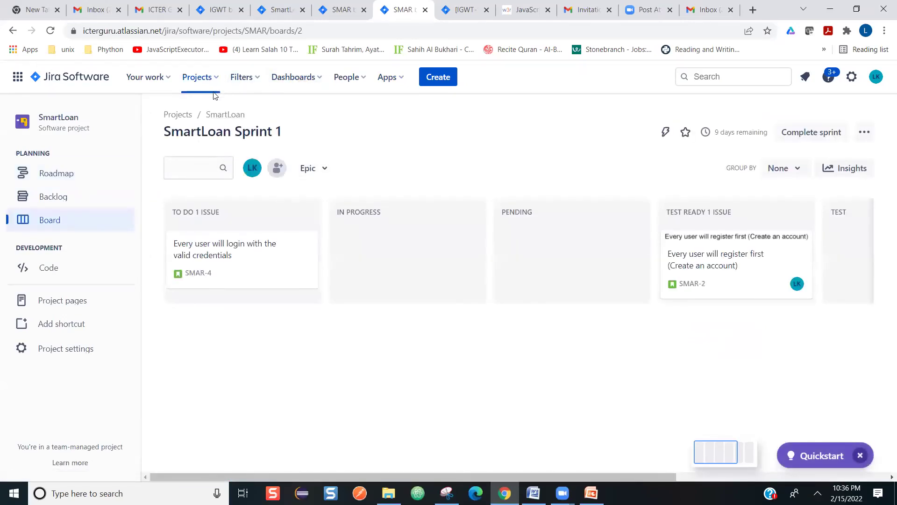
{"action": "left_click", "coordinate": [259, 80]}
{"action": "left_click", "coordinate": [270, 91]}
{"action": "left_click", "coordinate": [207, 81]}
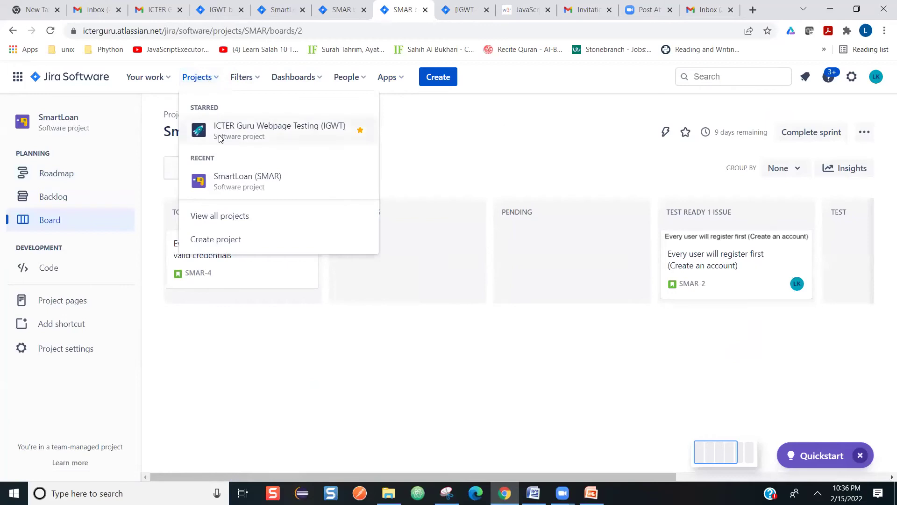
Switch to the starred ICTER Guru Webpage Testing (IGWT) project and view its backlog.
{"action": "left_click", "coordinate": [237, 133]}
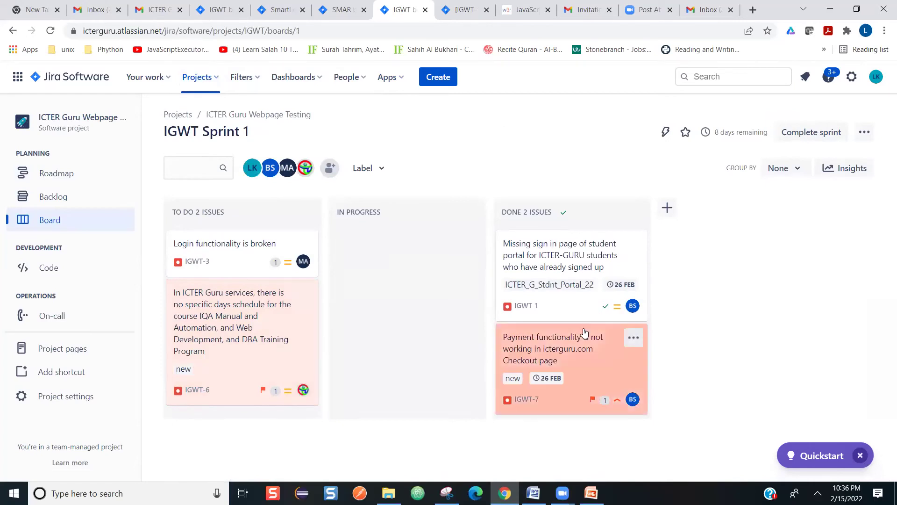
{"action": "left_click", "coordinate": [57, 201]}
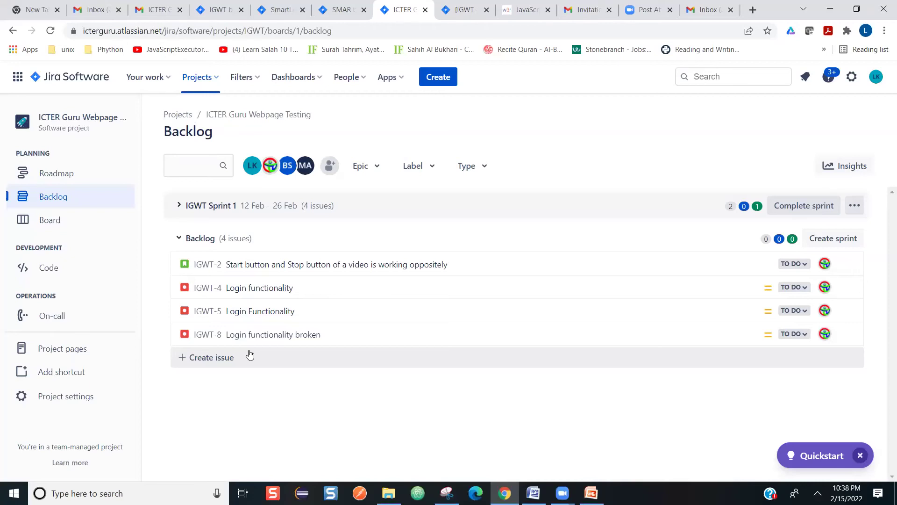
Expand IGWT Sprint 1 to check its four issues, then go to the IGWT Sprint 1 board.
{"action": "left_click", "coordinate": [210, 208]}
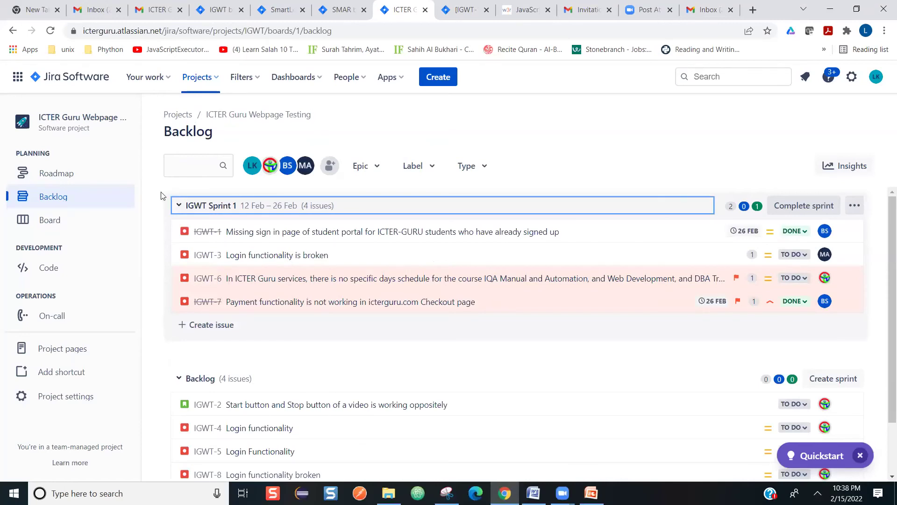
{"action": "left_click", "coordinate": [56, 222]}
{"action": "left_click", "coordinate": [55, 222]}
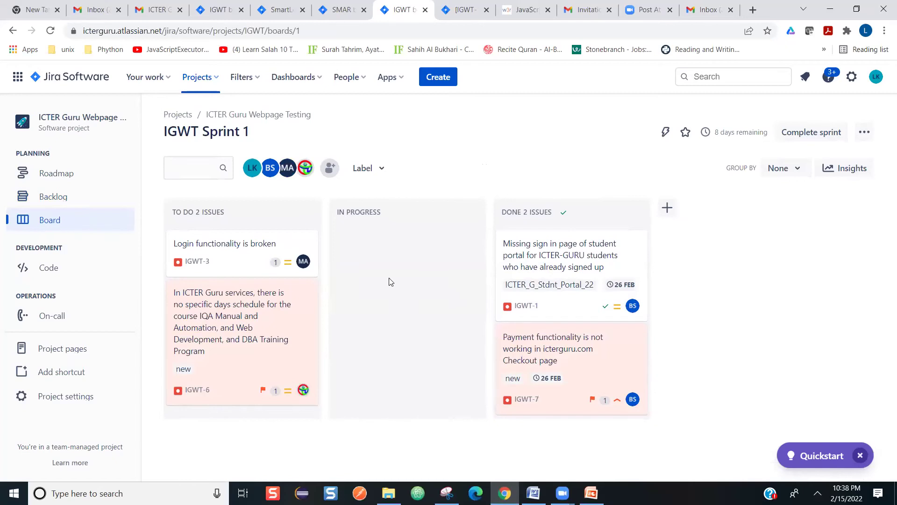
{"action": "left_click", "coordinate": [553, 248]}
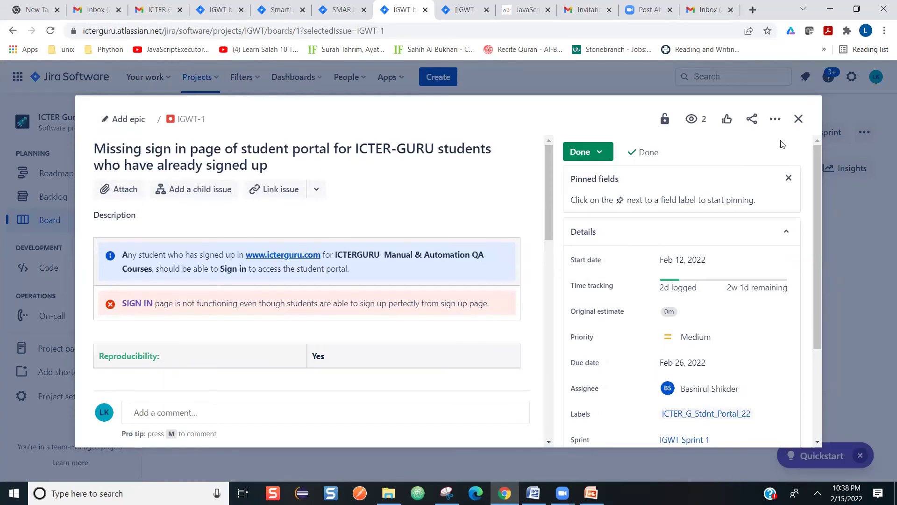
{"action": "left_click", "coordinate": [800, 119]}
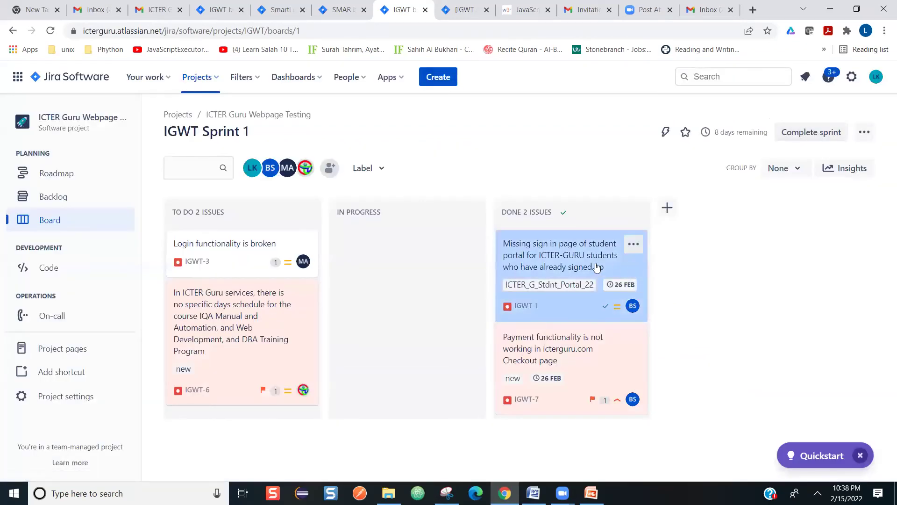
Drag IGWT-1 from Done to In Progress, then switch to the SmartLoan (SMAR) project.
{"action": "left_click_drag", "start_coordinate": [570, 254], "coordinate": [391, 246]}
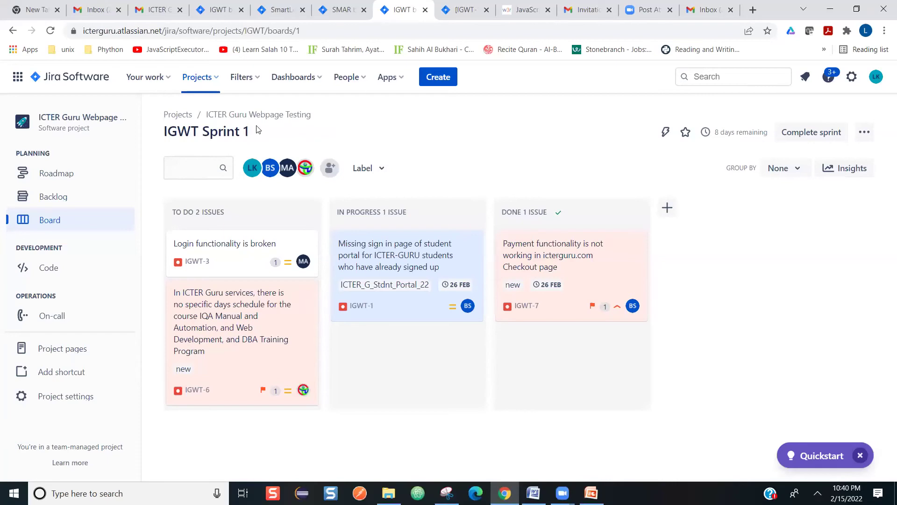
{"action": "left_click", "coordinate": [216, 79]}
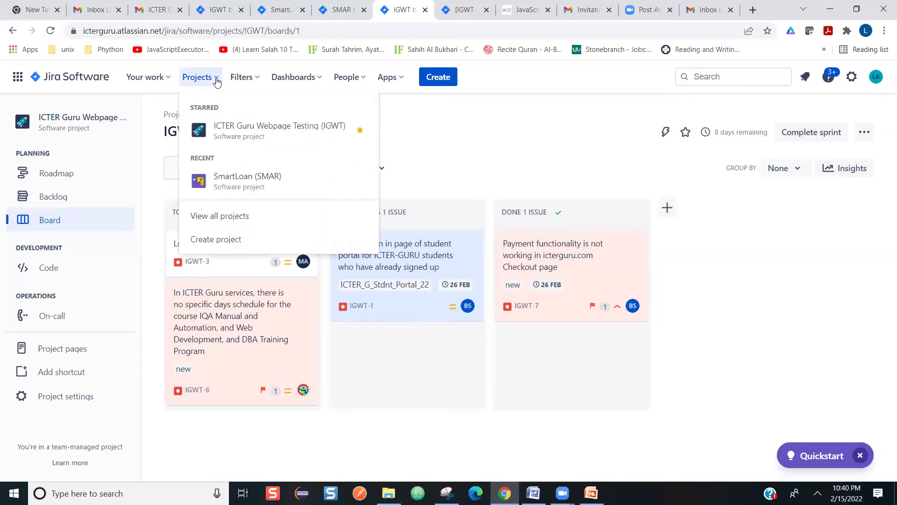
{"action": "left_click", "coordinate": [232, 179]}
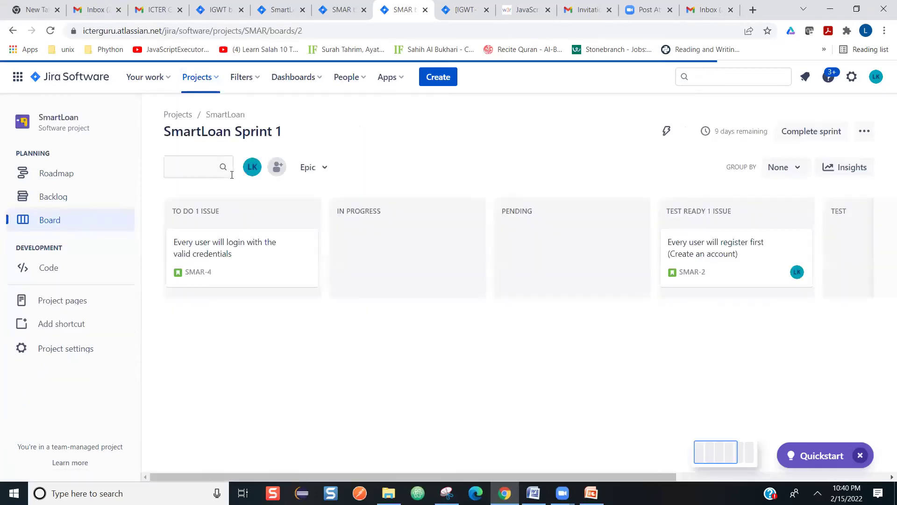
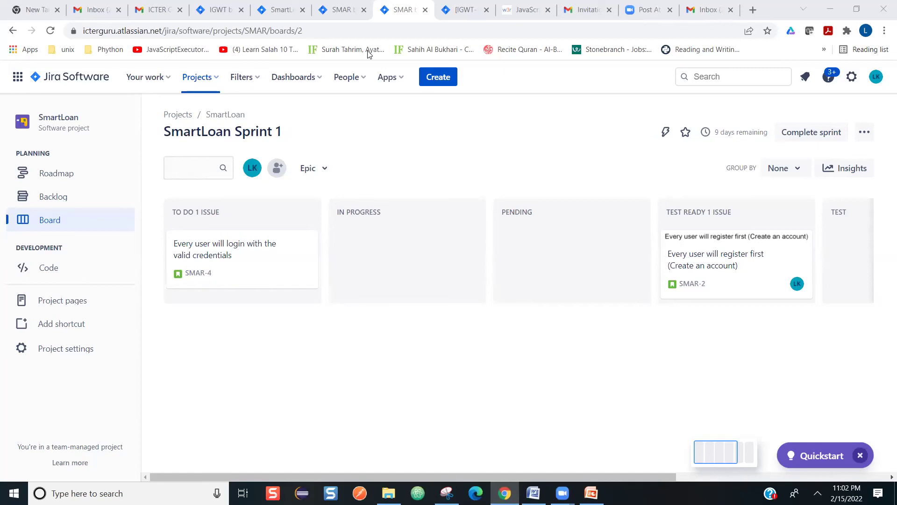
Filter the SmartLoan Sprint 1 board to one assignee, leaving only SMAR-2, and show the profile menu.
{"action": "left_click", "coordinate": [253, 168]}
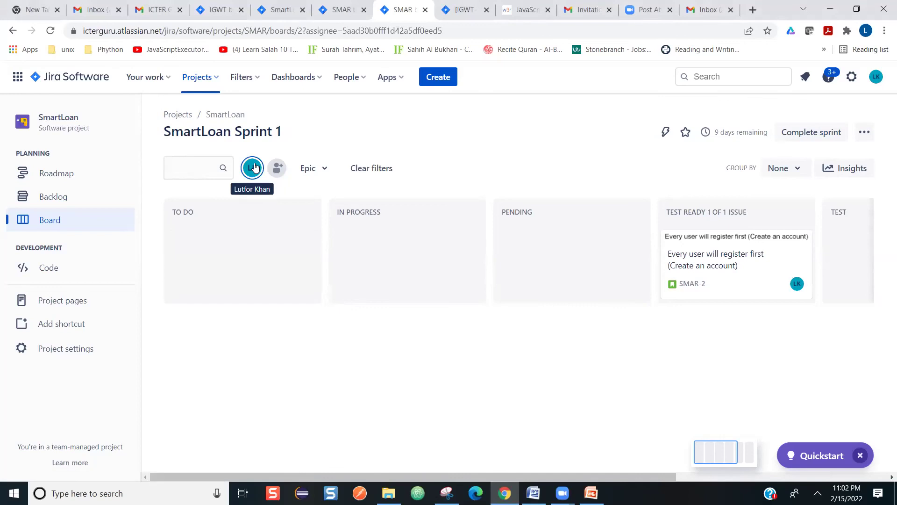
{"action": "left_click", "coordinate": [877, 78]}
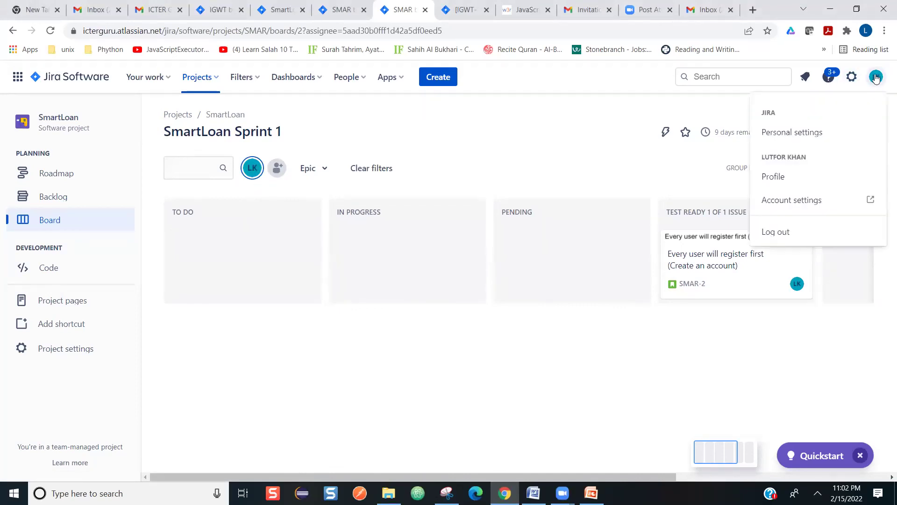